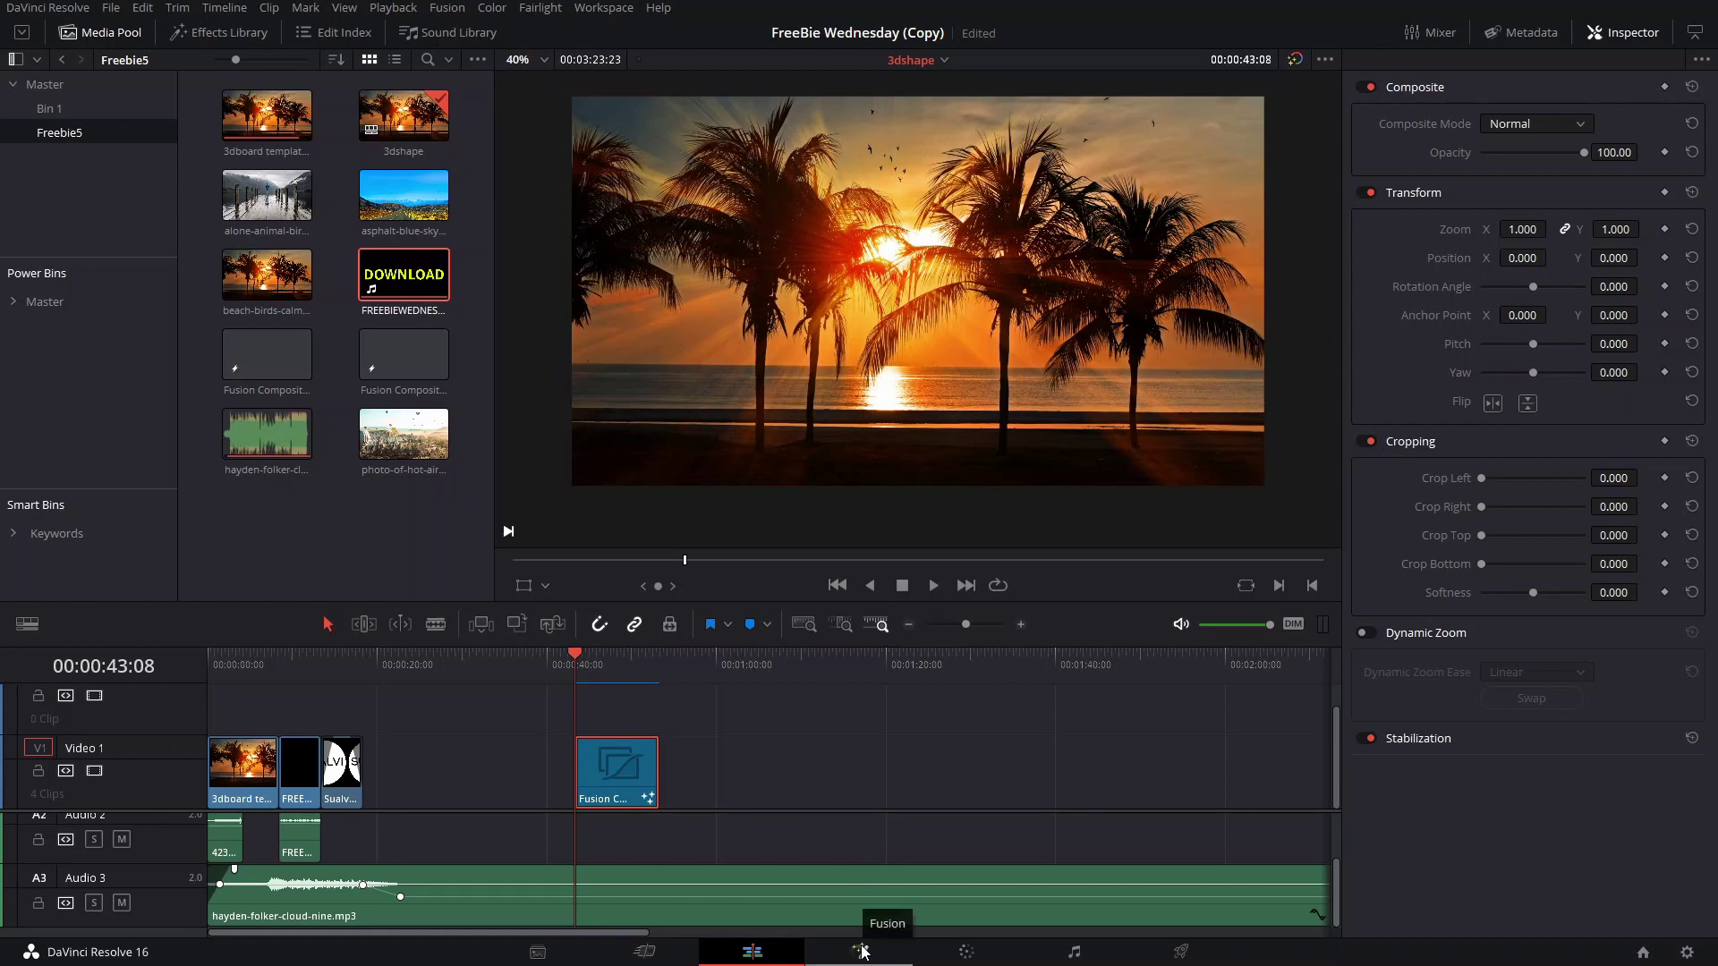
- Park the playhead at 00:00:45:21 over the Fusion composition clip, open it on the Fusion page and hide the Media Pool
click(595, 662)
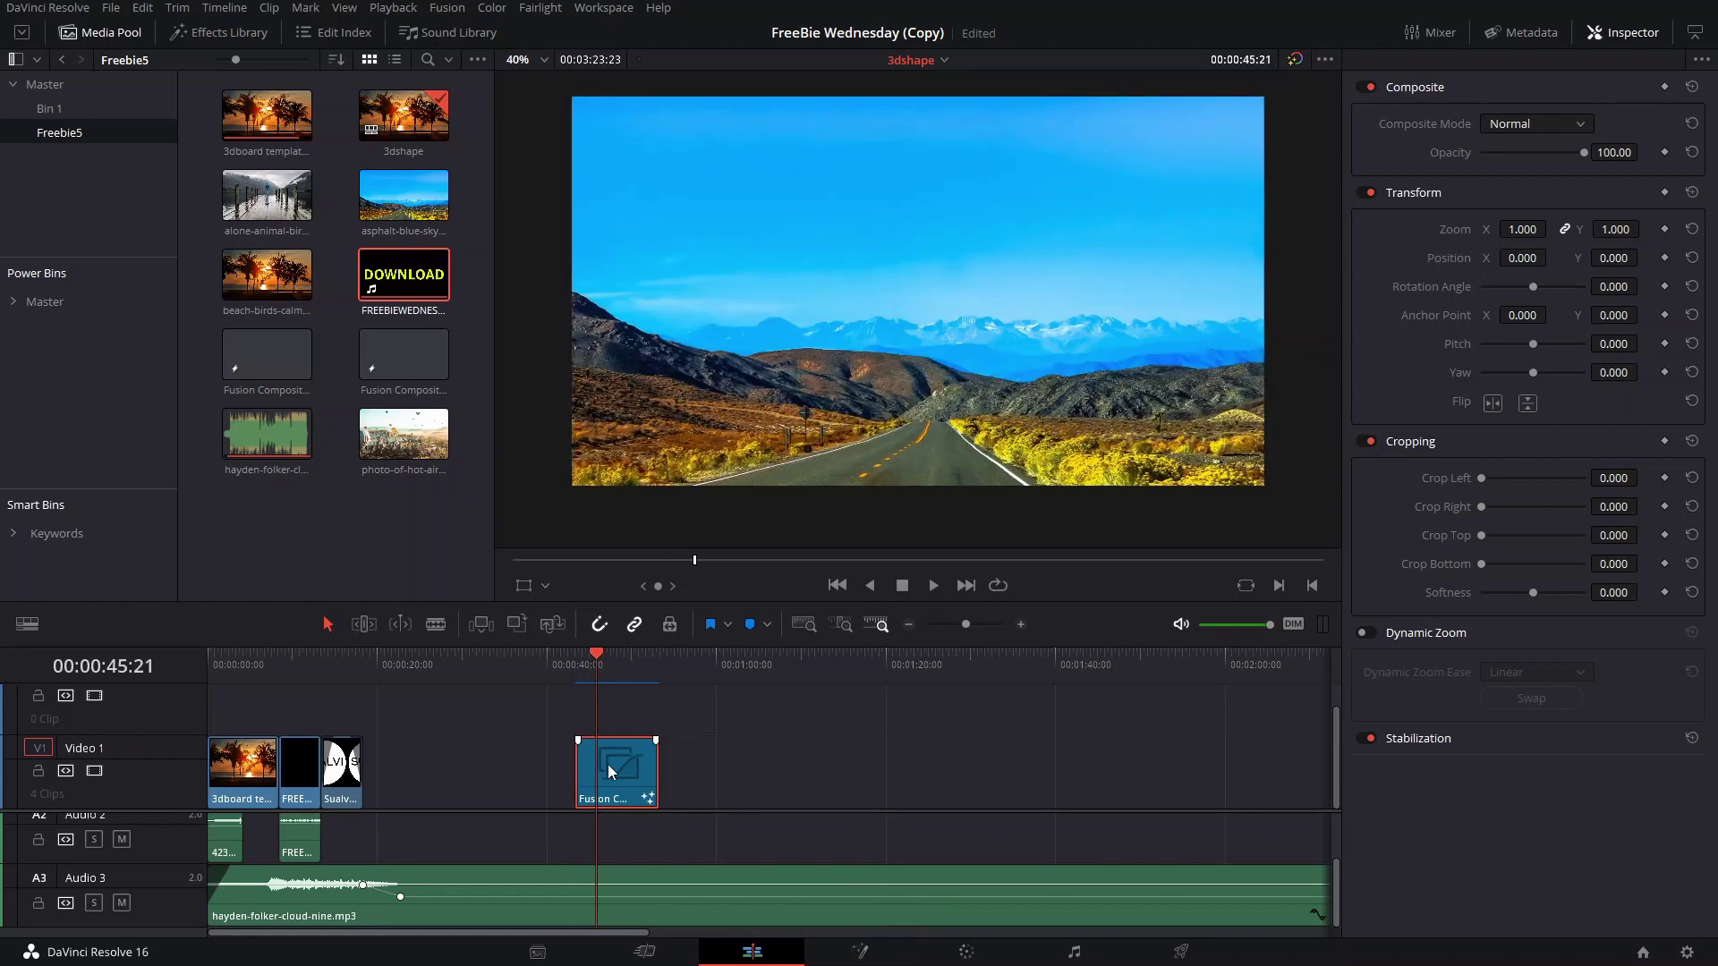
click(860, 951)
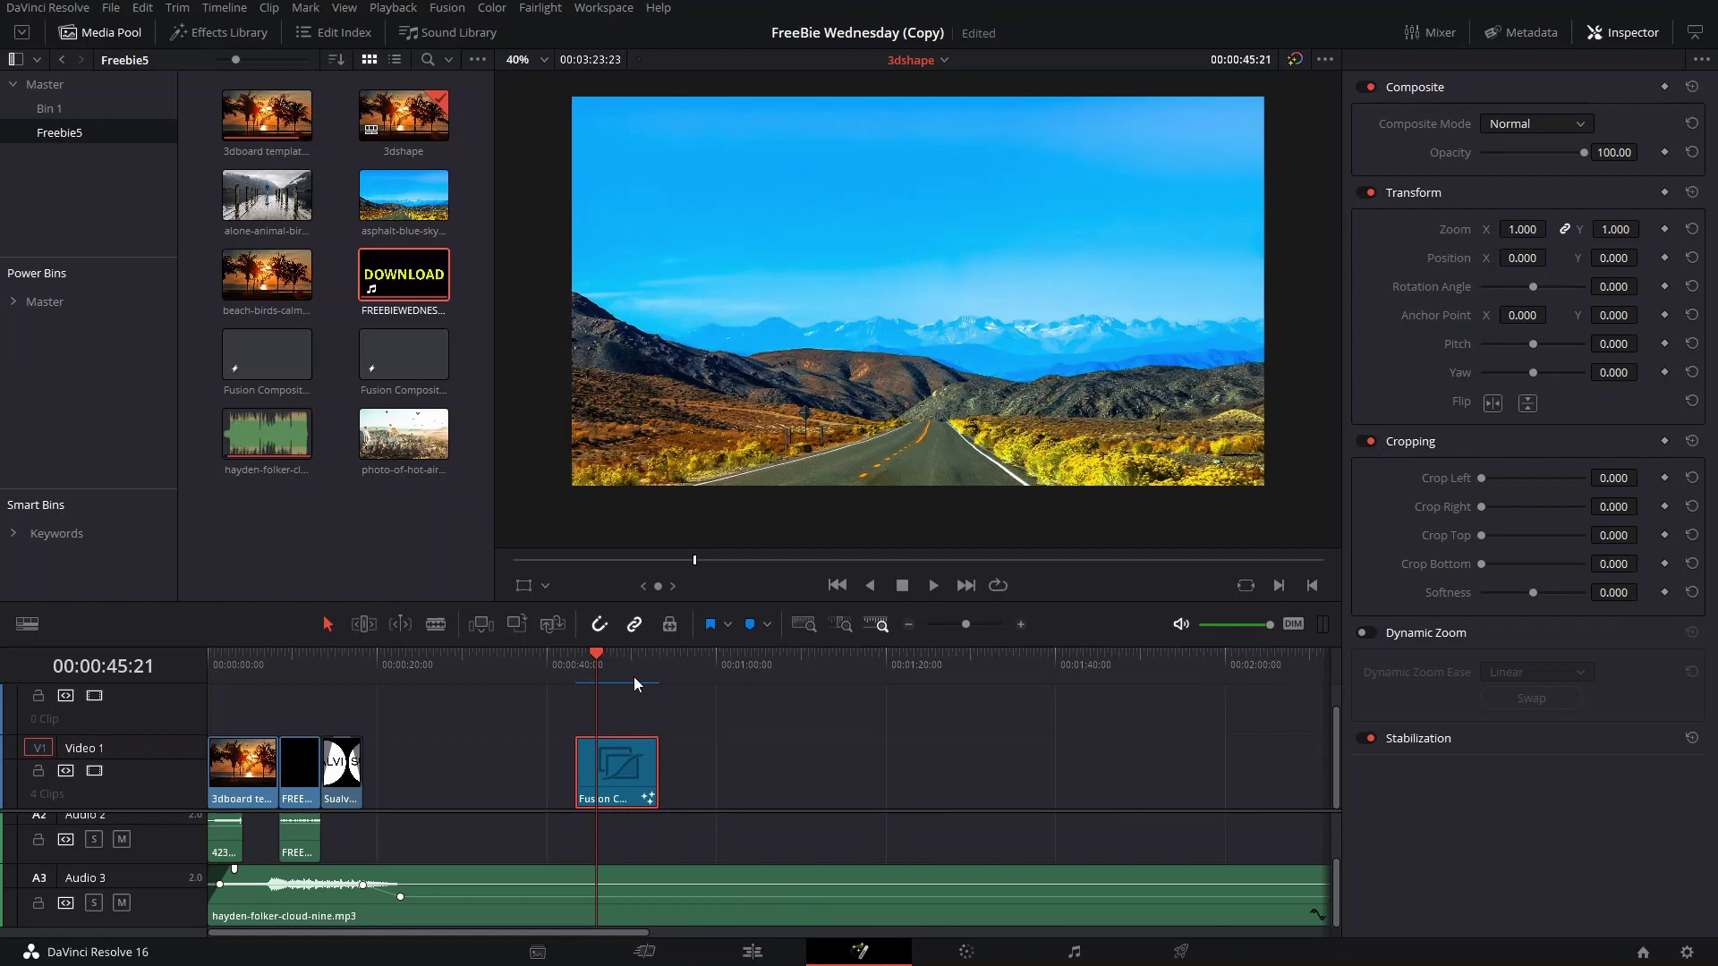
scroll(631, 680, down, 6)
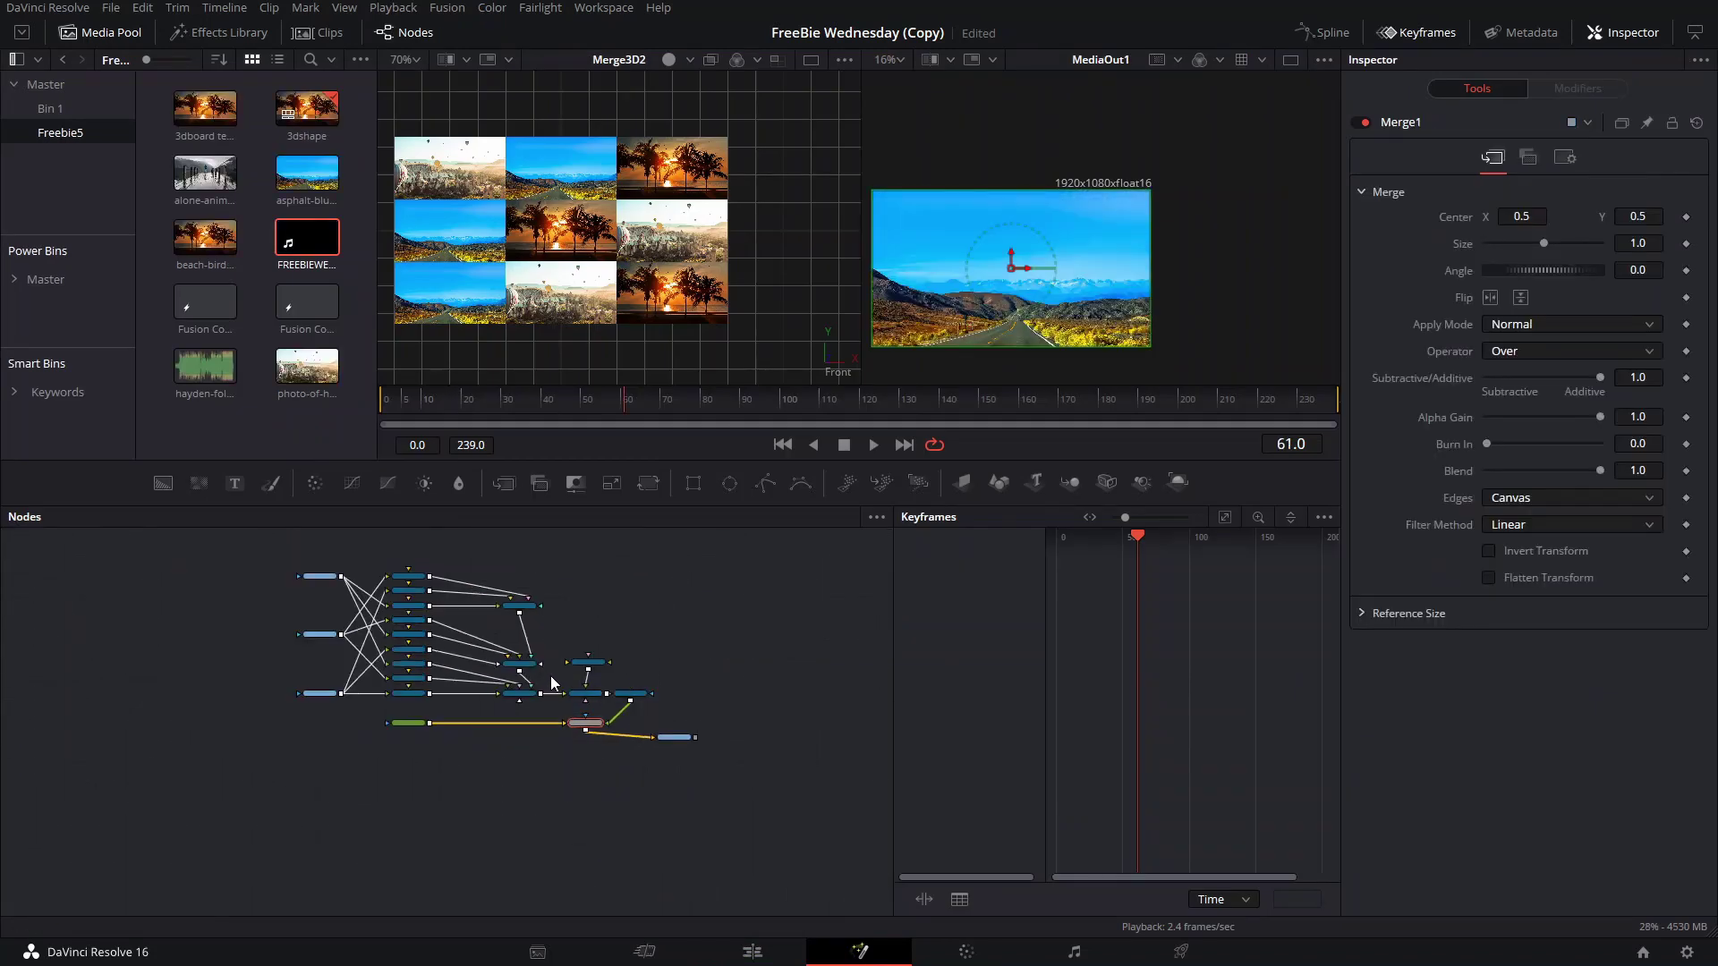
drag(553, 679, 642, 711)
scroll(609, 711, up, 3)
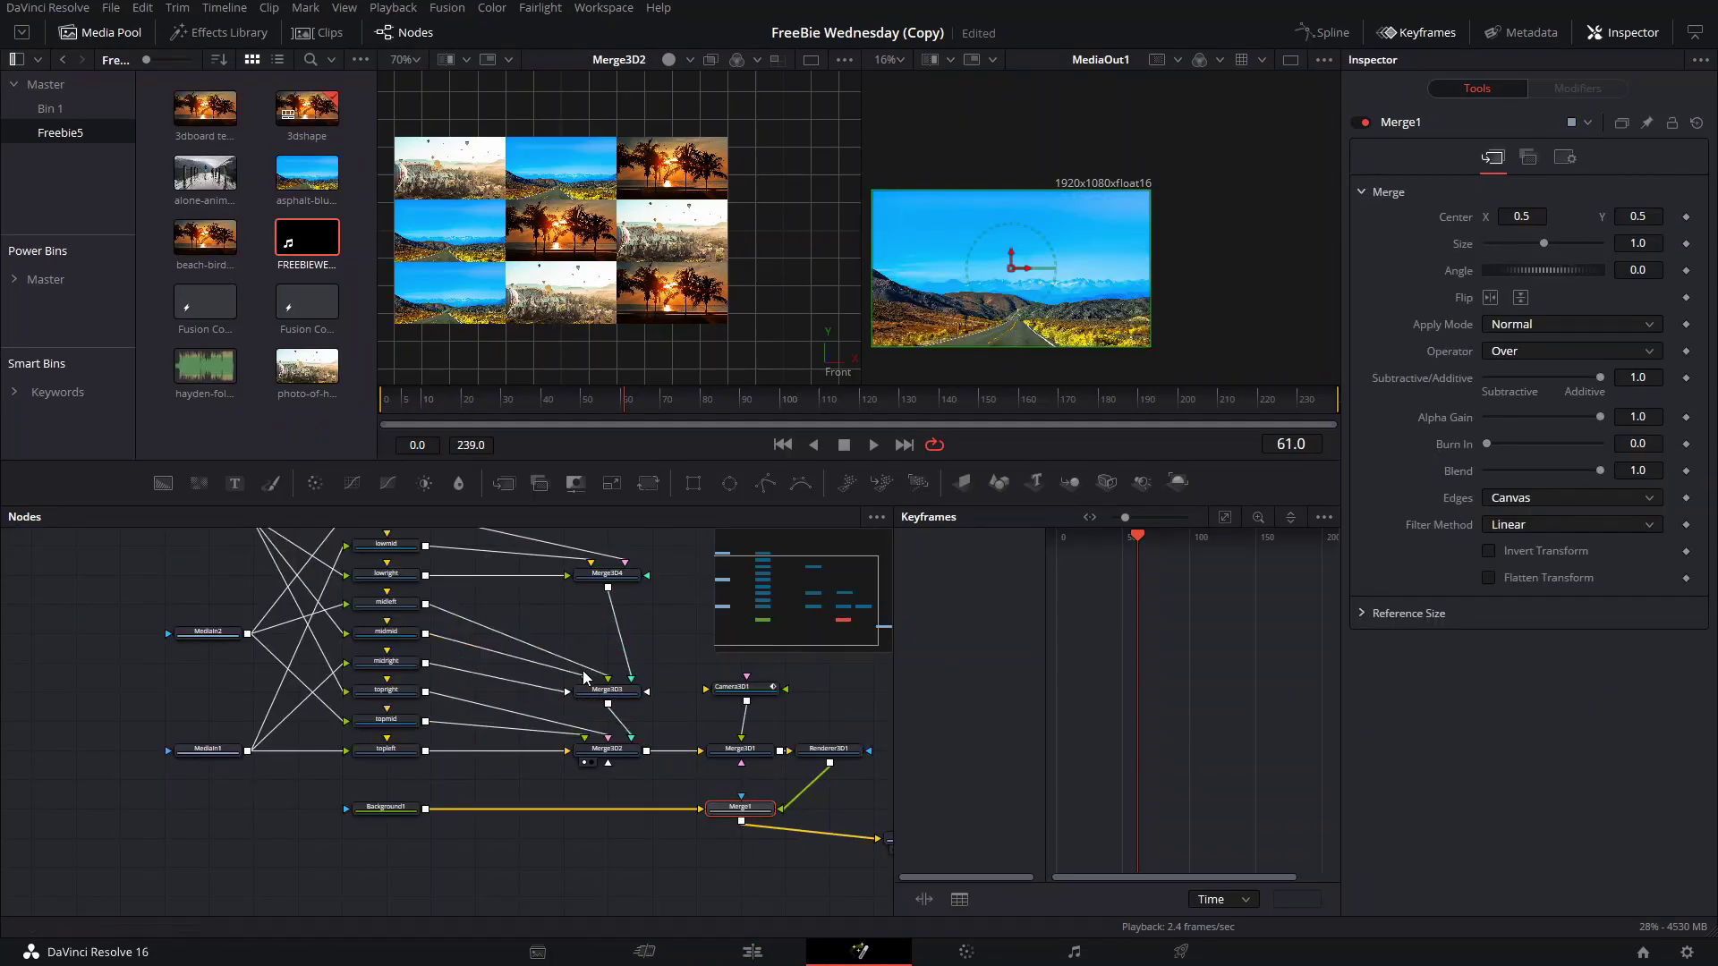
click(100, 32)
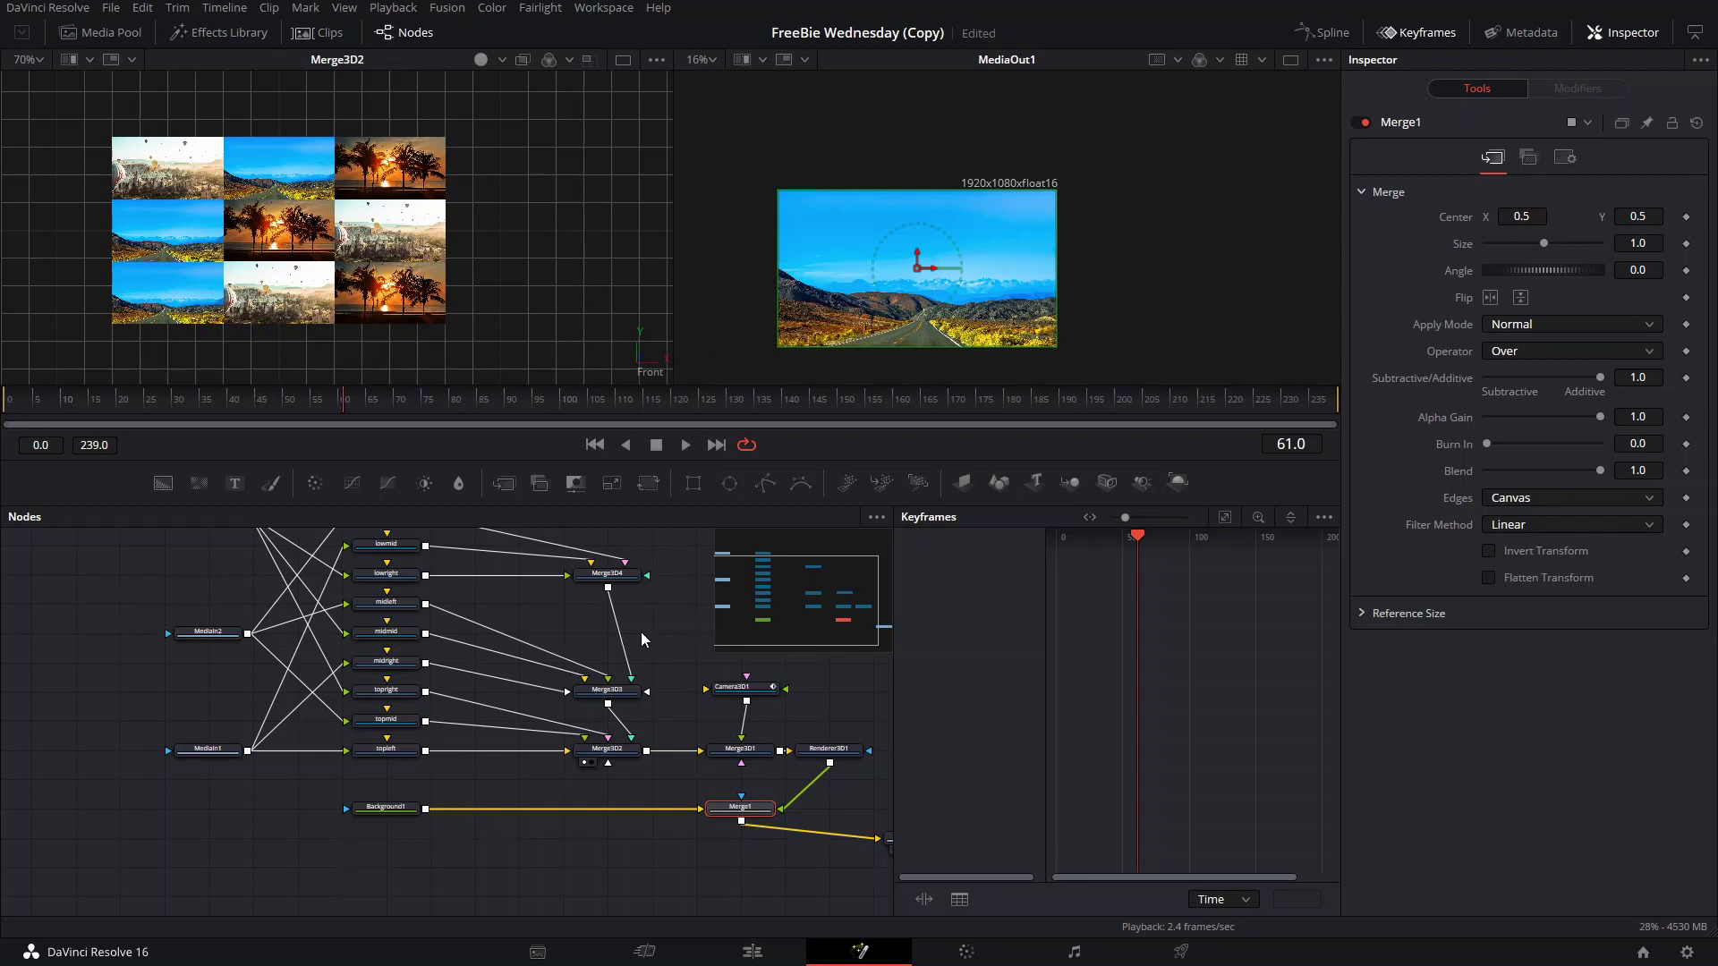
- Disconnect the MediaIn3 output from the lowright image plane and reconnect it to the same input
scroll(389, 307, up, 2)
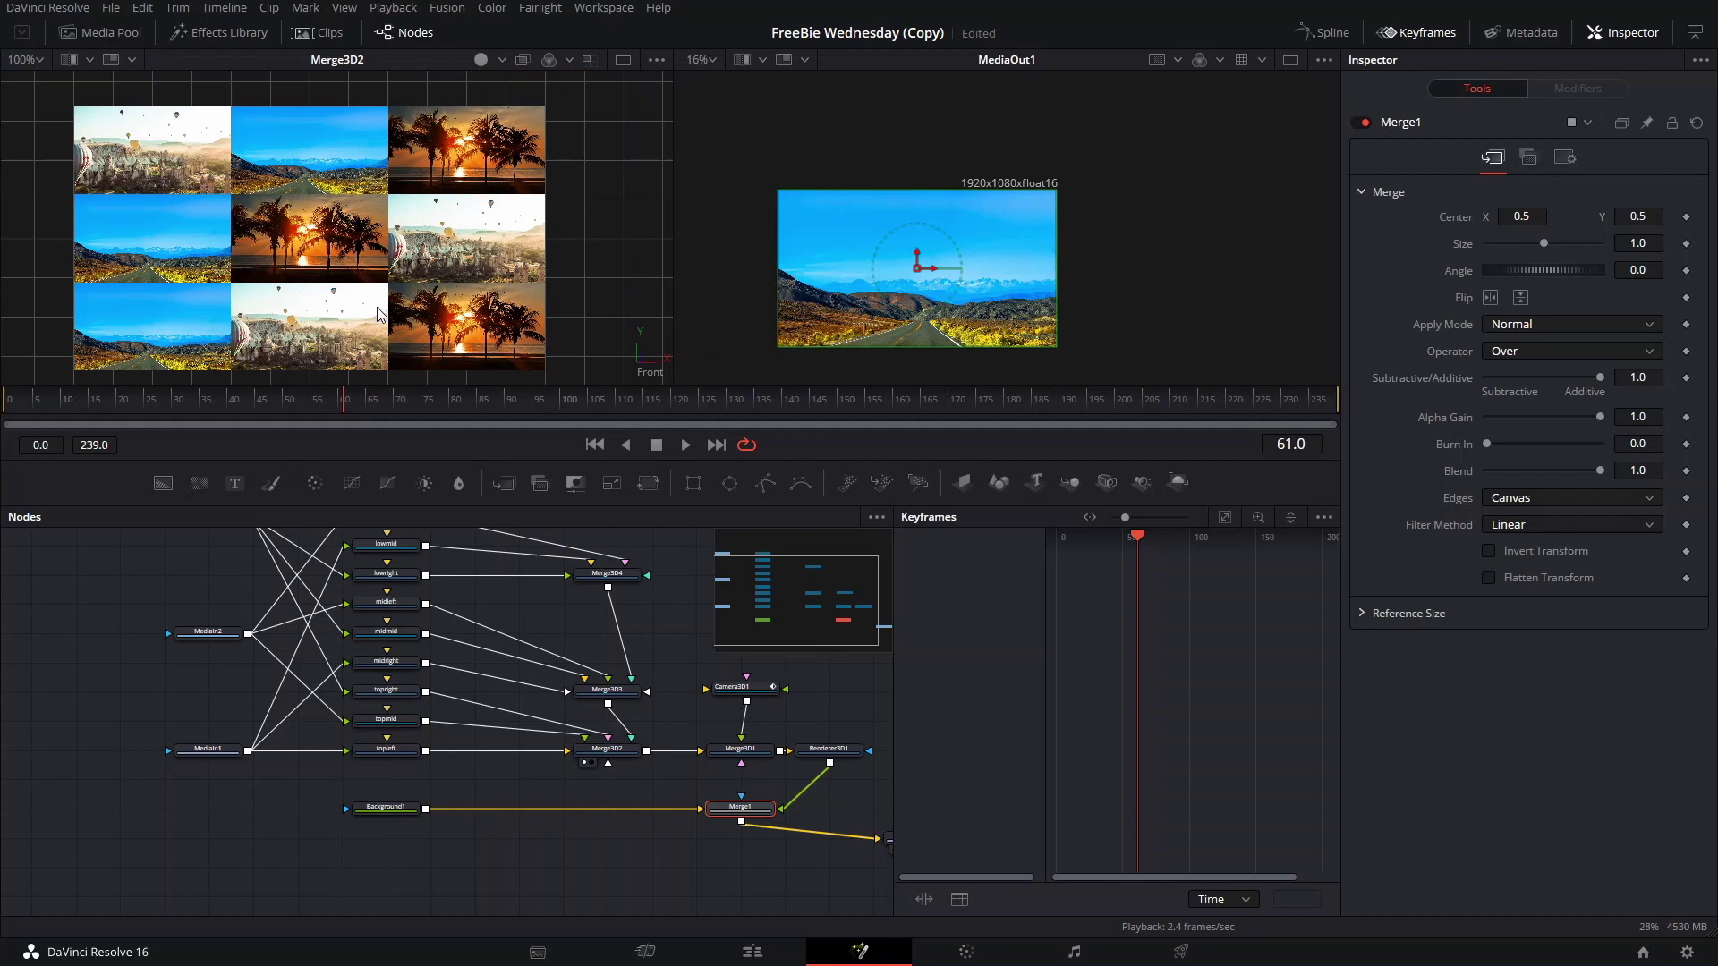
scroll(406, 655, up, 2)
scroll(406, 655, up, 2)
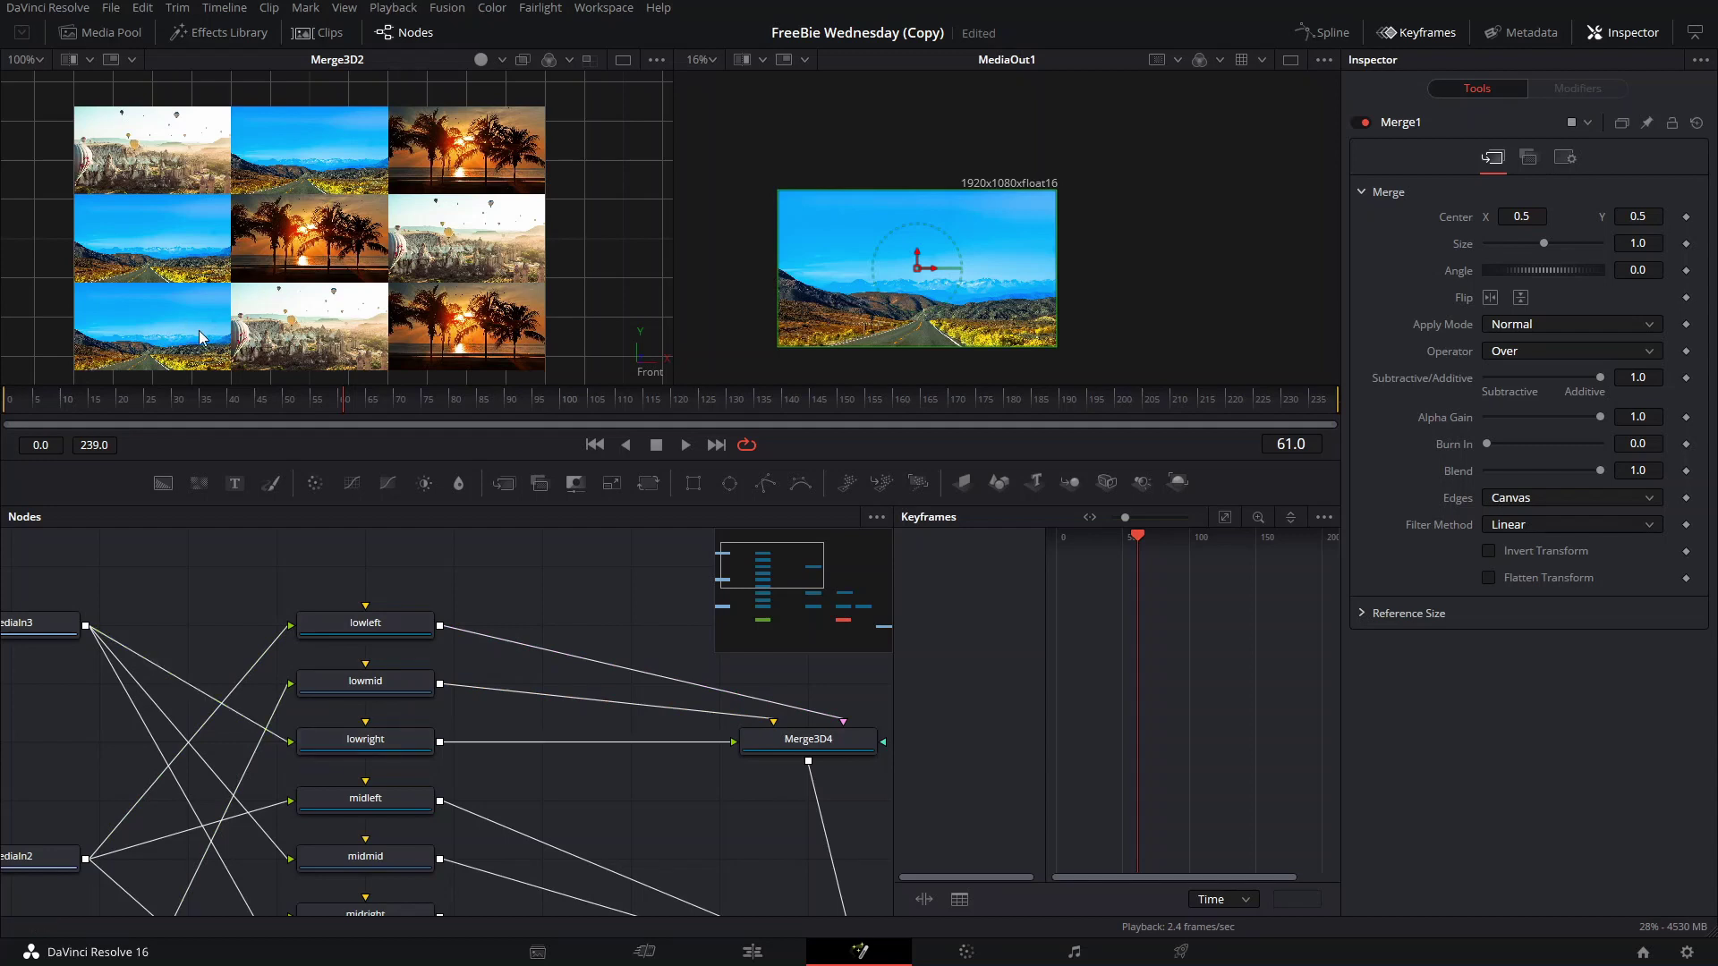
drag(466, 753, 501, 667)
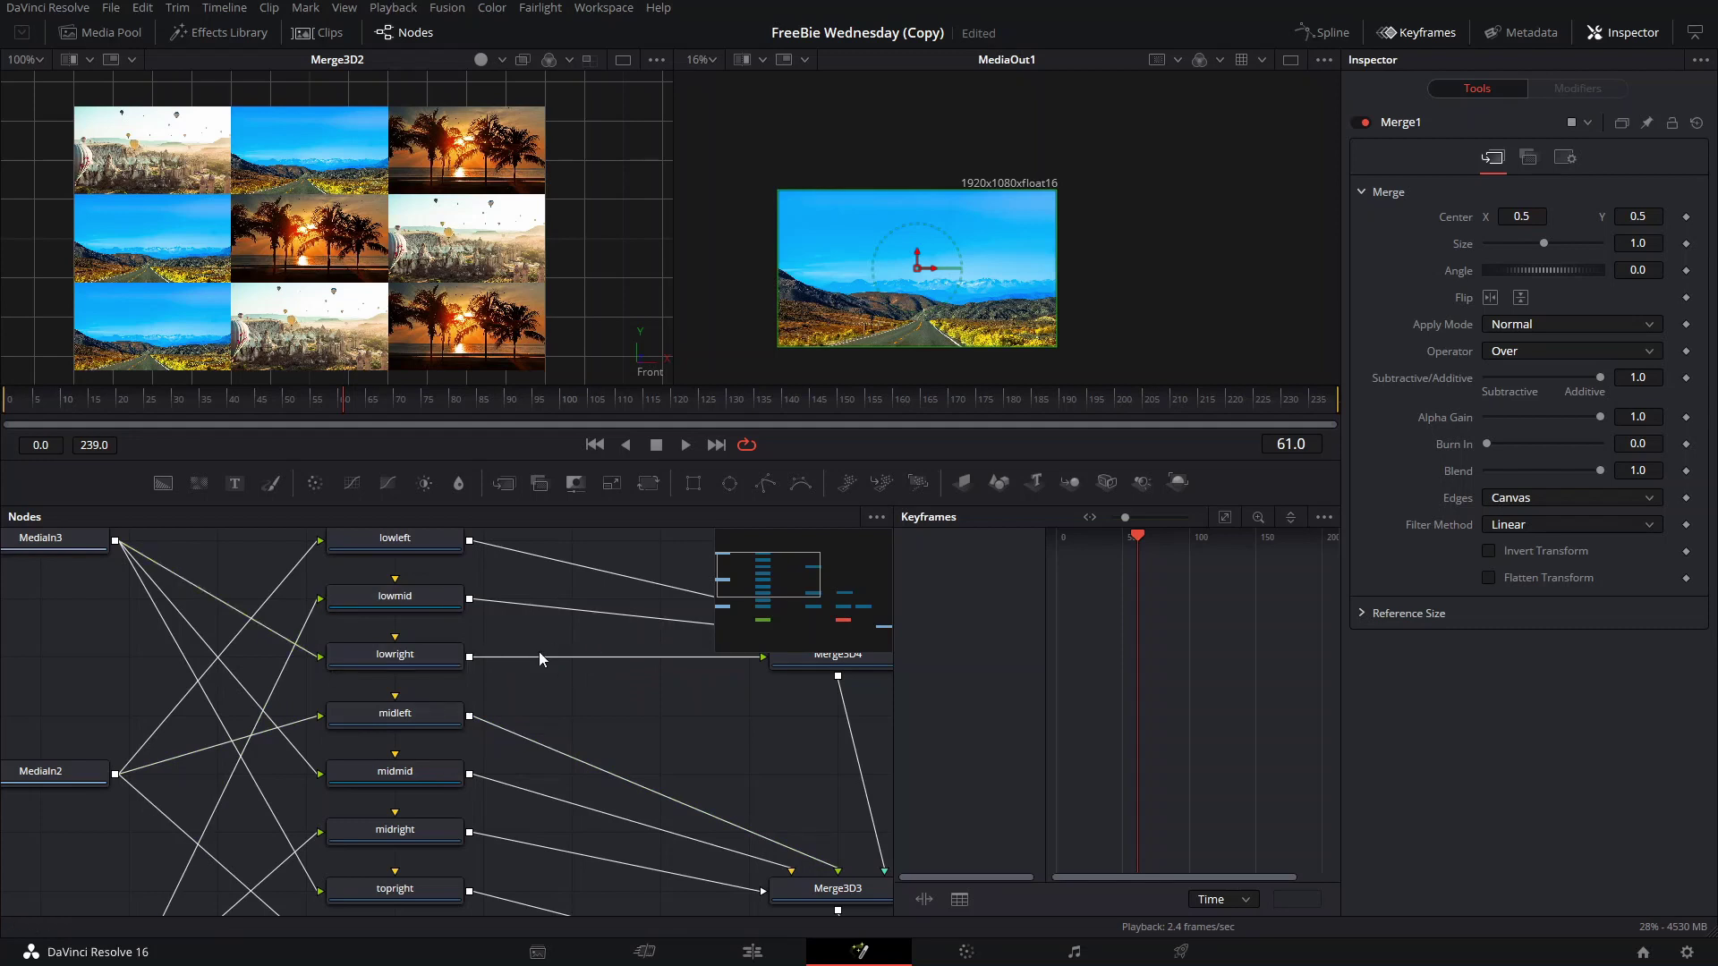
drag(538, 652, 612, 673)
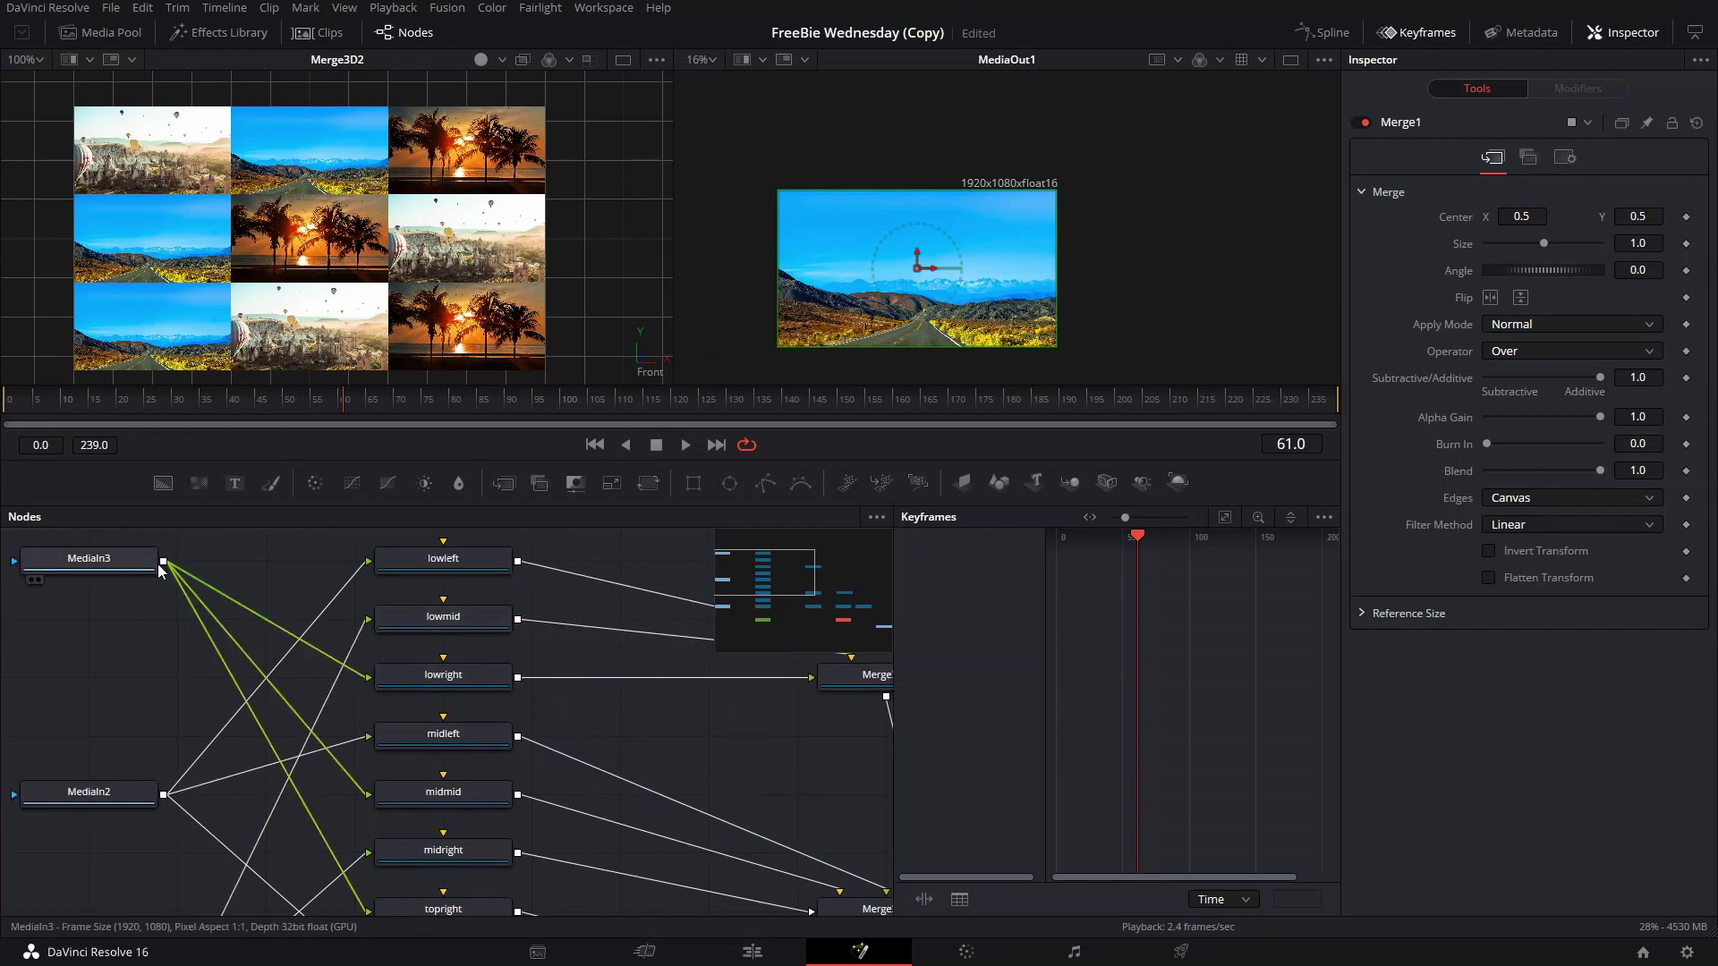
drag(347, 671, 404, 561)
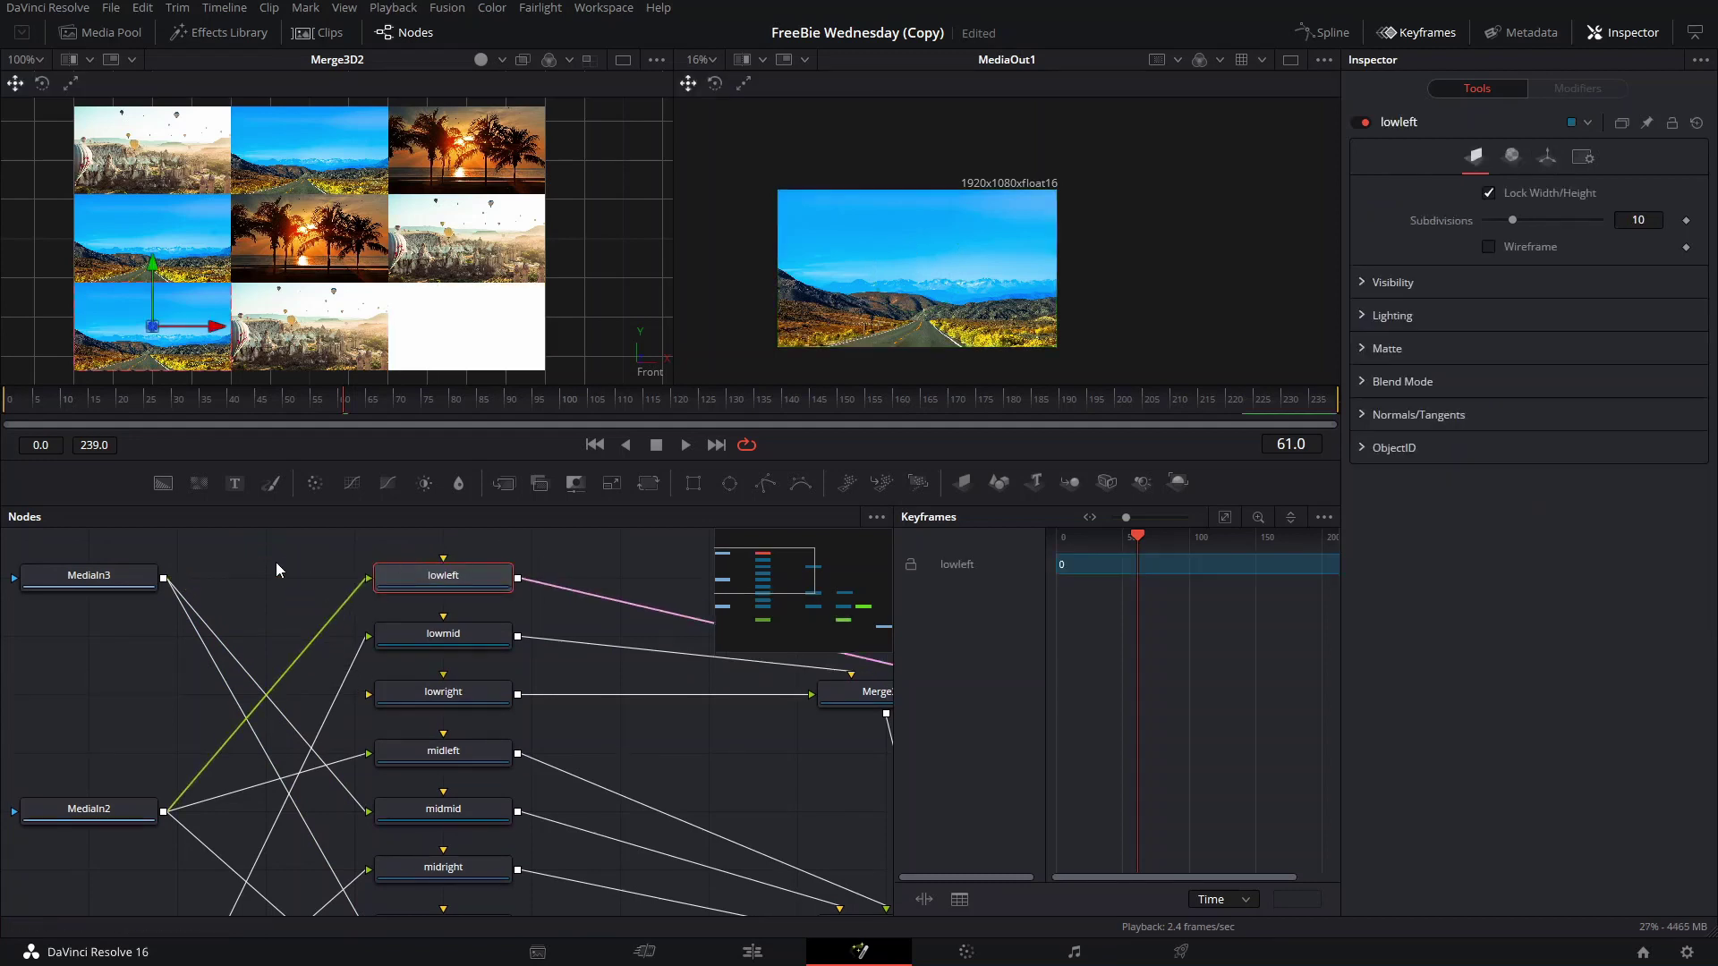
drag(178, 583, 394, 692)
- Select the MediaIn3 node and shift it slightly down in the node graph
scroll(407, 347, down, 5)
scroll(380, 304, up, 4)
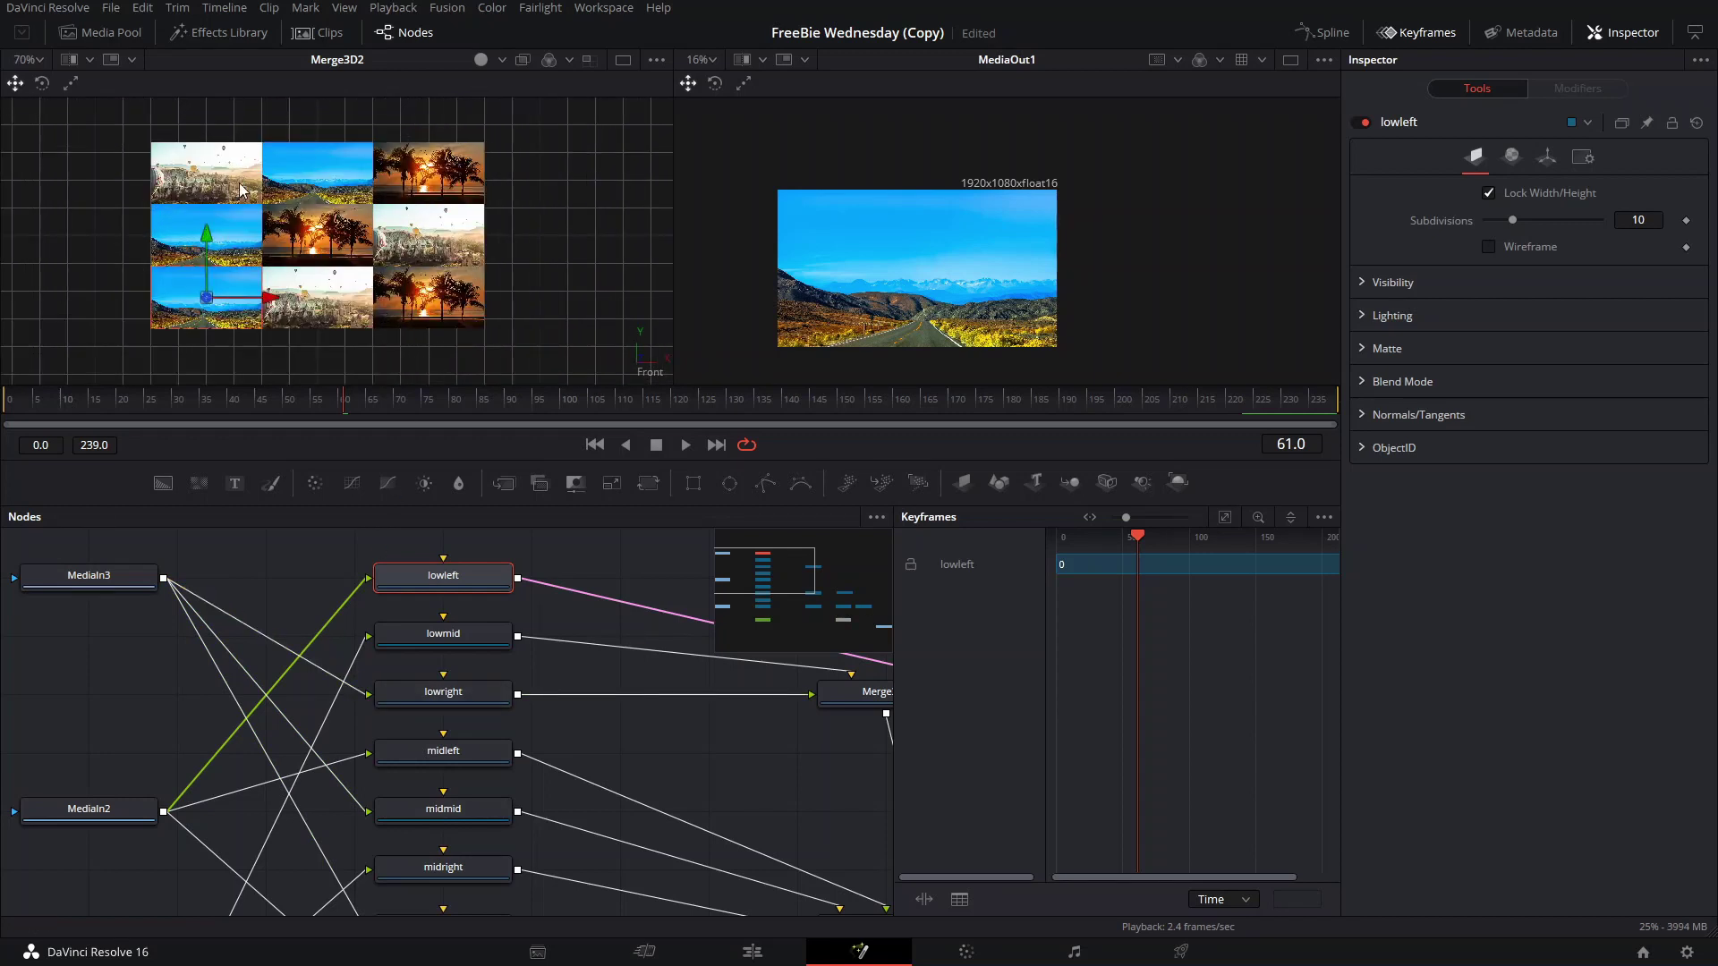
scroll(368, 583, down, 5)
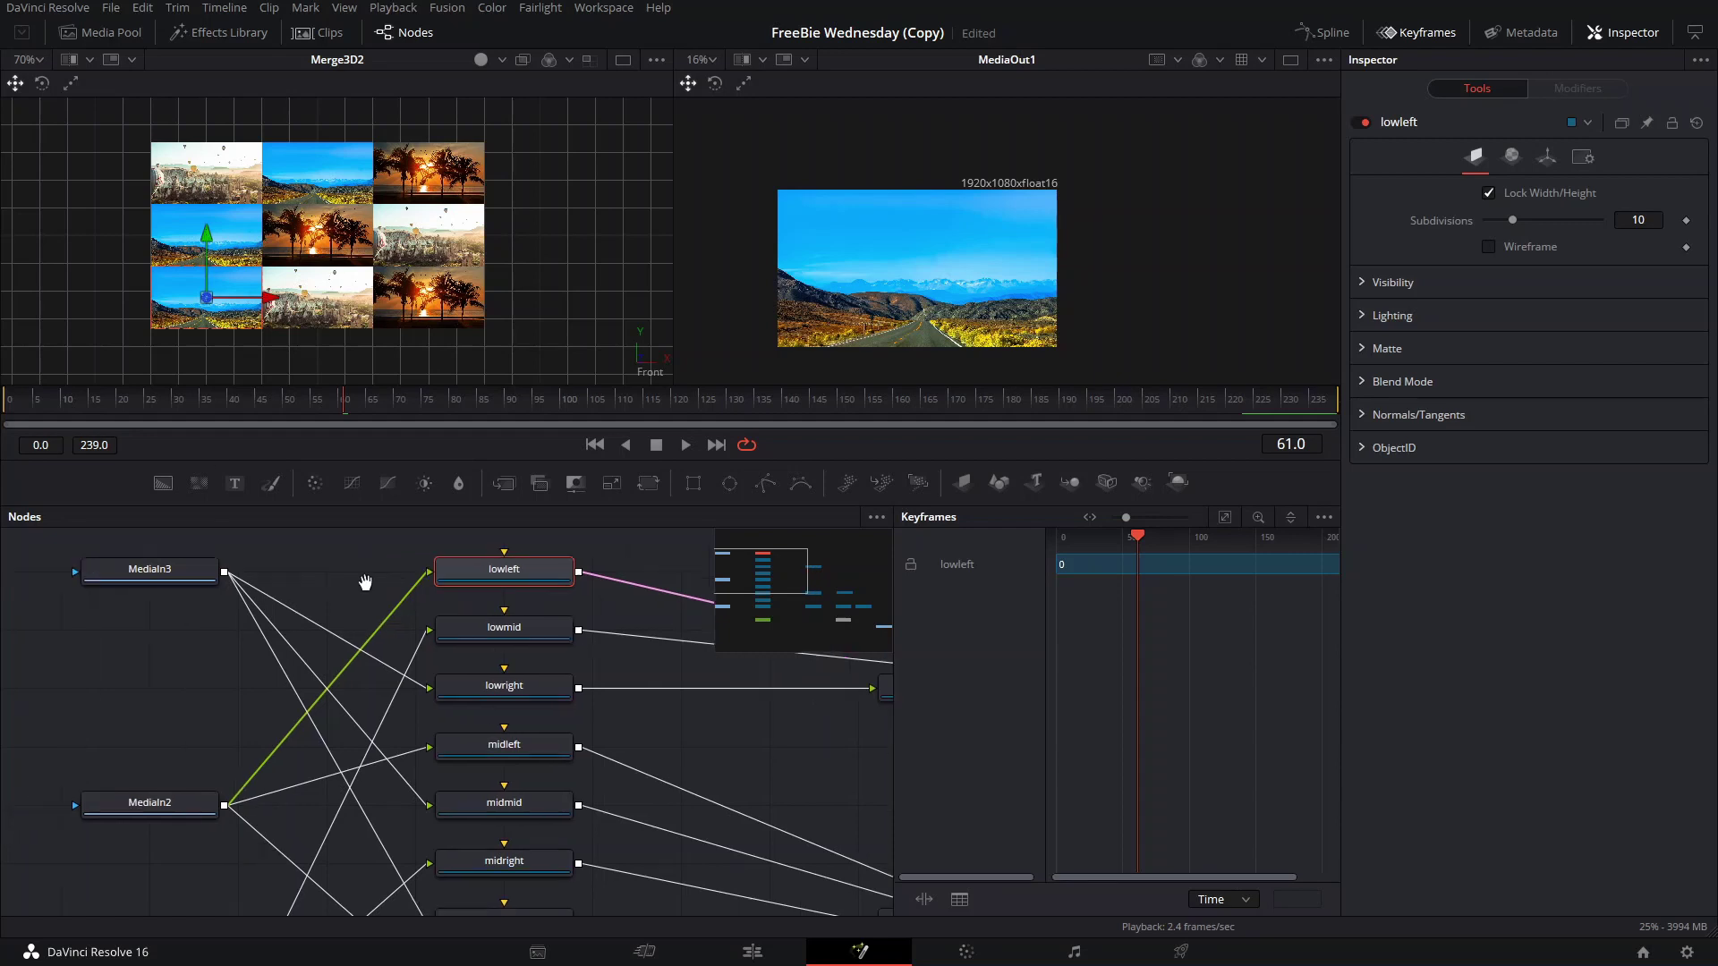
click(293, 599)
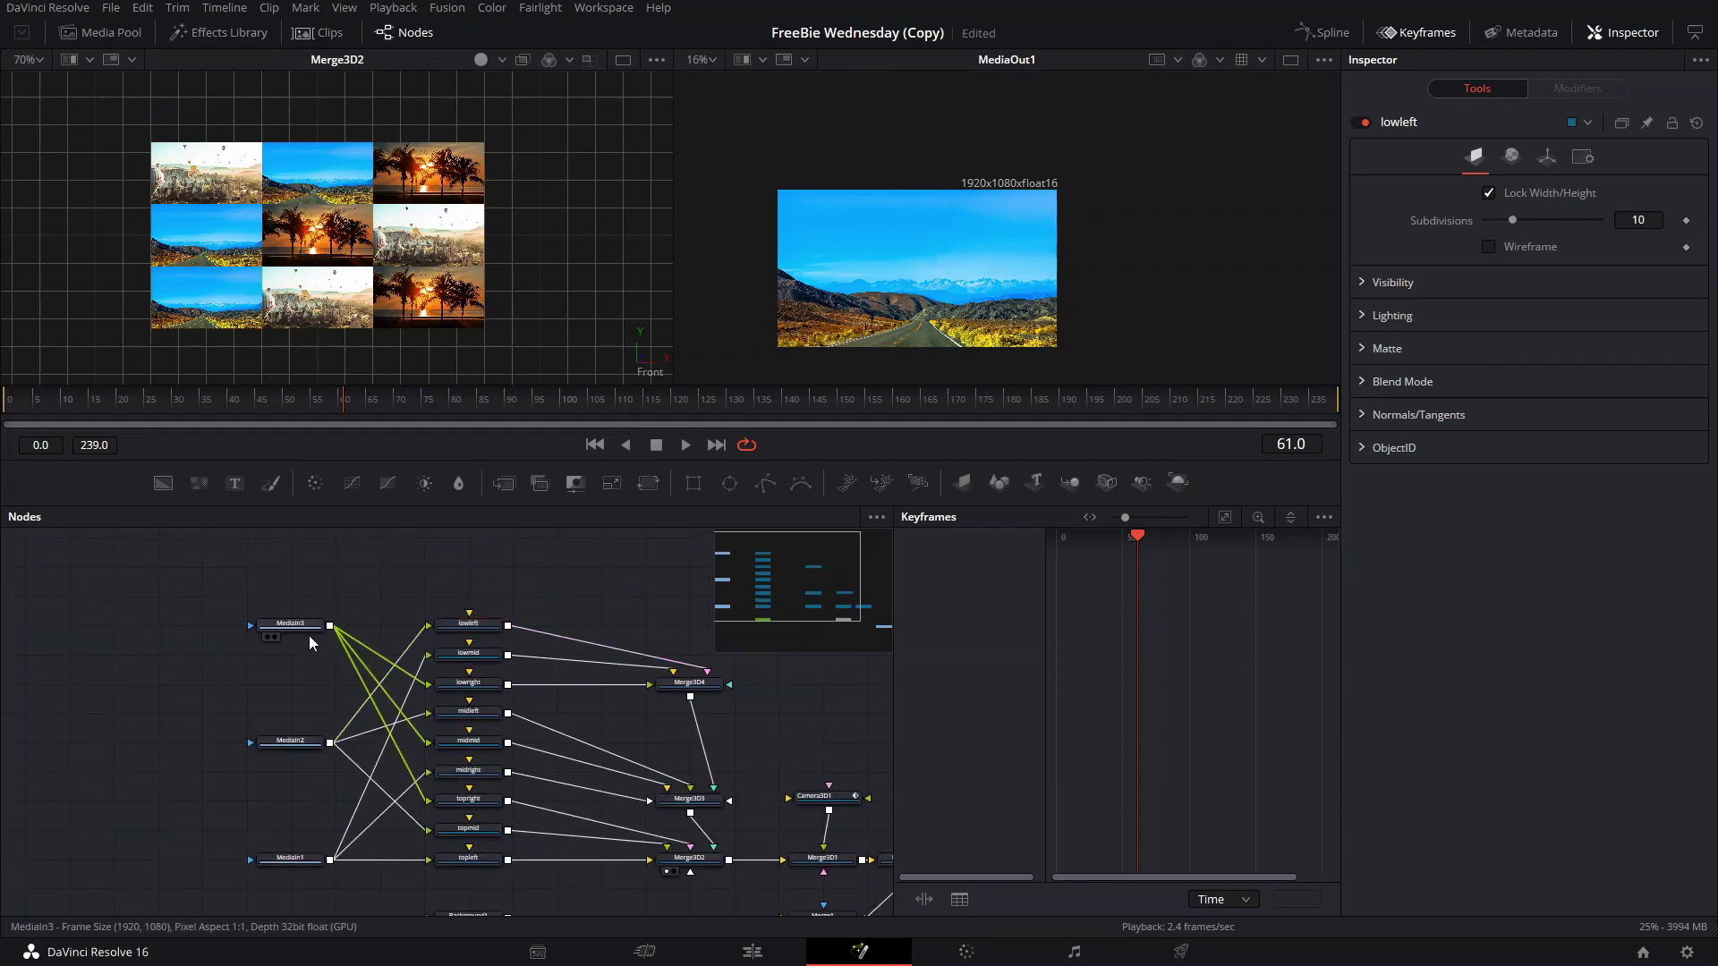
drag(304, 626, 308, 647)
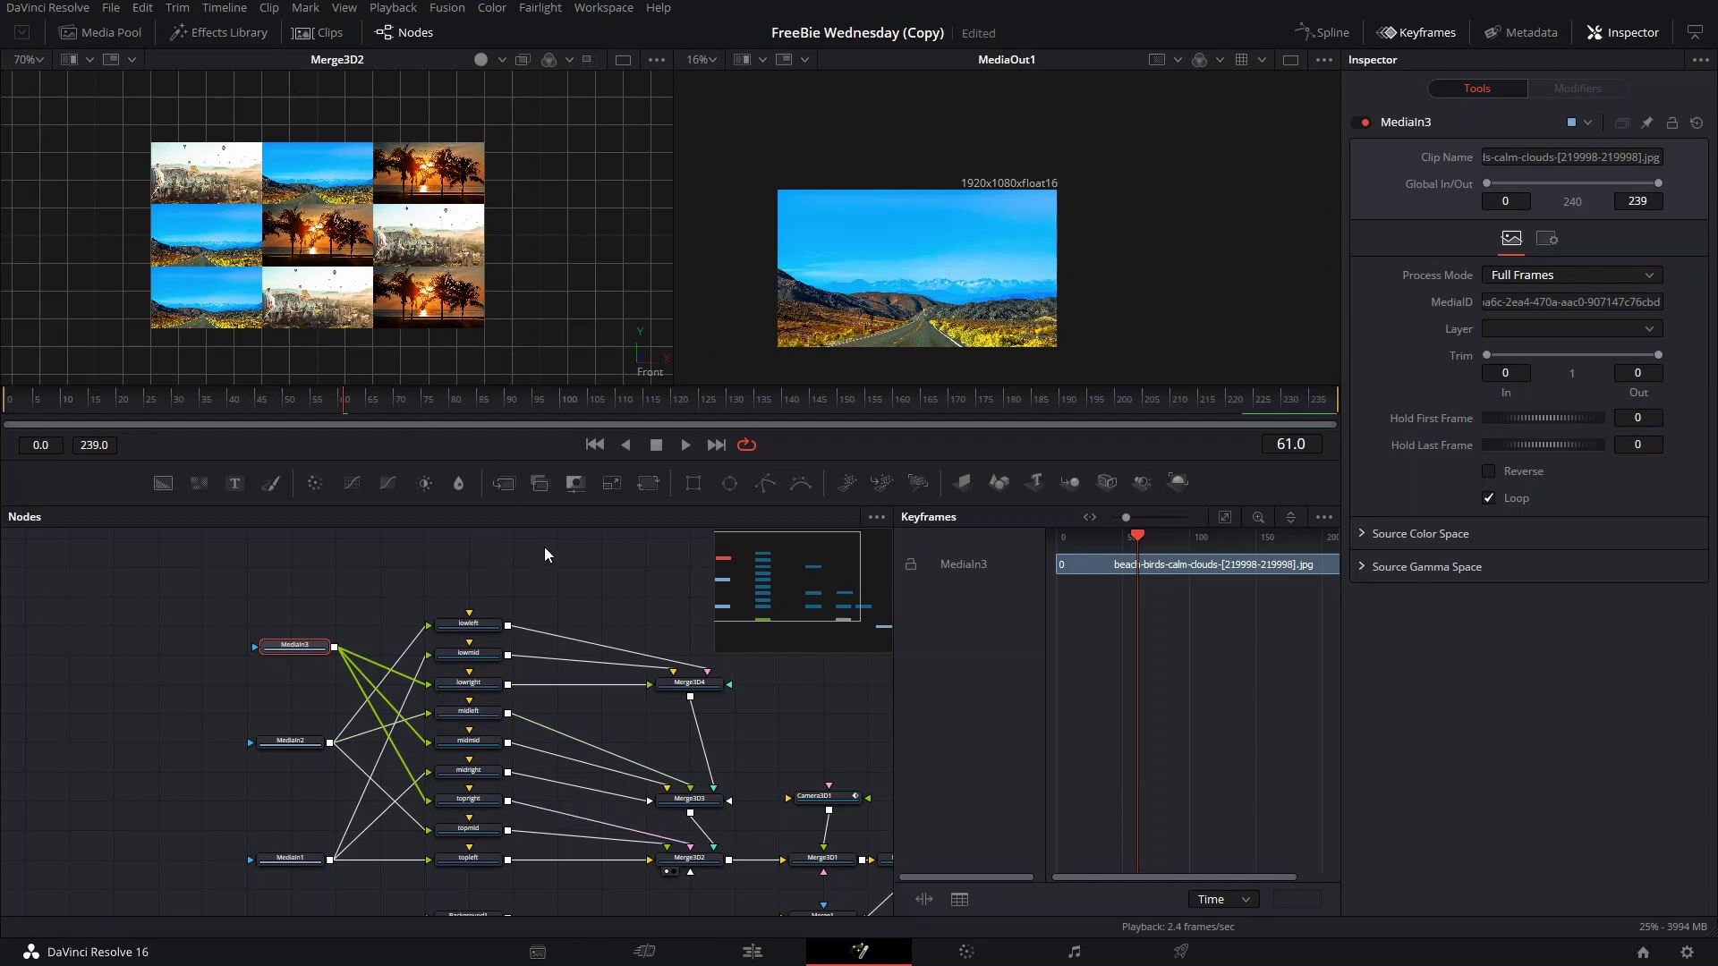
- Inspect the individual pictures of the three-by-three image grid up close in the Merge3D2 view
scroll(615, 680, up, 2)
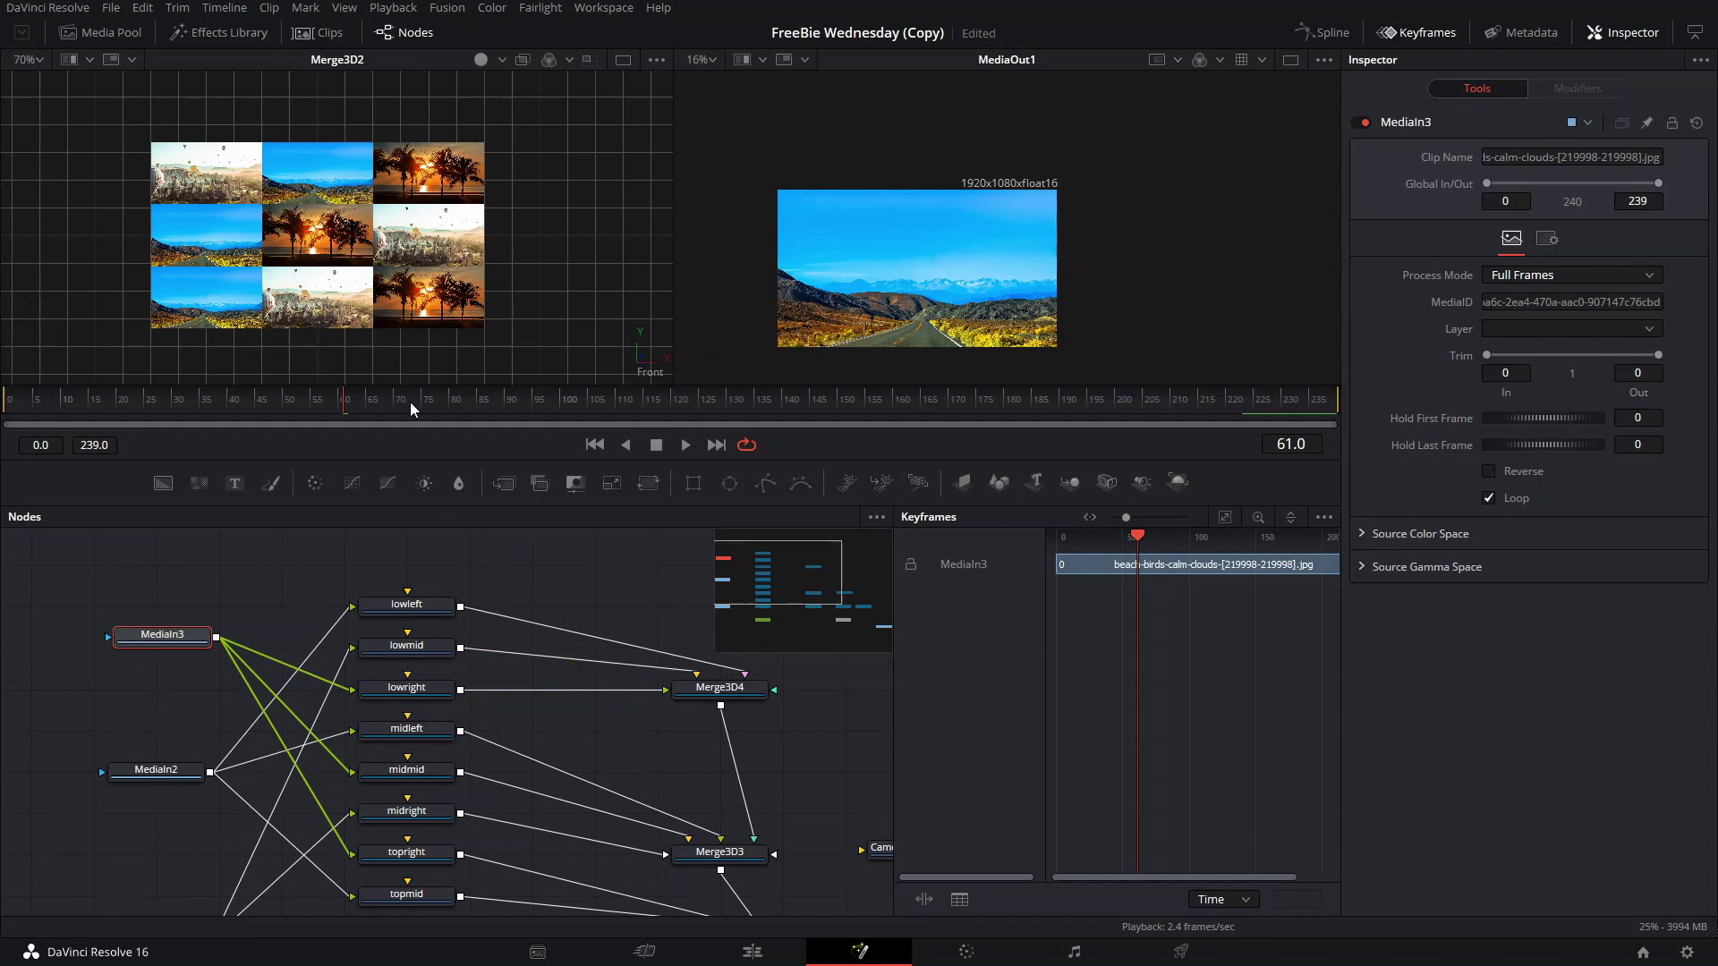
scroll(342, 310, up, 4)
scroll(411, 309, up, 4)
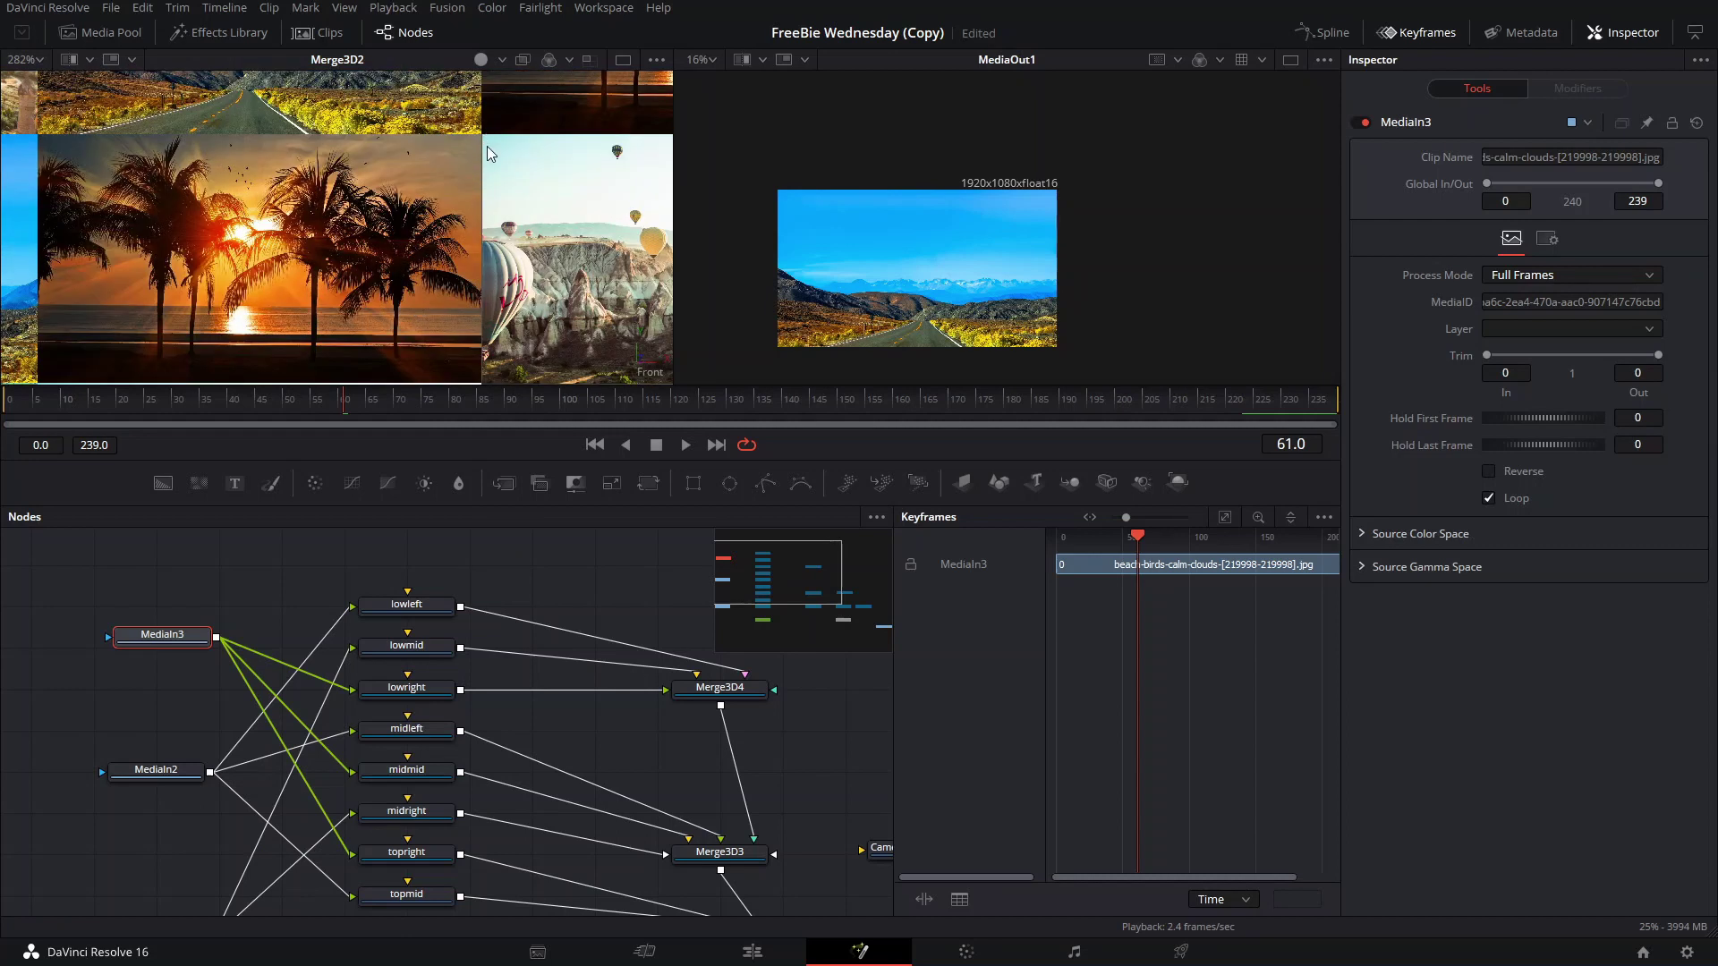
scroll(496, 284, down, 5)
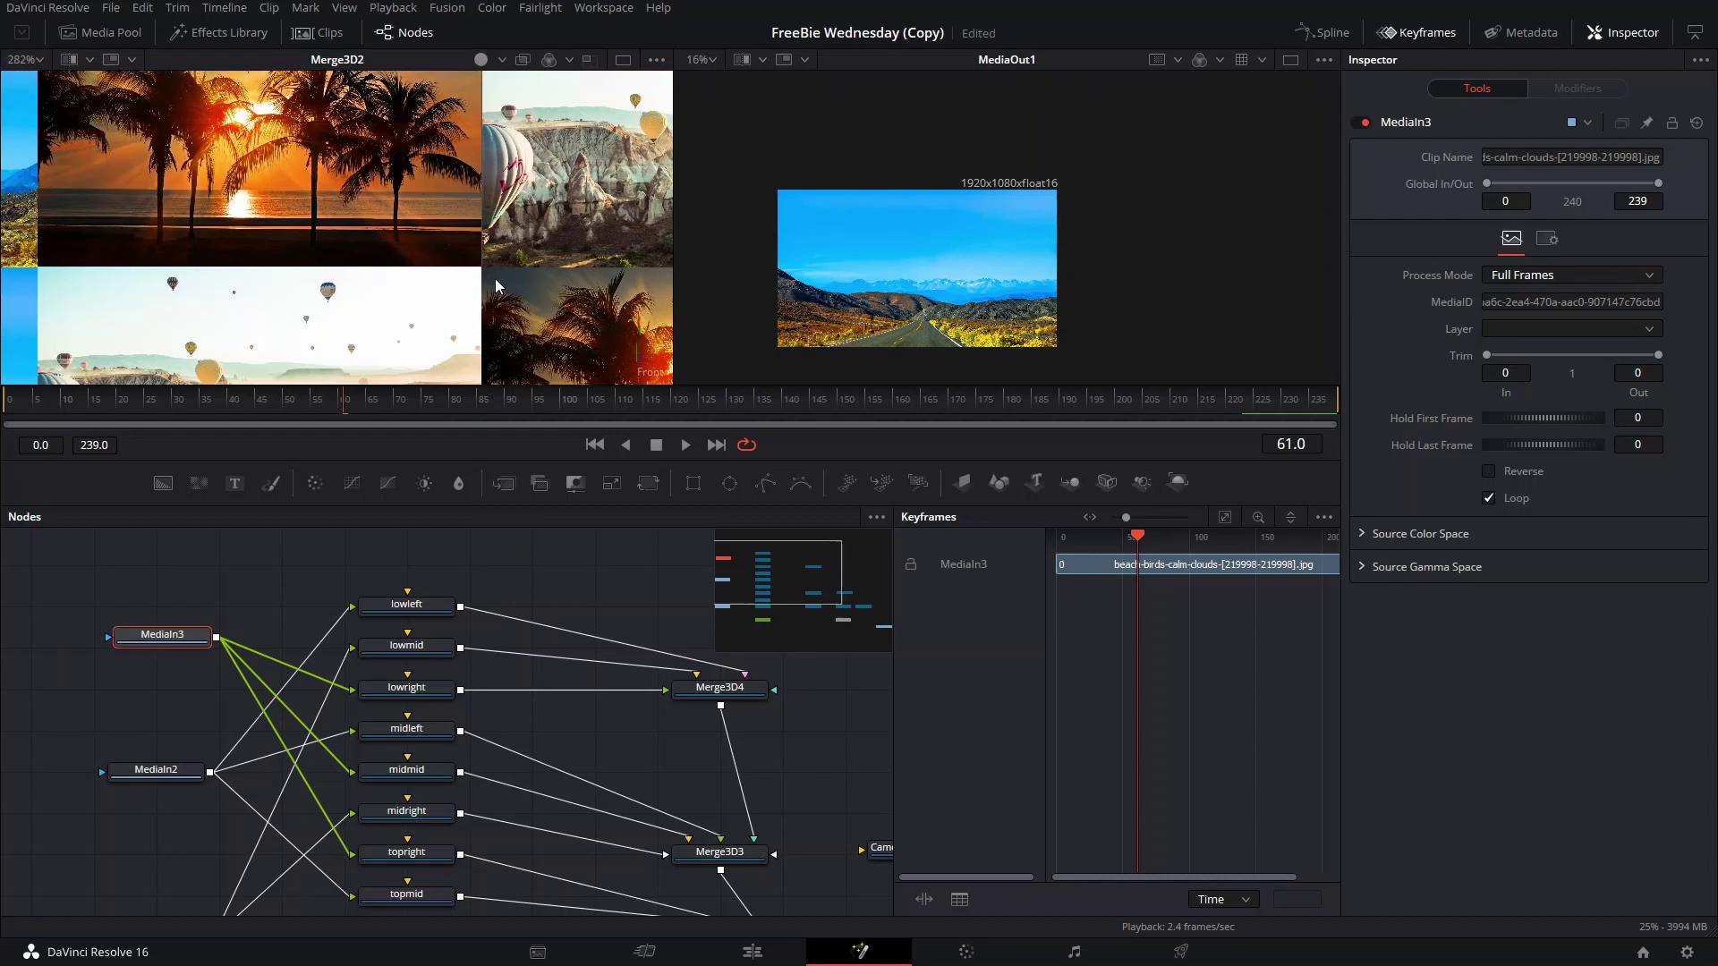
scroll(496, 277, down, 7)
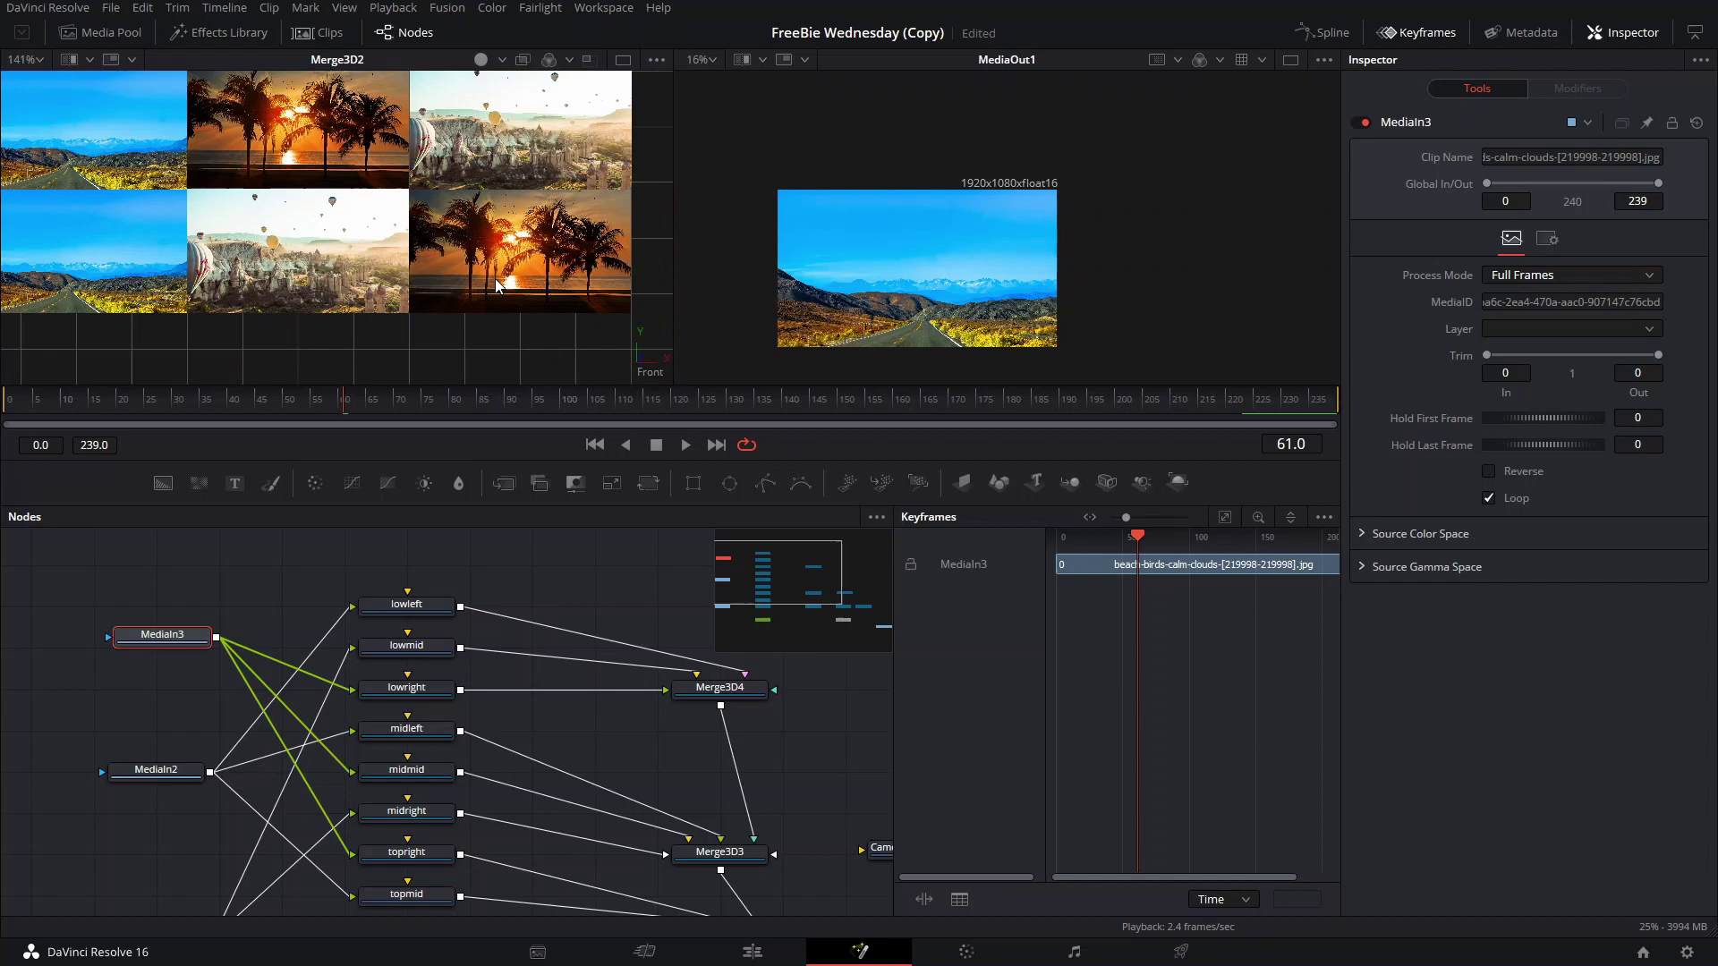
scroll(351, 240, up, 2)
- Select the Camera3D1 node and move the playhead to frame 21
drag(805, 699, 493, 622)
click(625, 778)
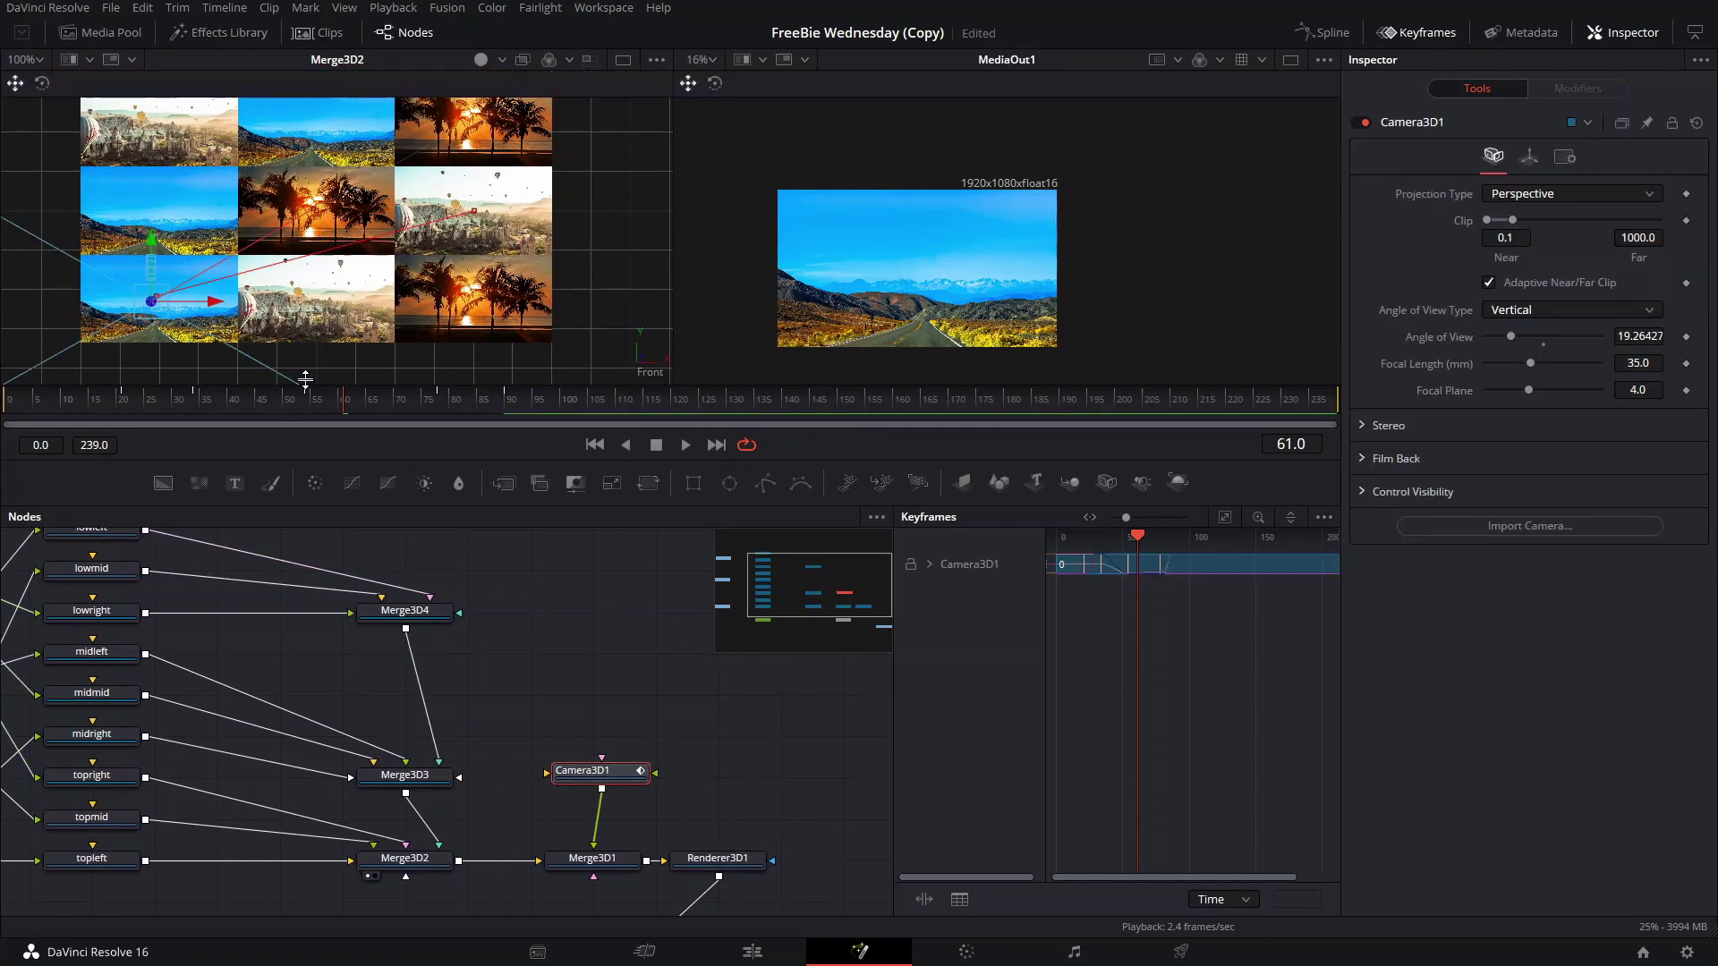
drag(183, 405, 131, 409)
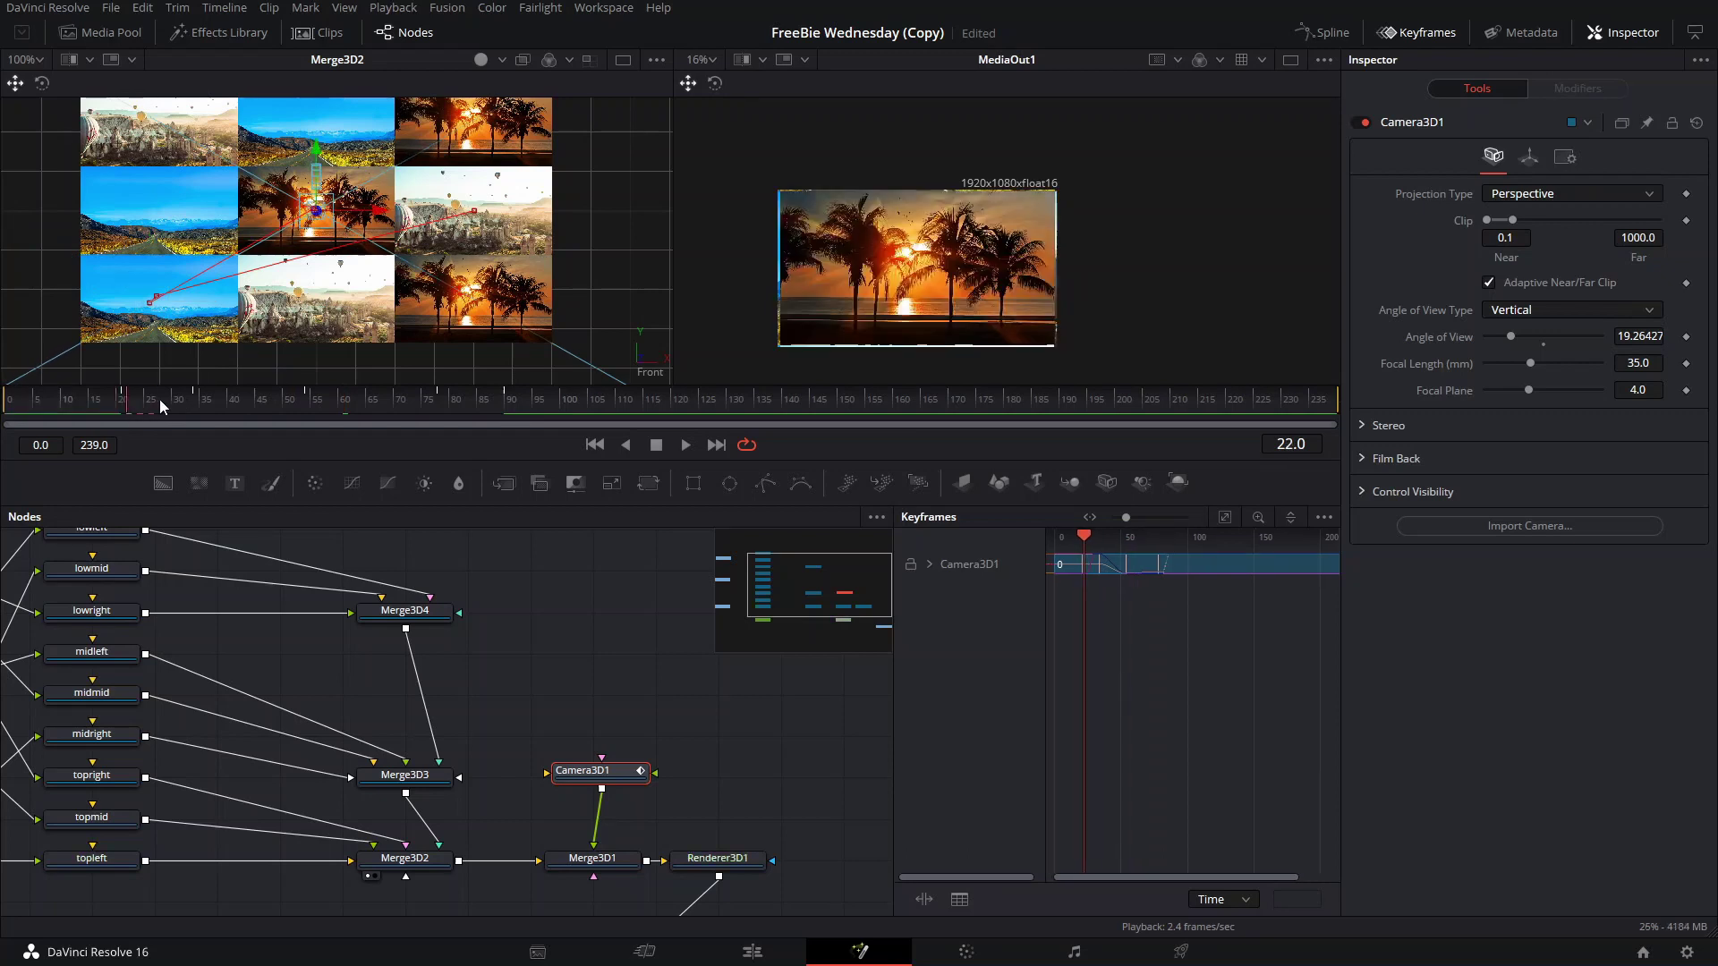
click(125, 407)
drag(454, 285, 473, 313)
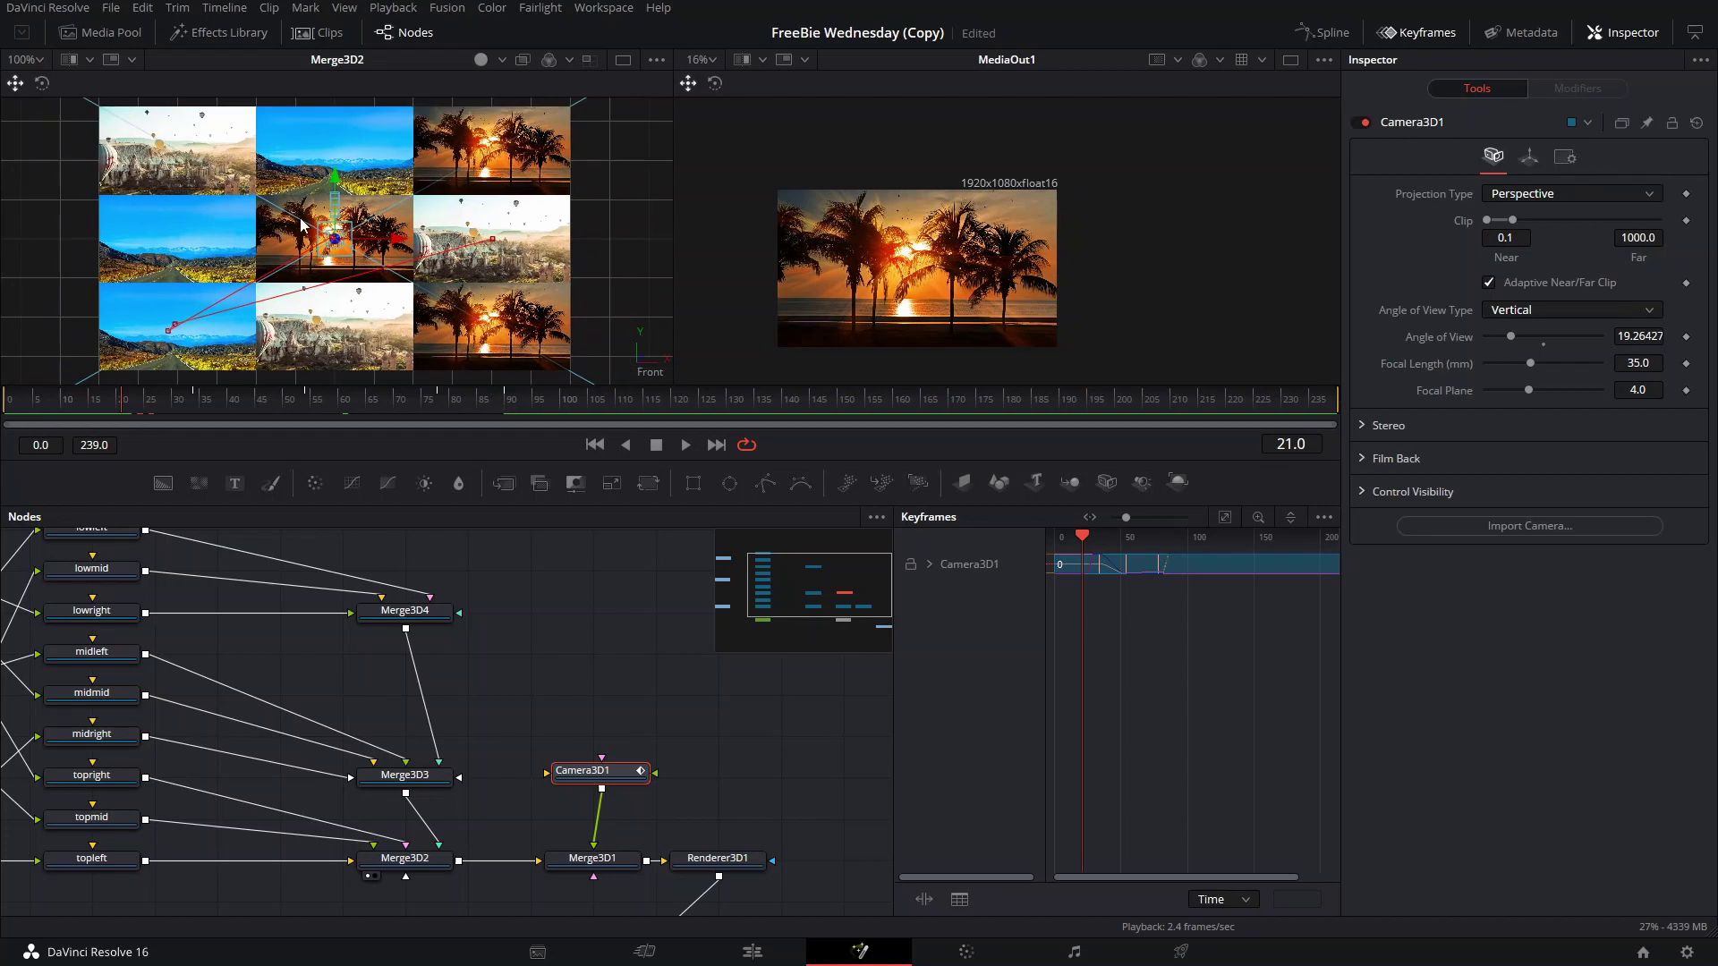
- Examine the camera in front of the image grid by orbiting the Merge3D2 view in Perspective, and return it to Front
right_click(646, 366)
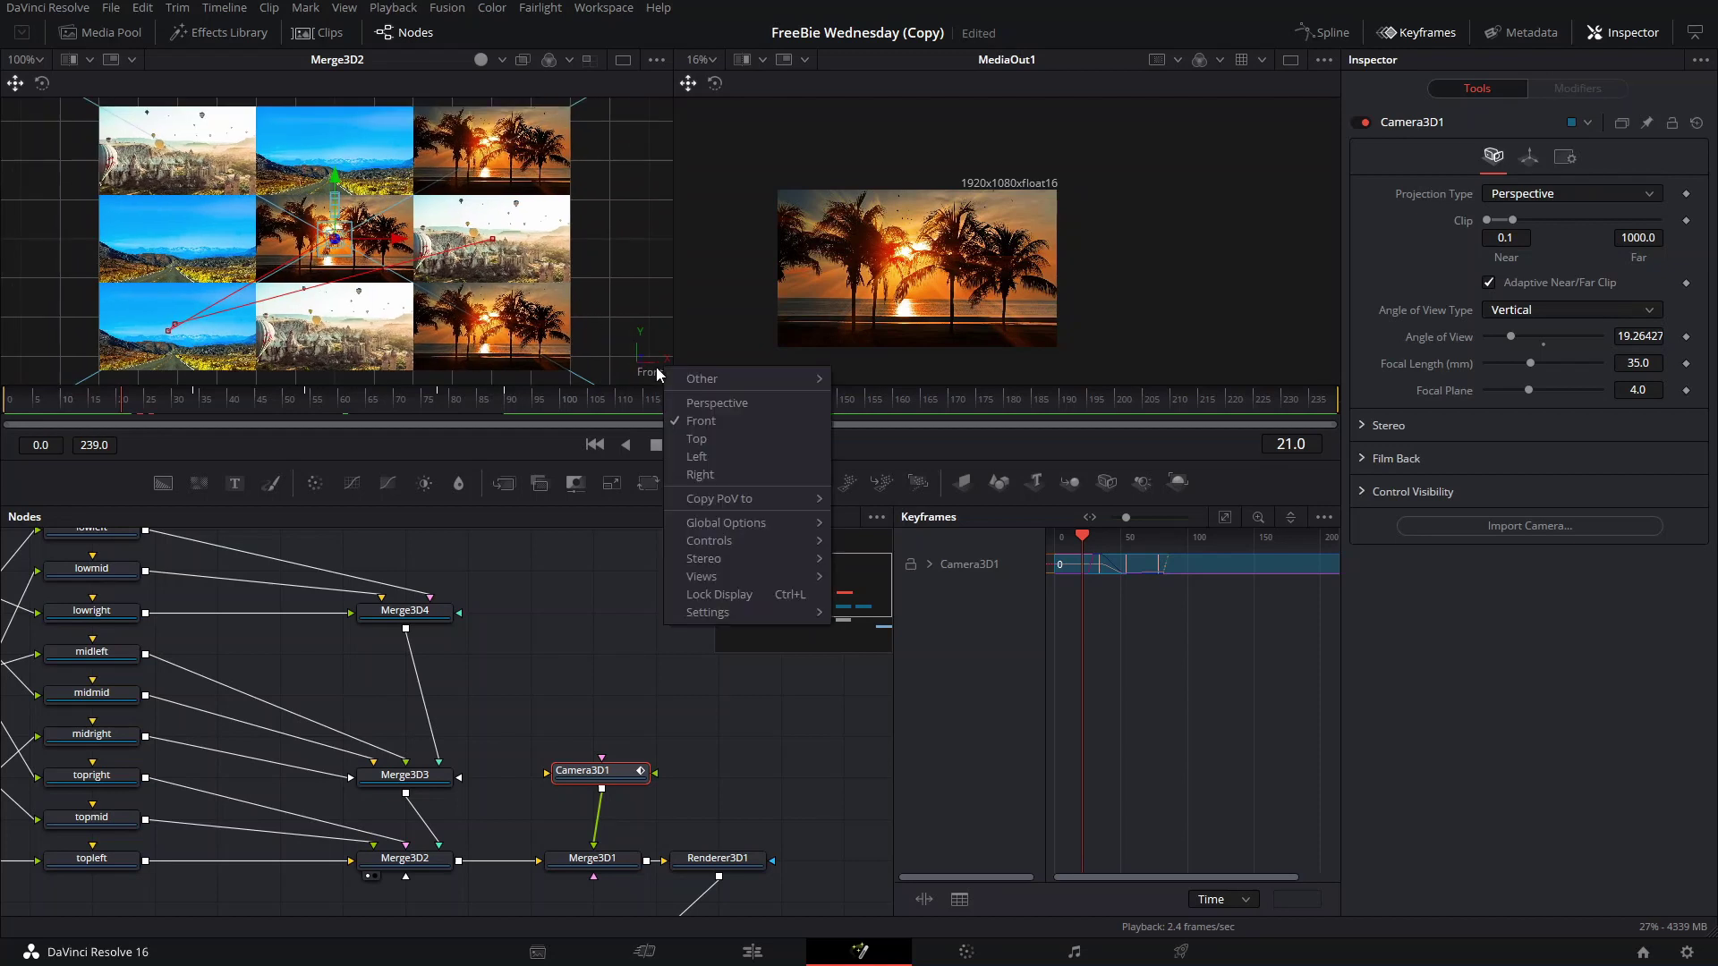
click(702, 421)
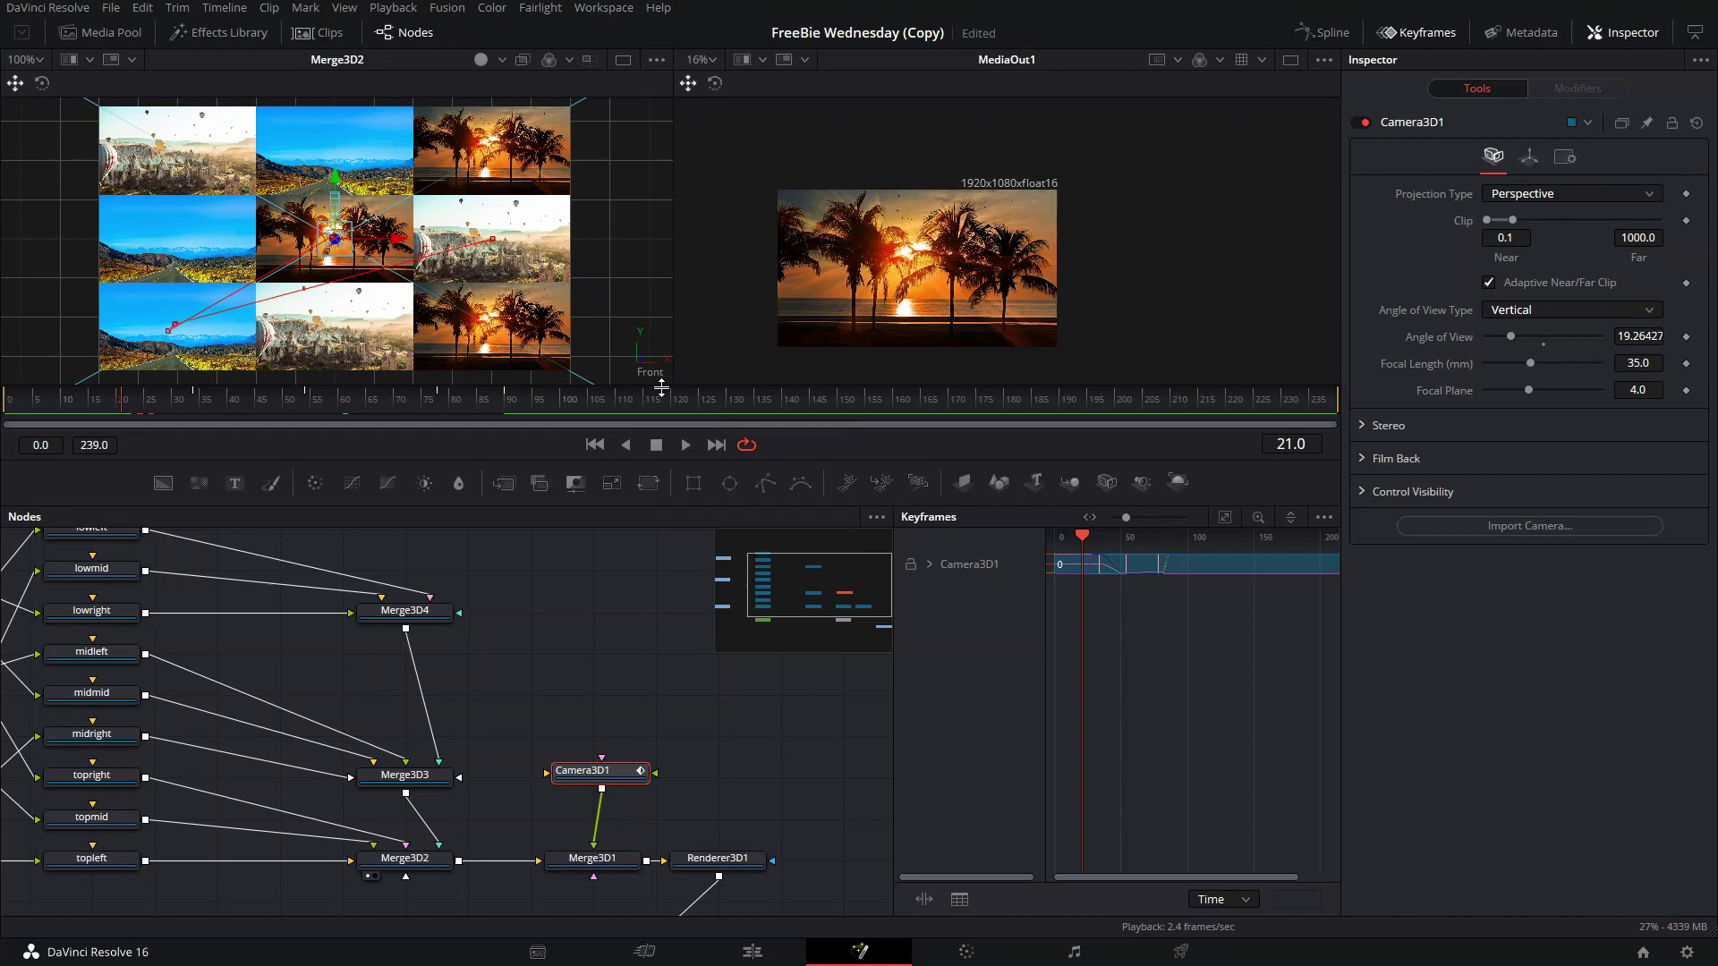
right_click(673, 383)
click(708, 421)
drag(441, 261, 410, 303)
scroll(494, 304, down, 2)
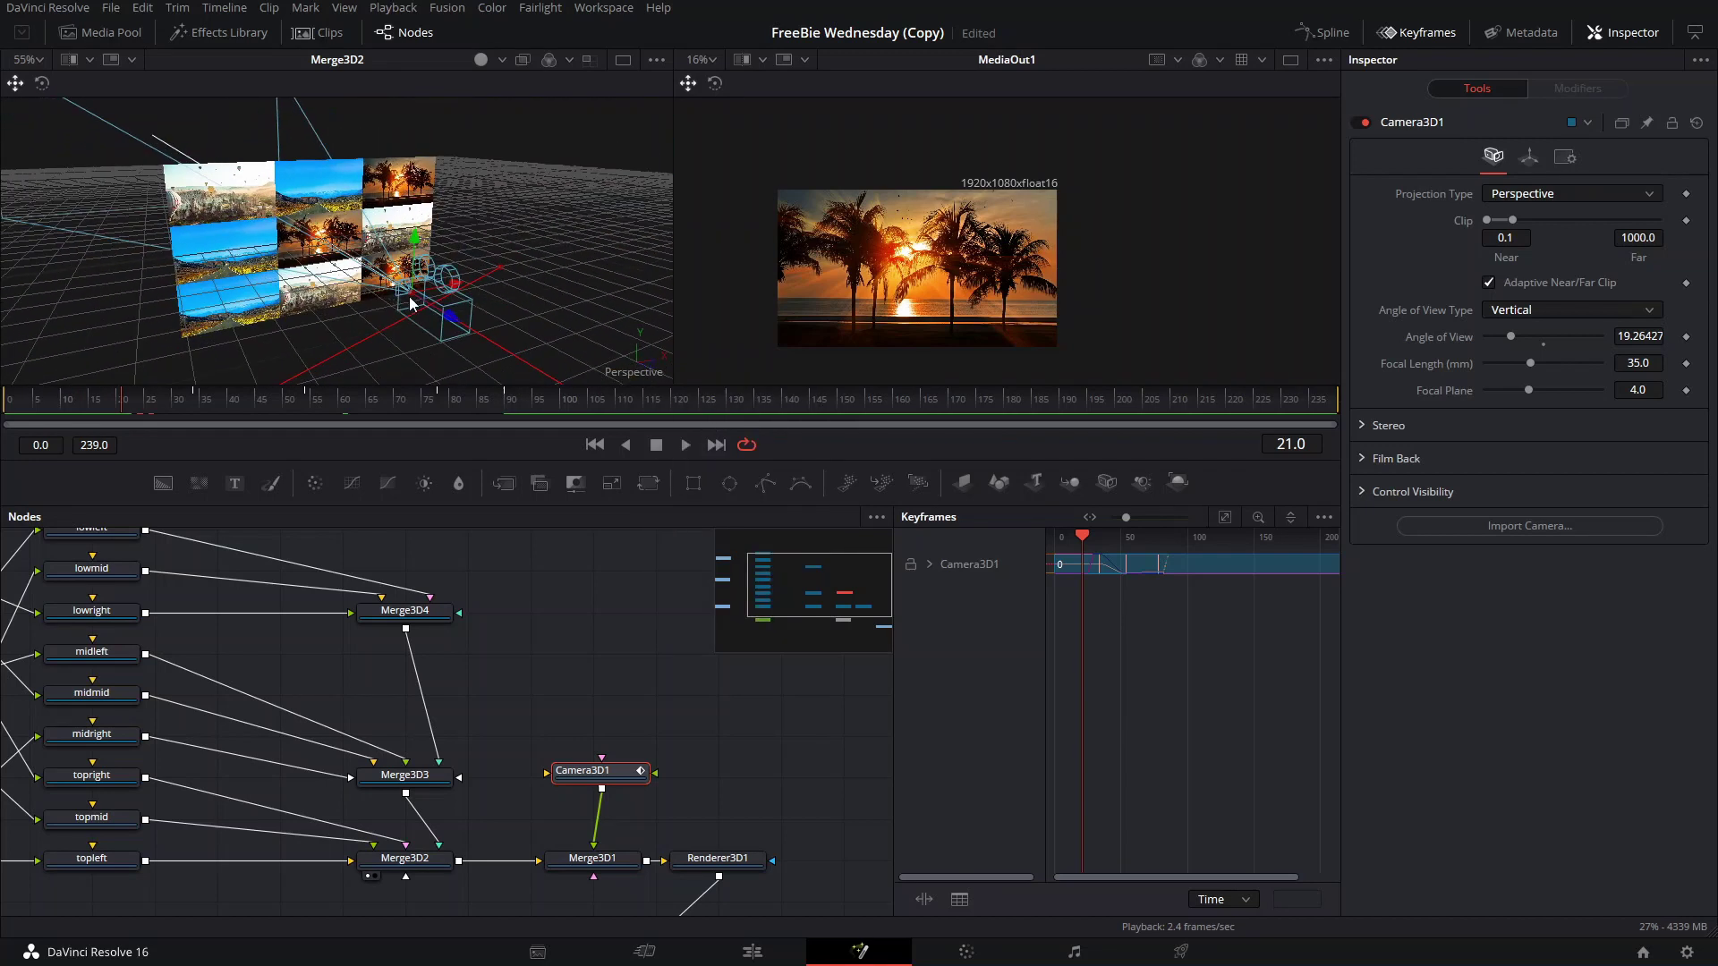
right_click(641, 370)
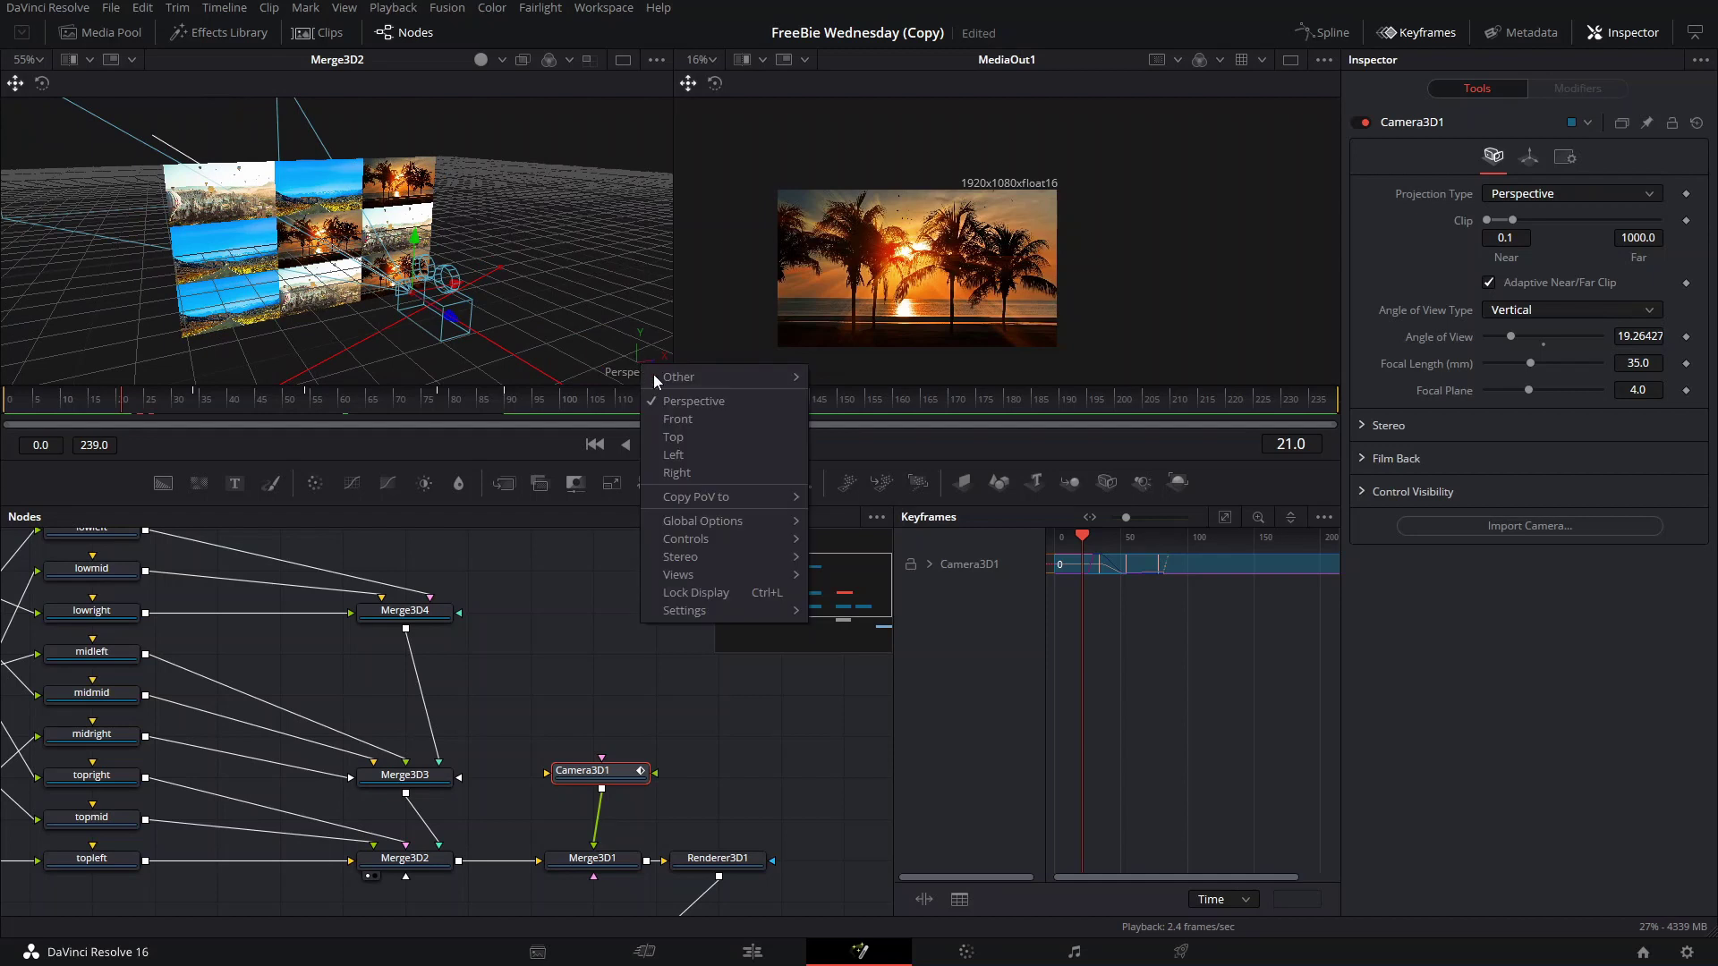
click(685, 420)
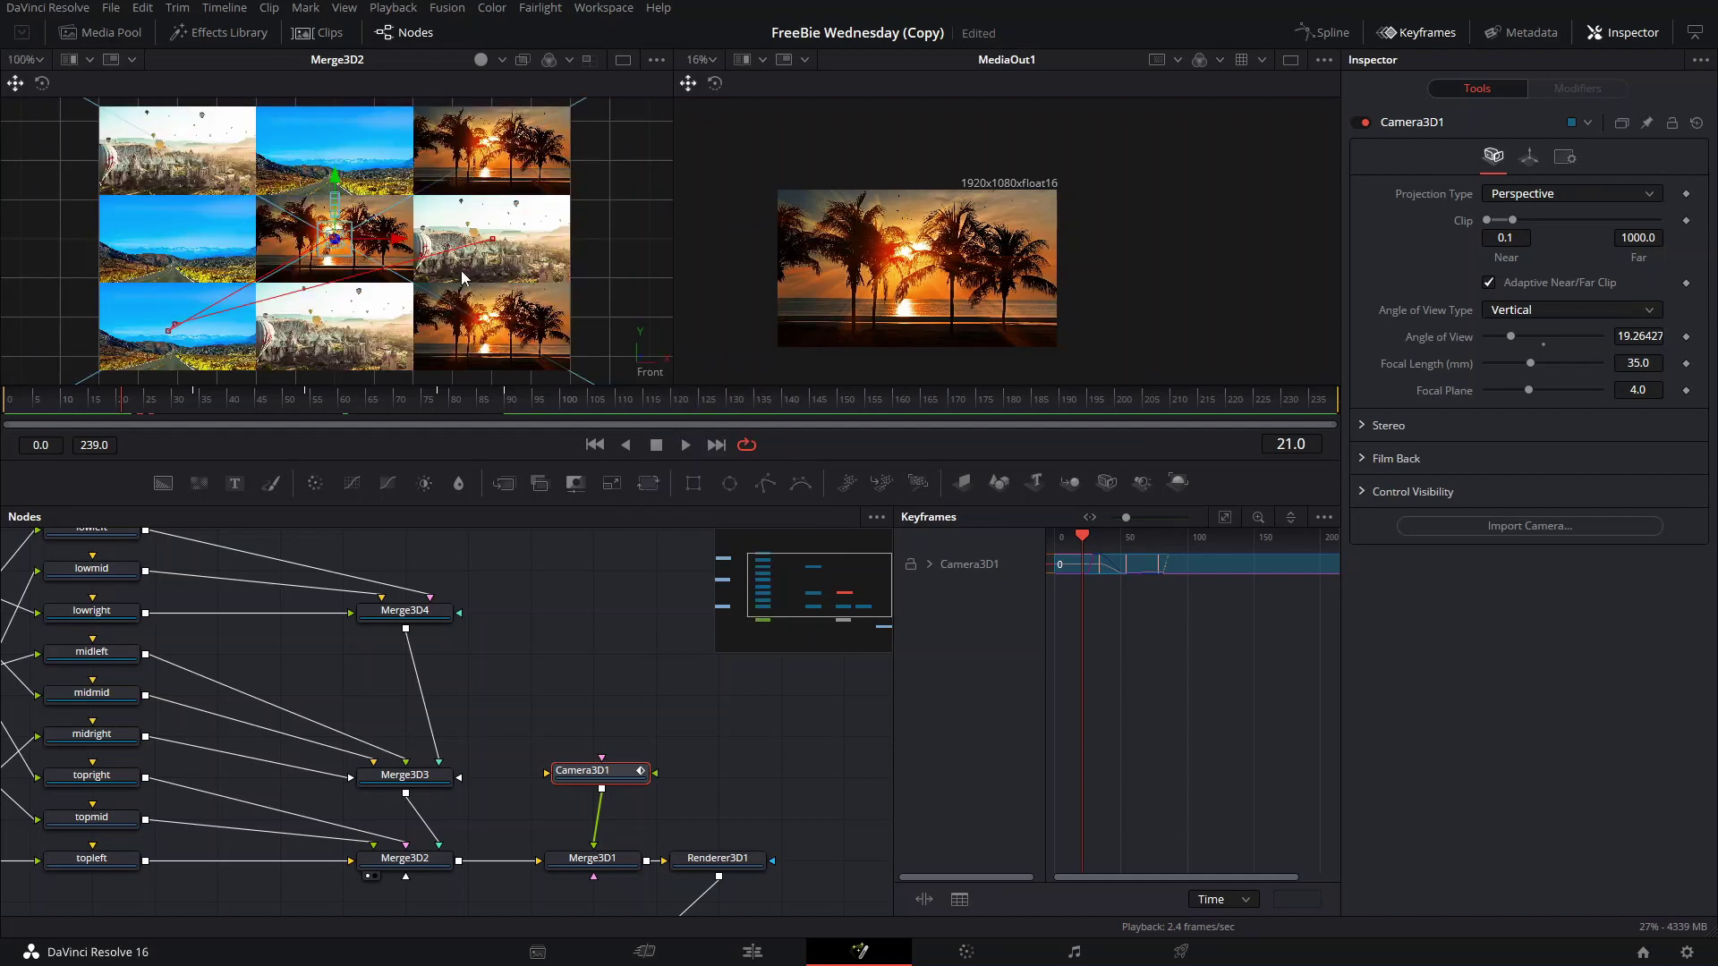
- Remove the frame 21 key and all remaining animation from the Translate group of Camera3D1
right_click(592, 759)
click(572, 771)
click(1529, 156)
right_click(1422, 235)
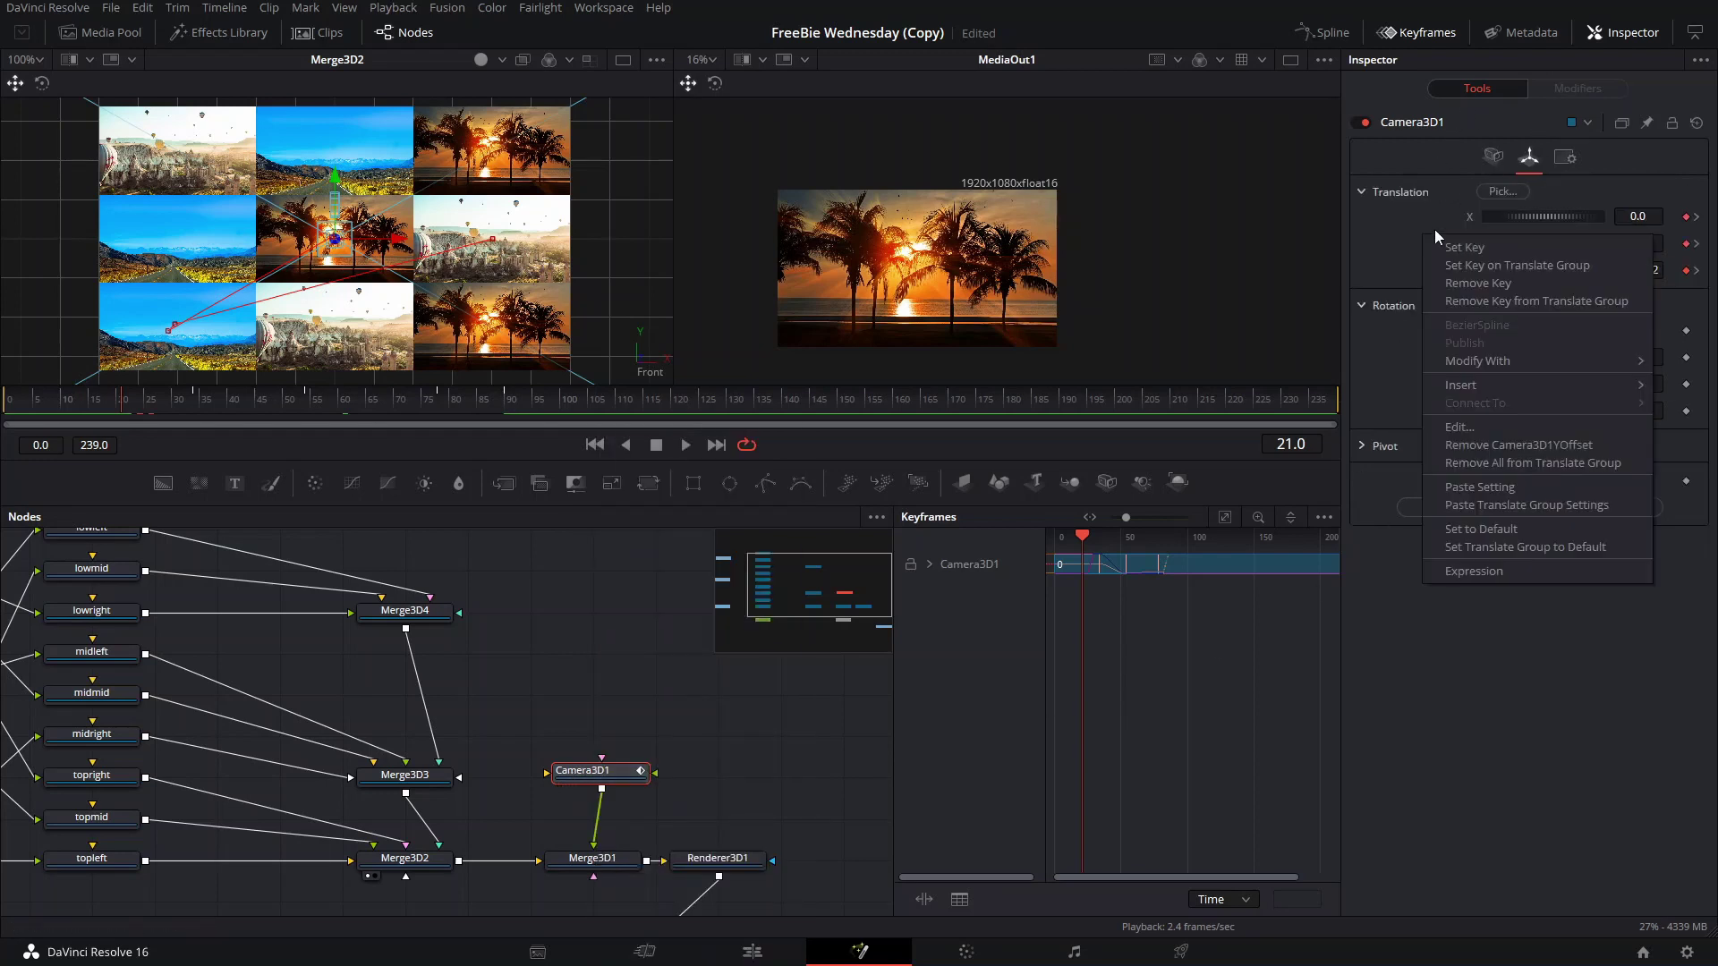
click(1494, 300)
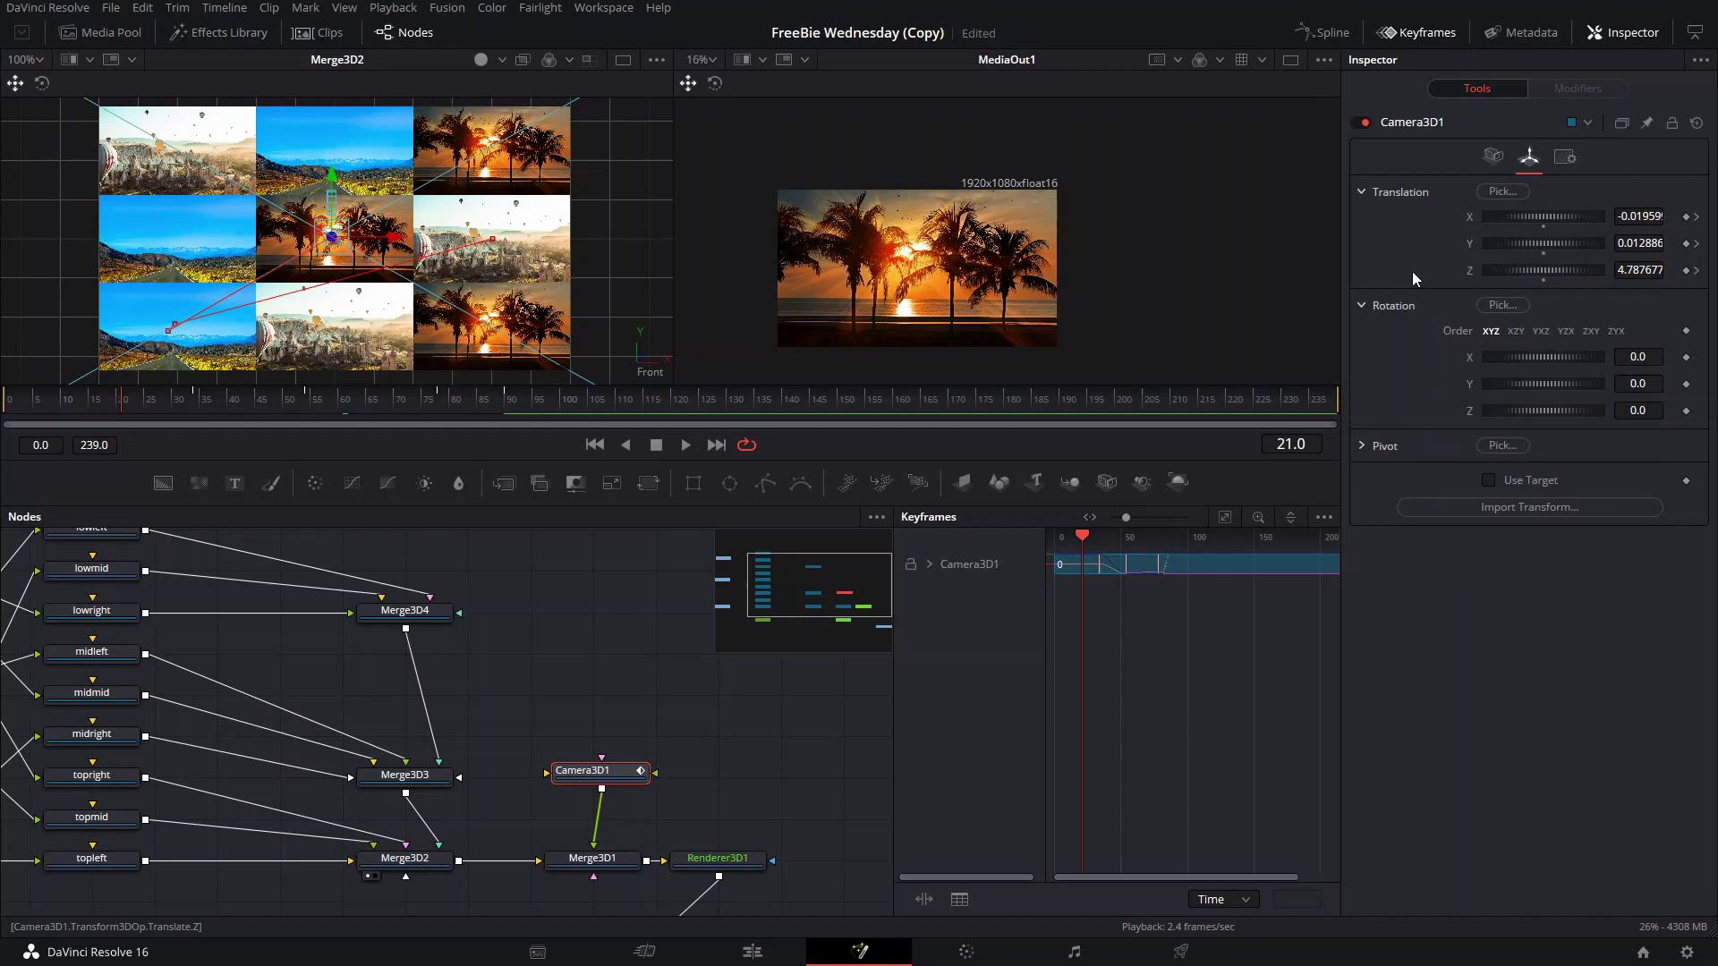
right_click(1412, 271)
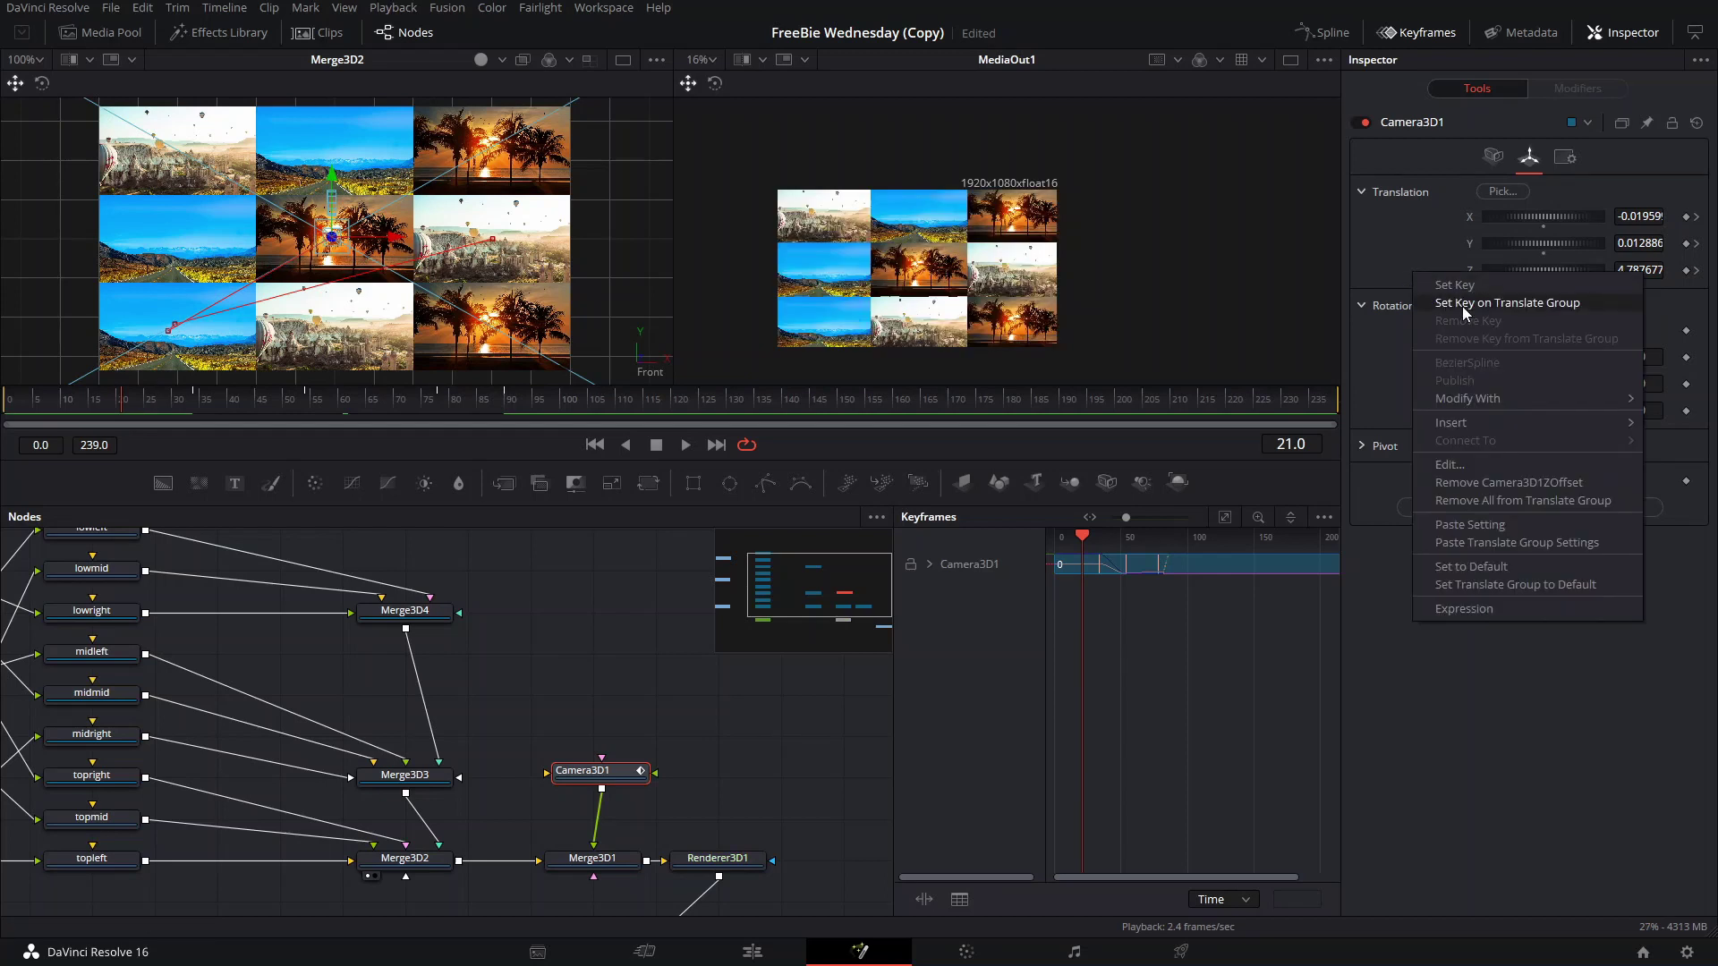
click(1510, 499)
- Reset Camera3D1's Z translation to its default and restore it to 4.787677
right_click(1439, 266)
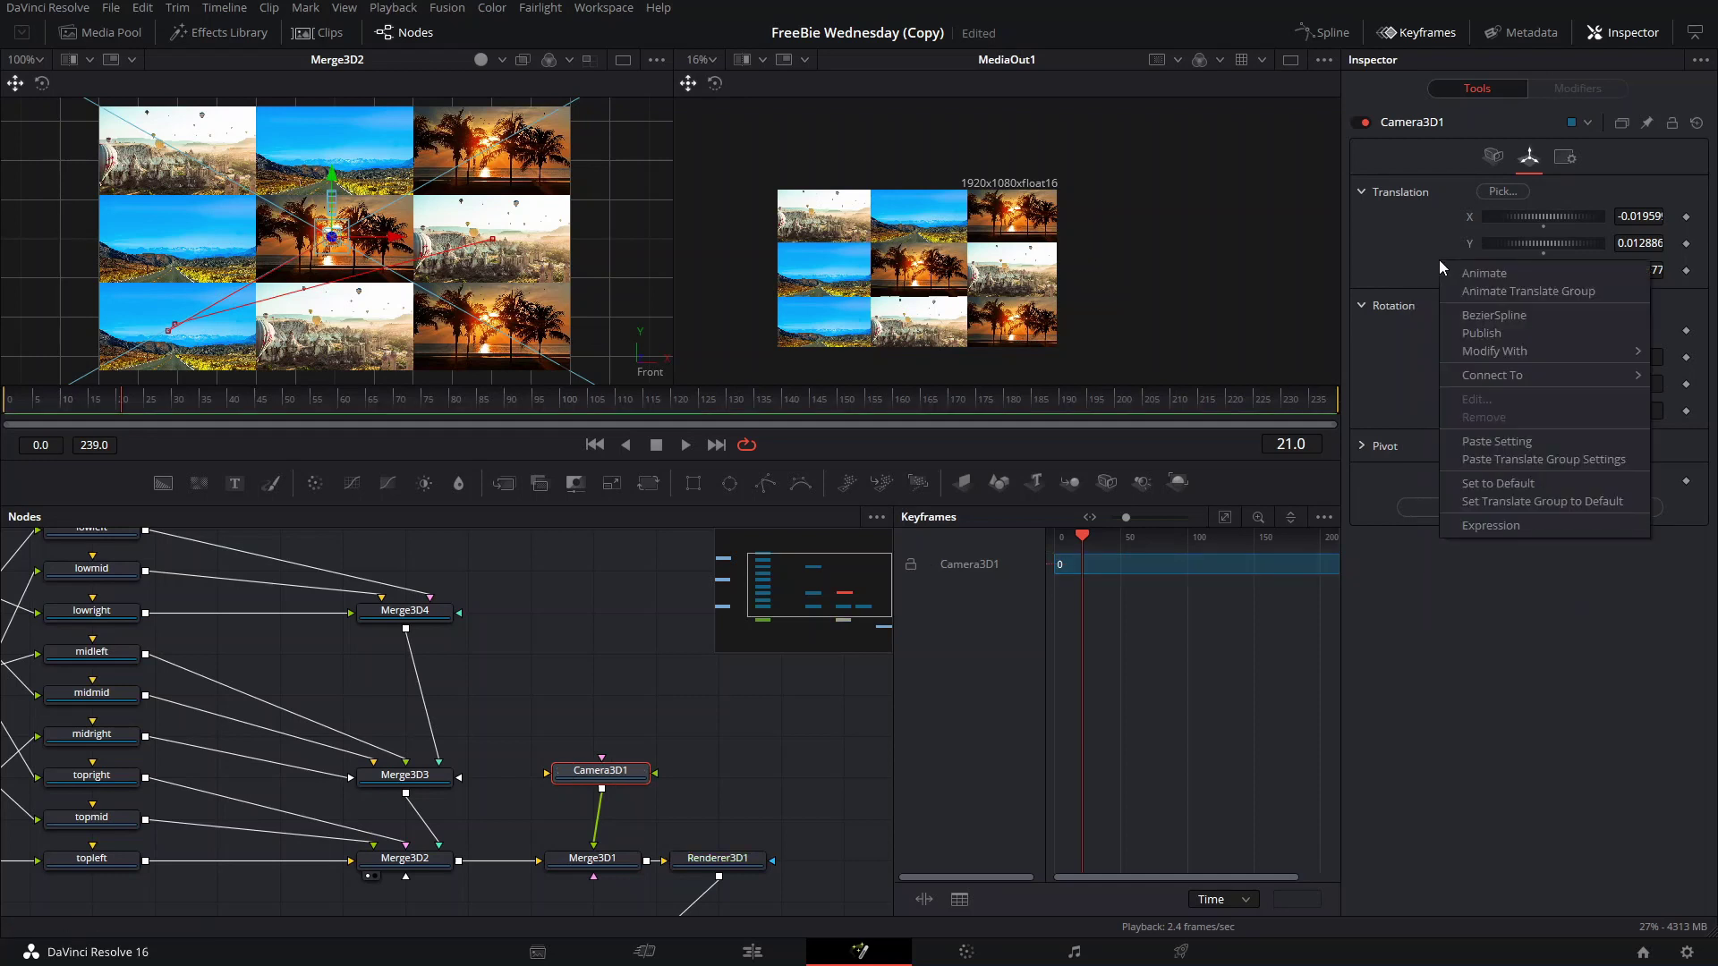
click(1496, 485)
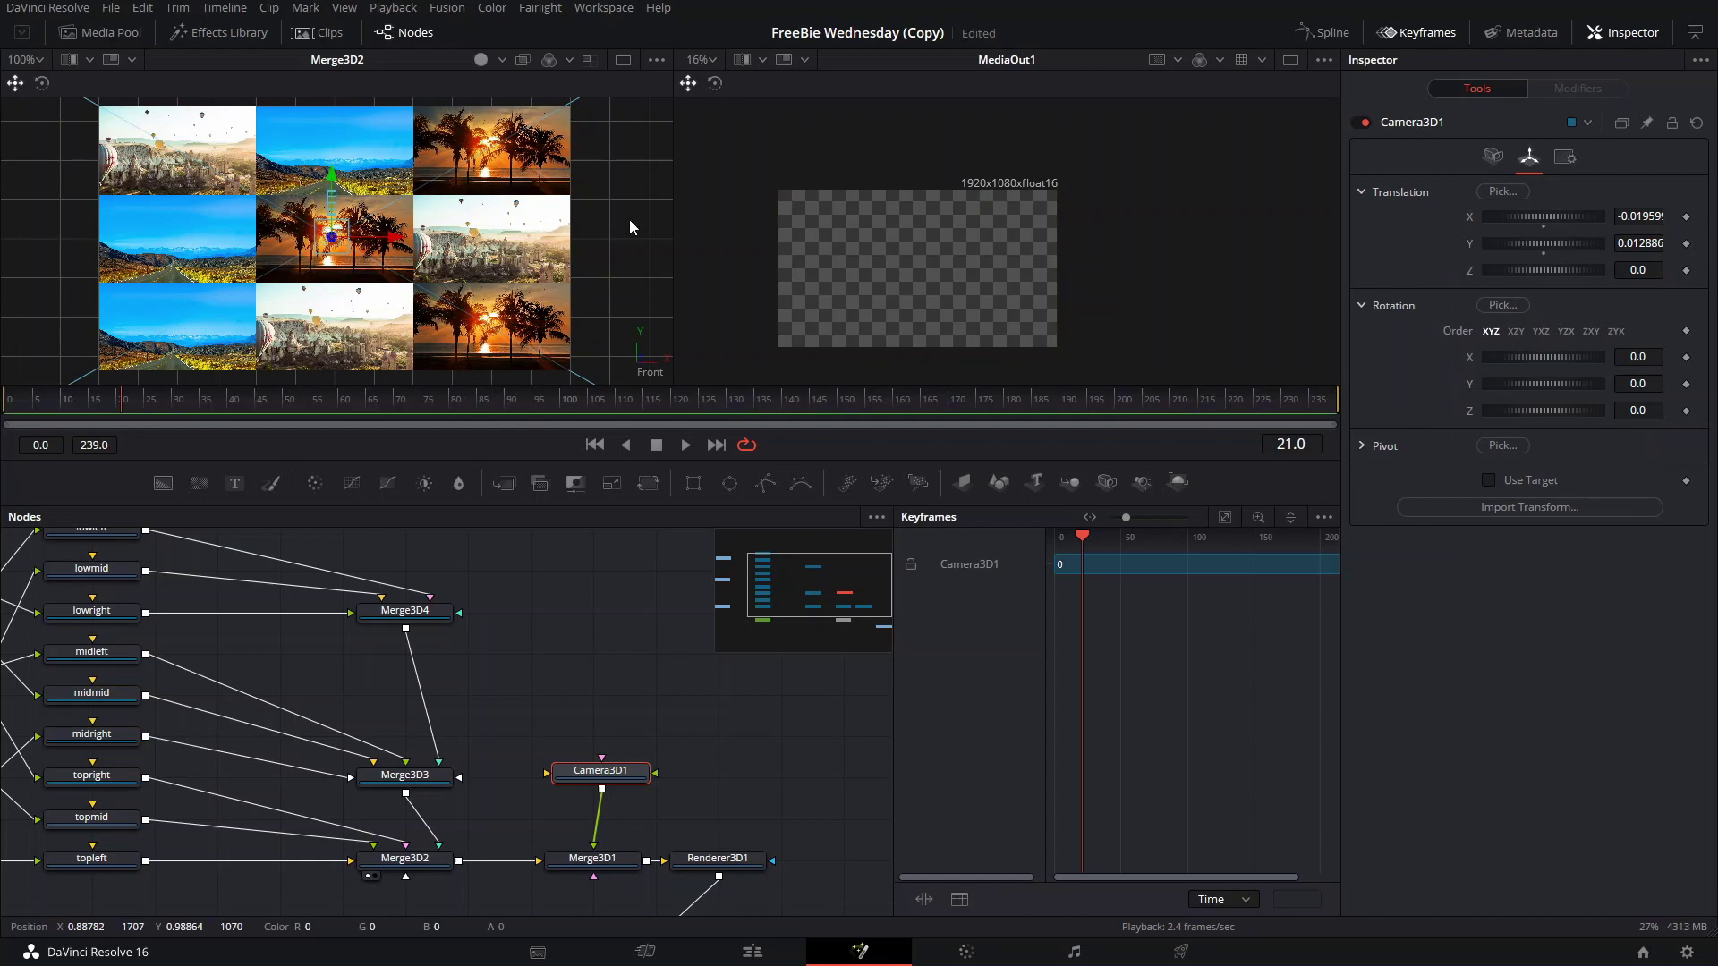
mouse_move(423, 195)
mouse_down()
mouse_move(504, 241)
mouse_move(426, 206)
mouse_up()
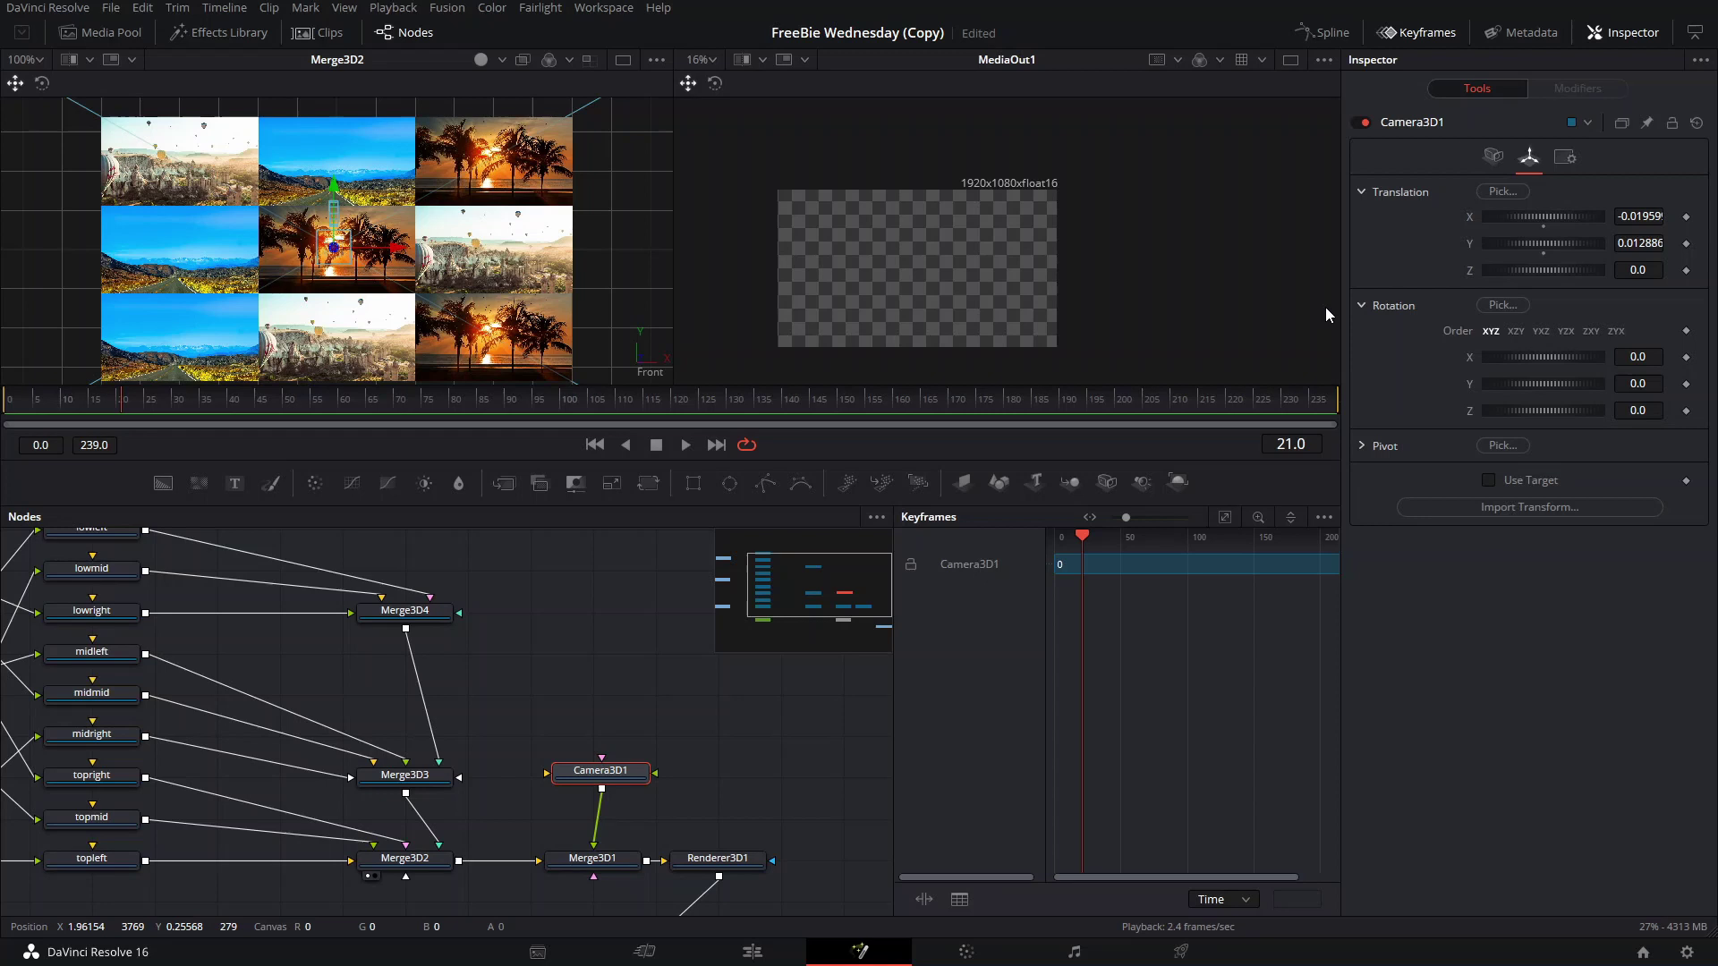
drag(1524, 269, 1574, 268)
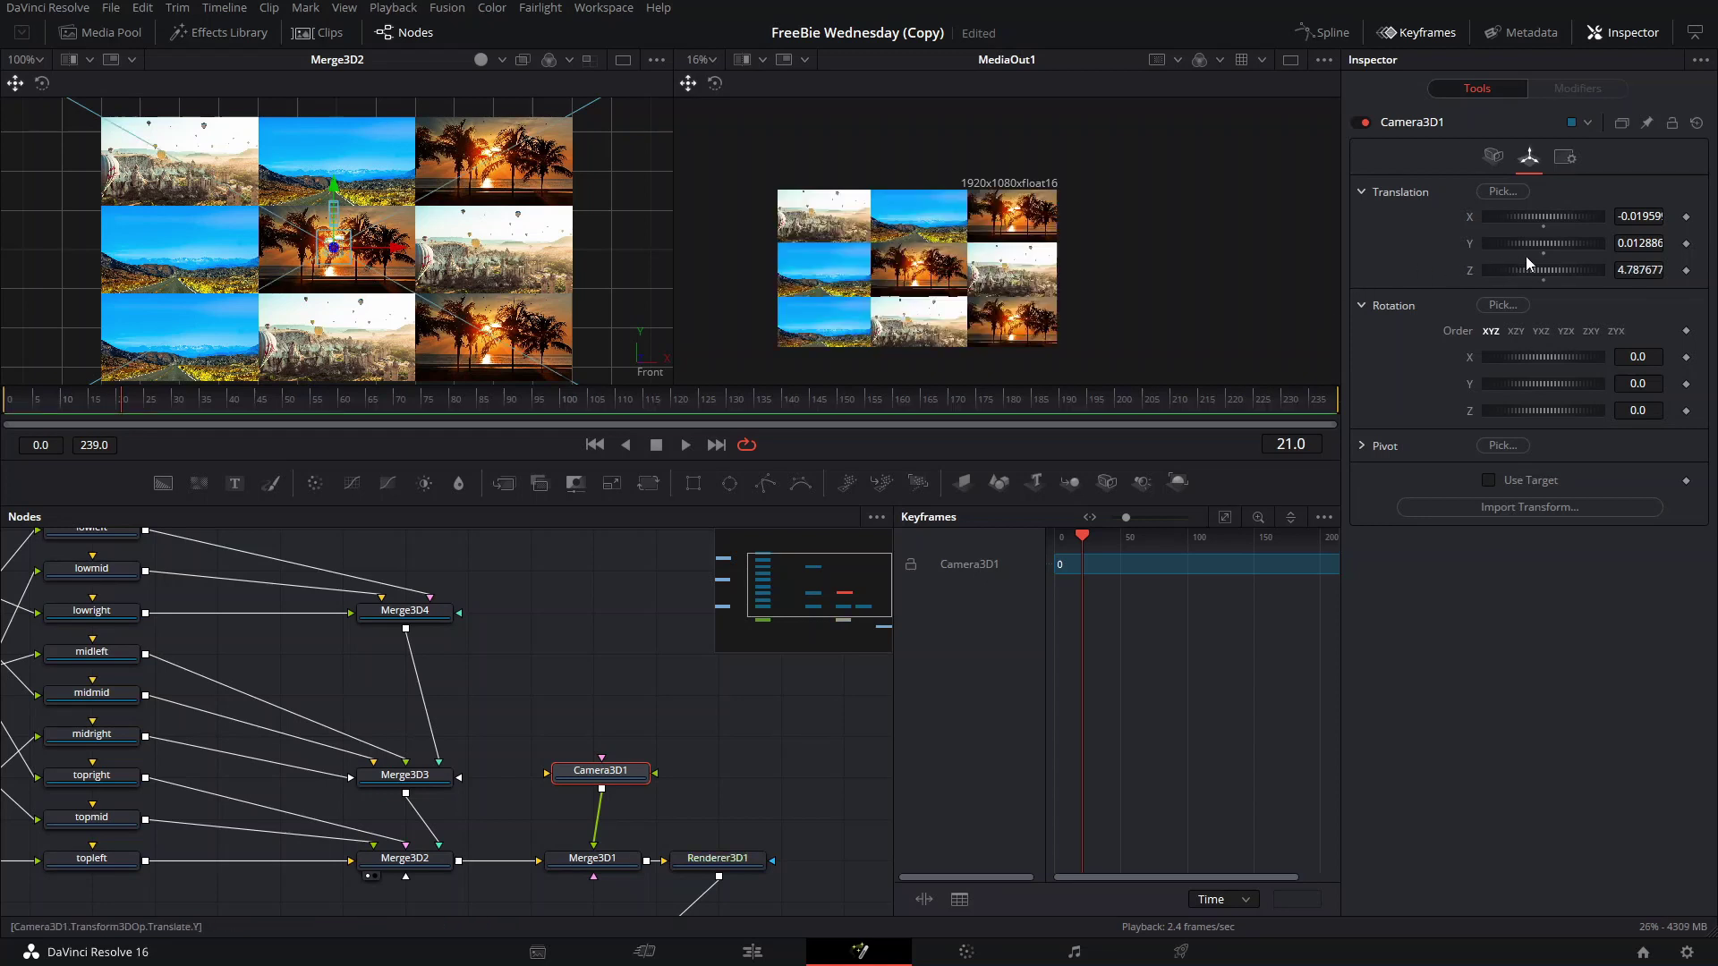
click(1627, 253)
click(1645, 253)
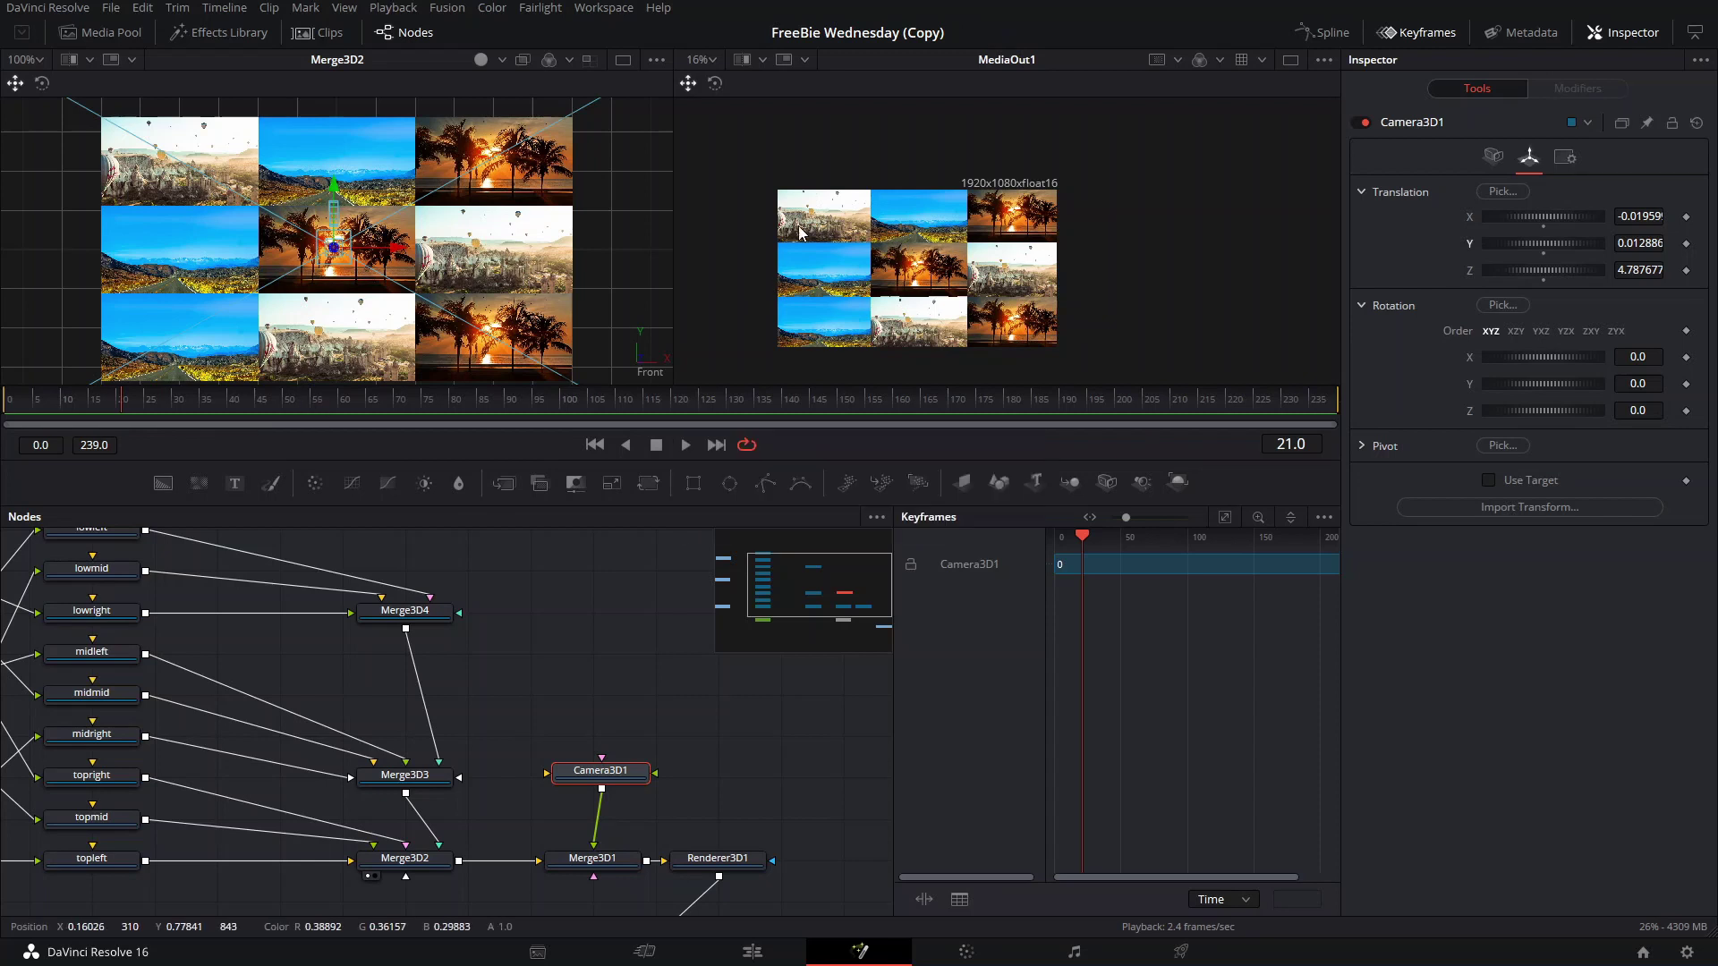
right_click(491, 282)
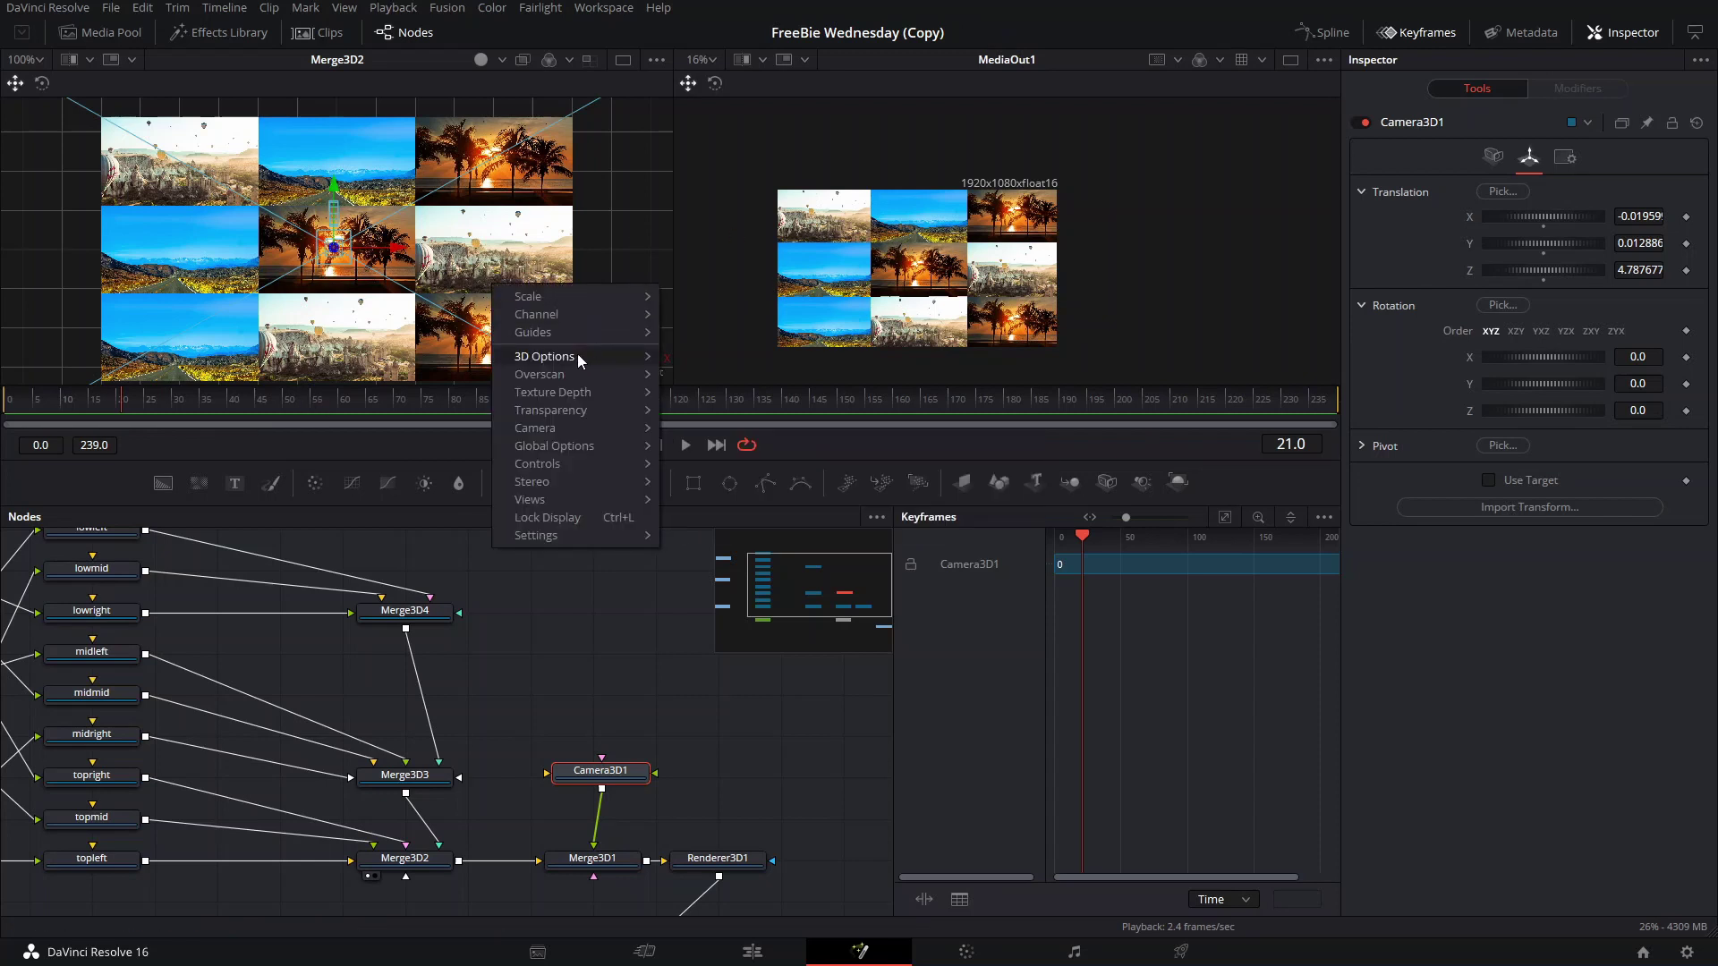
click(712, 232)
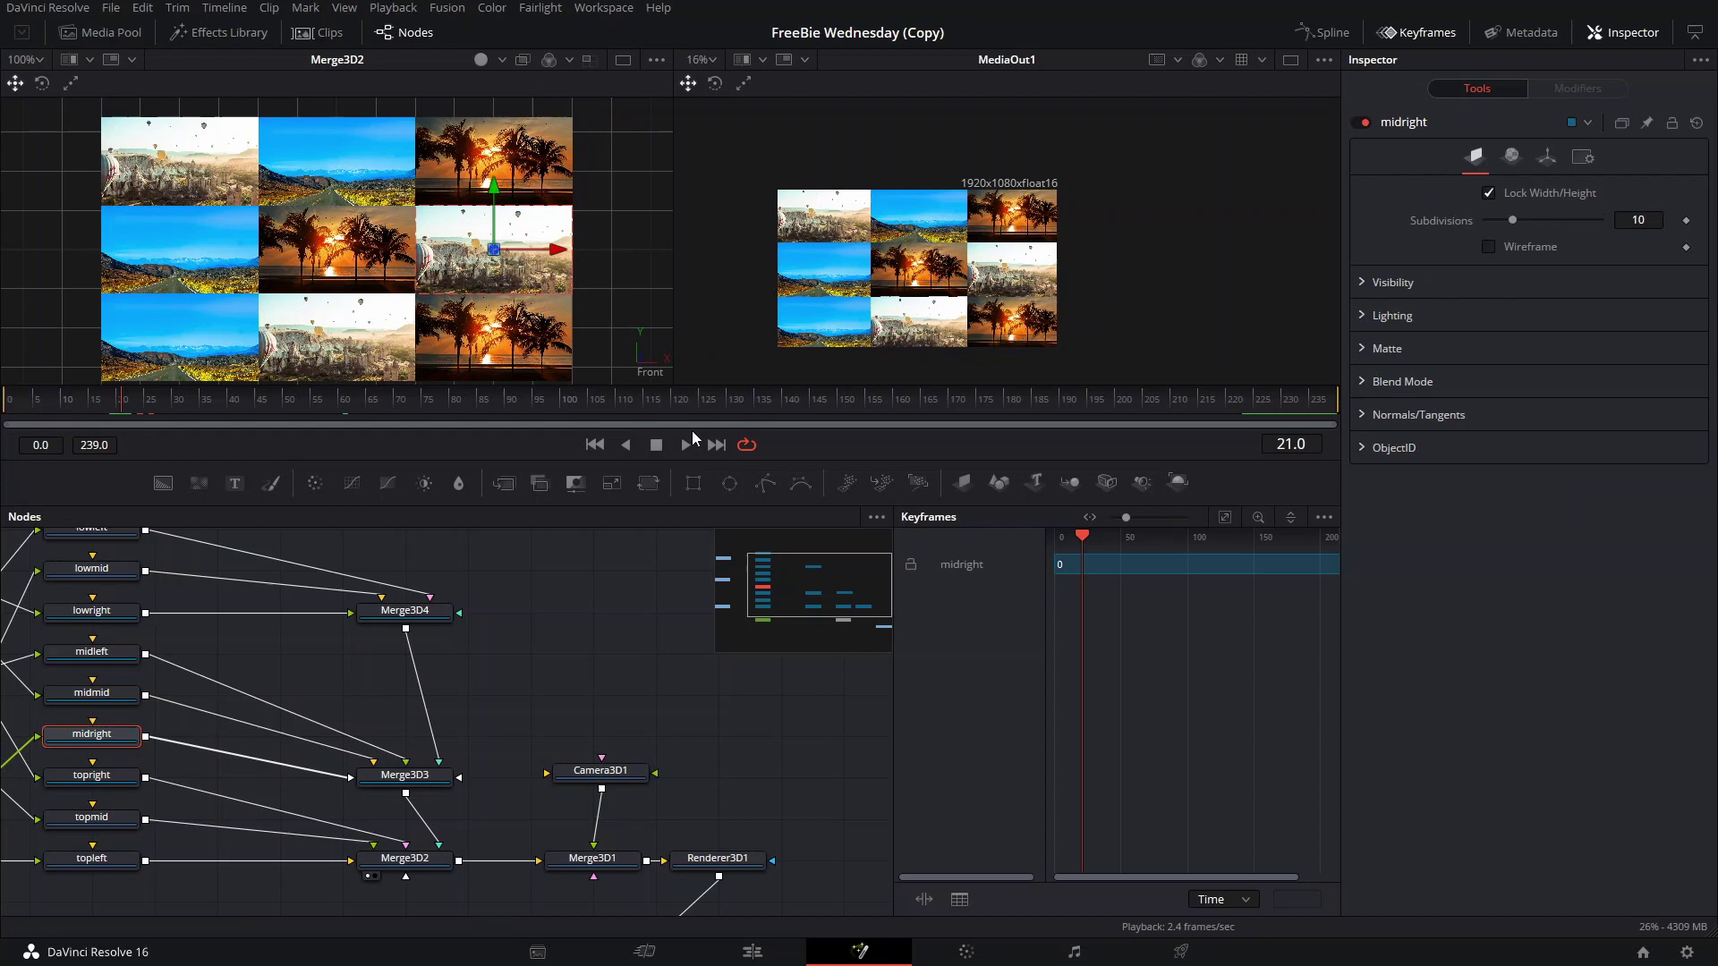
click(599, 772)
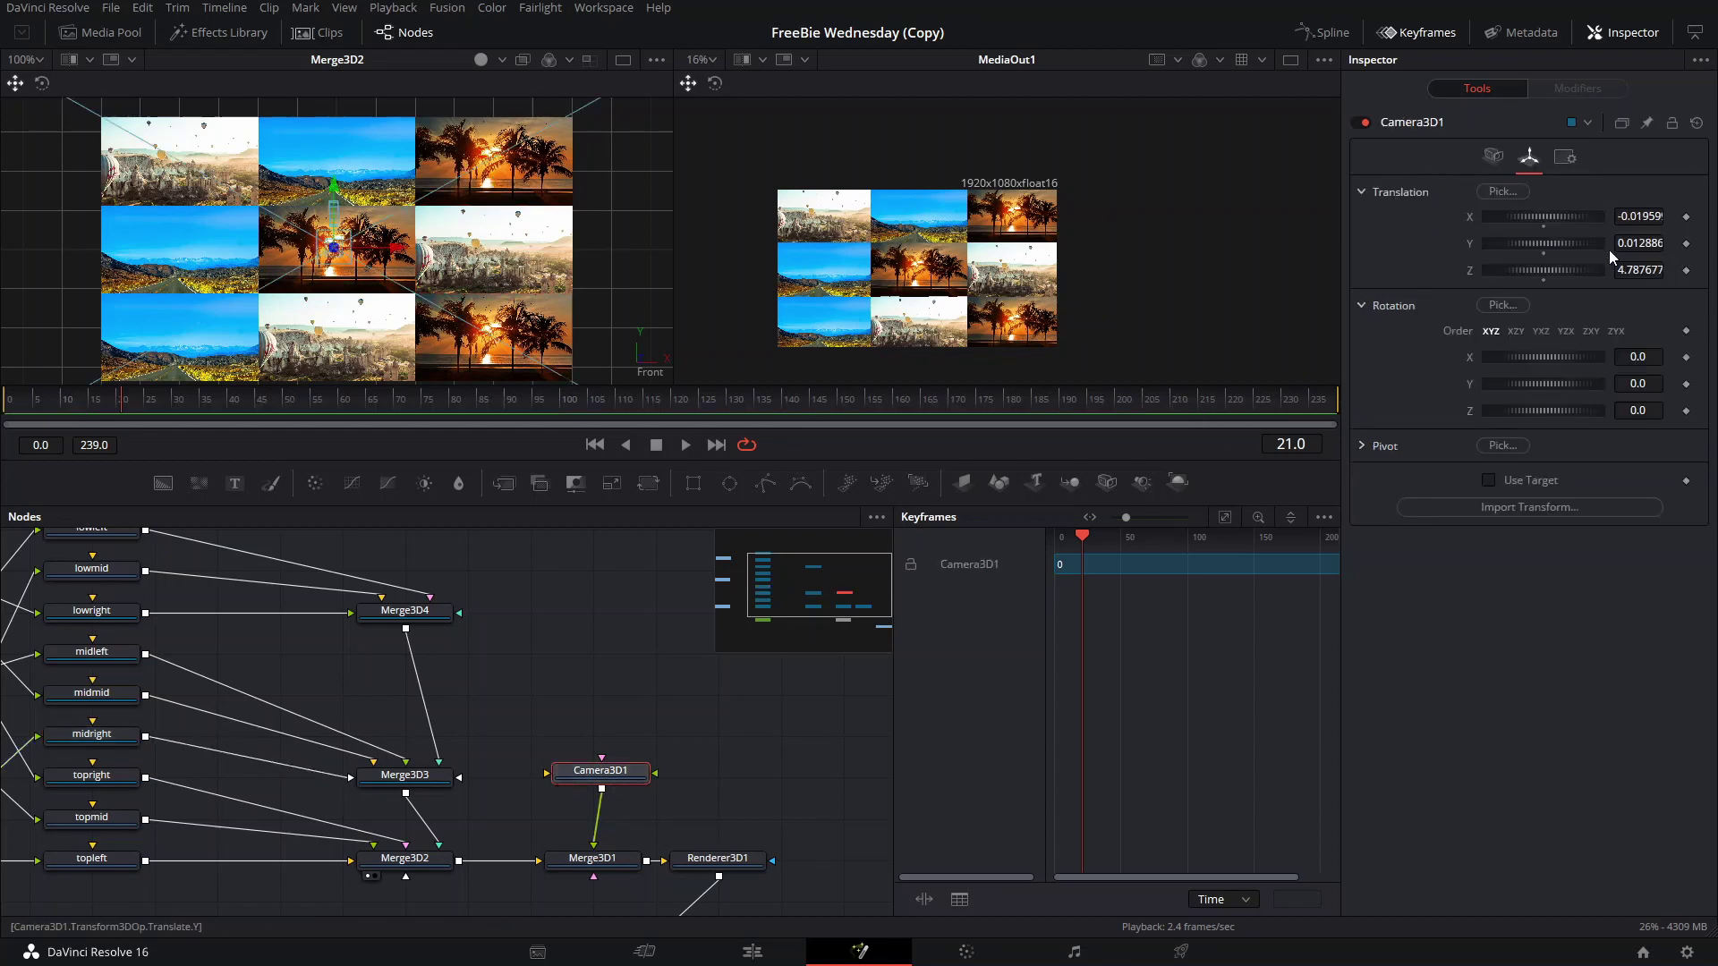
- Frame the middle sunset picture with Camera3D1 at a translation of about X 0.0001, Y 0.001186 and Z 1.651677
drag(1641, 272, 1600, 270)
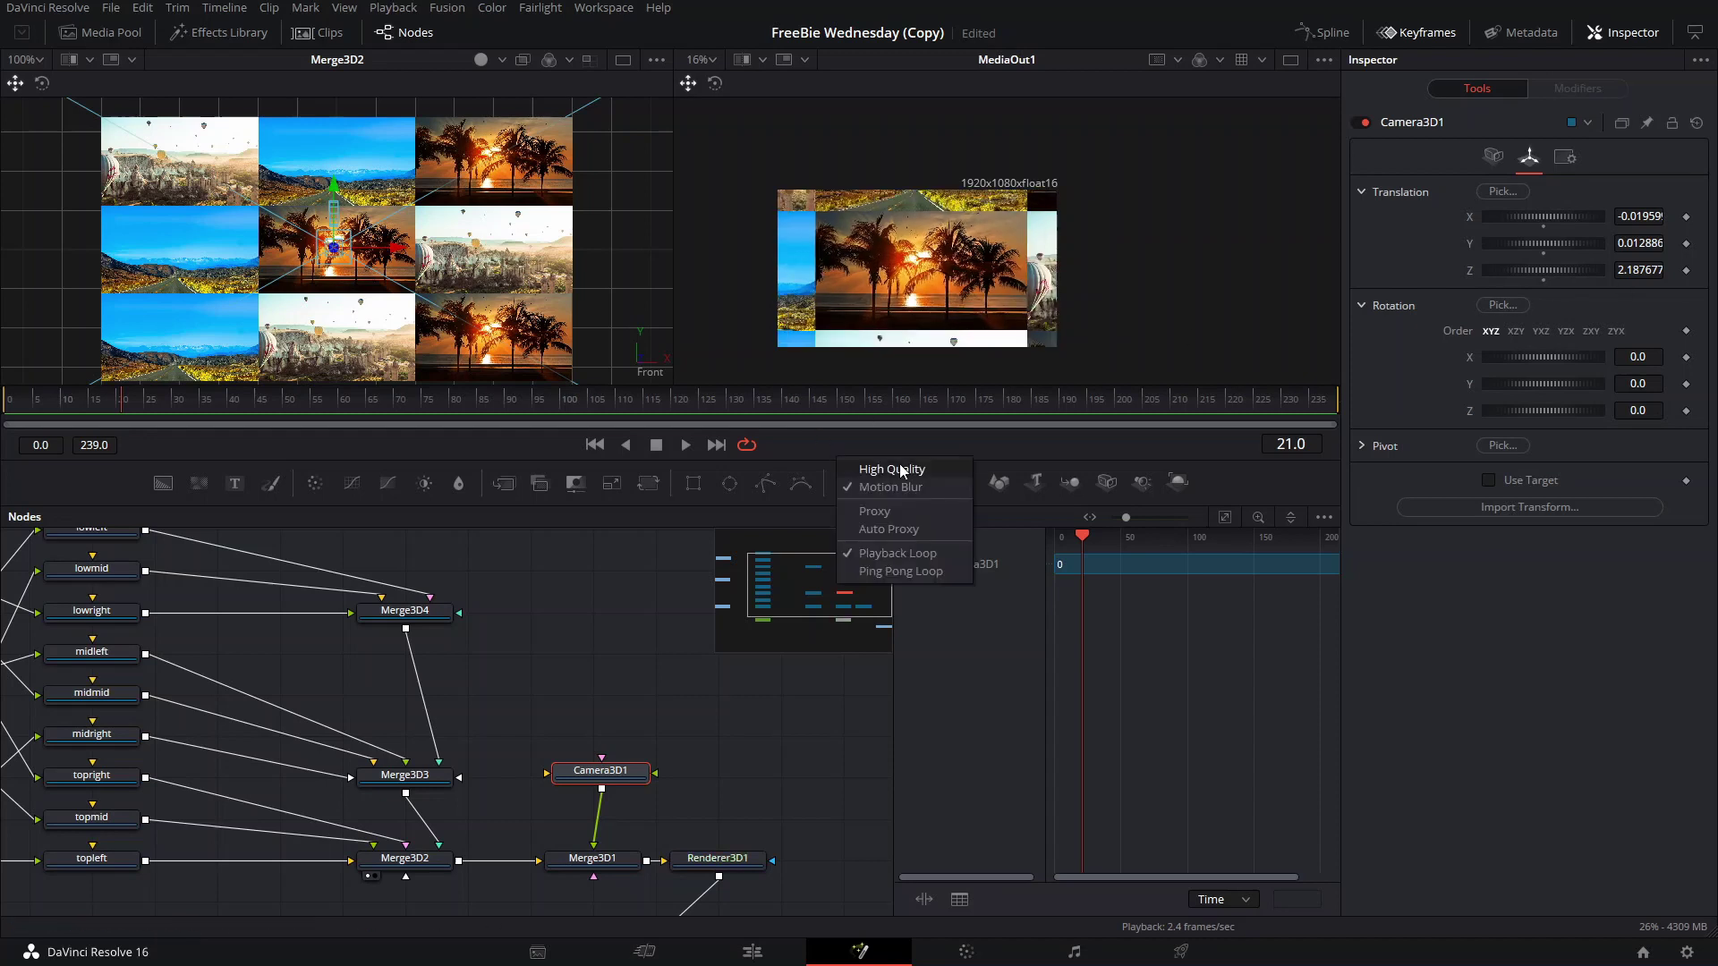
drag(1600, 269, 1587, 269)
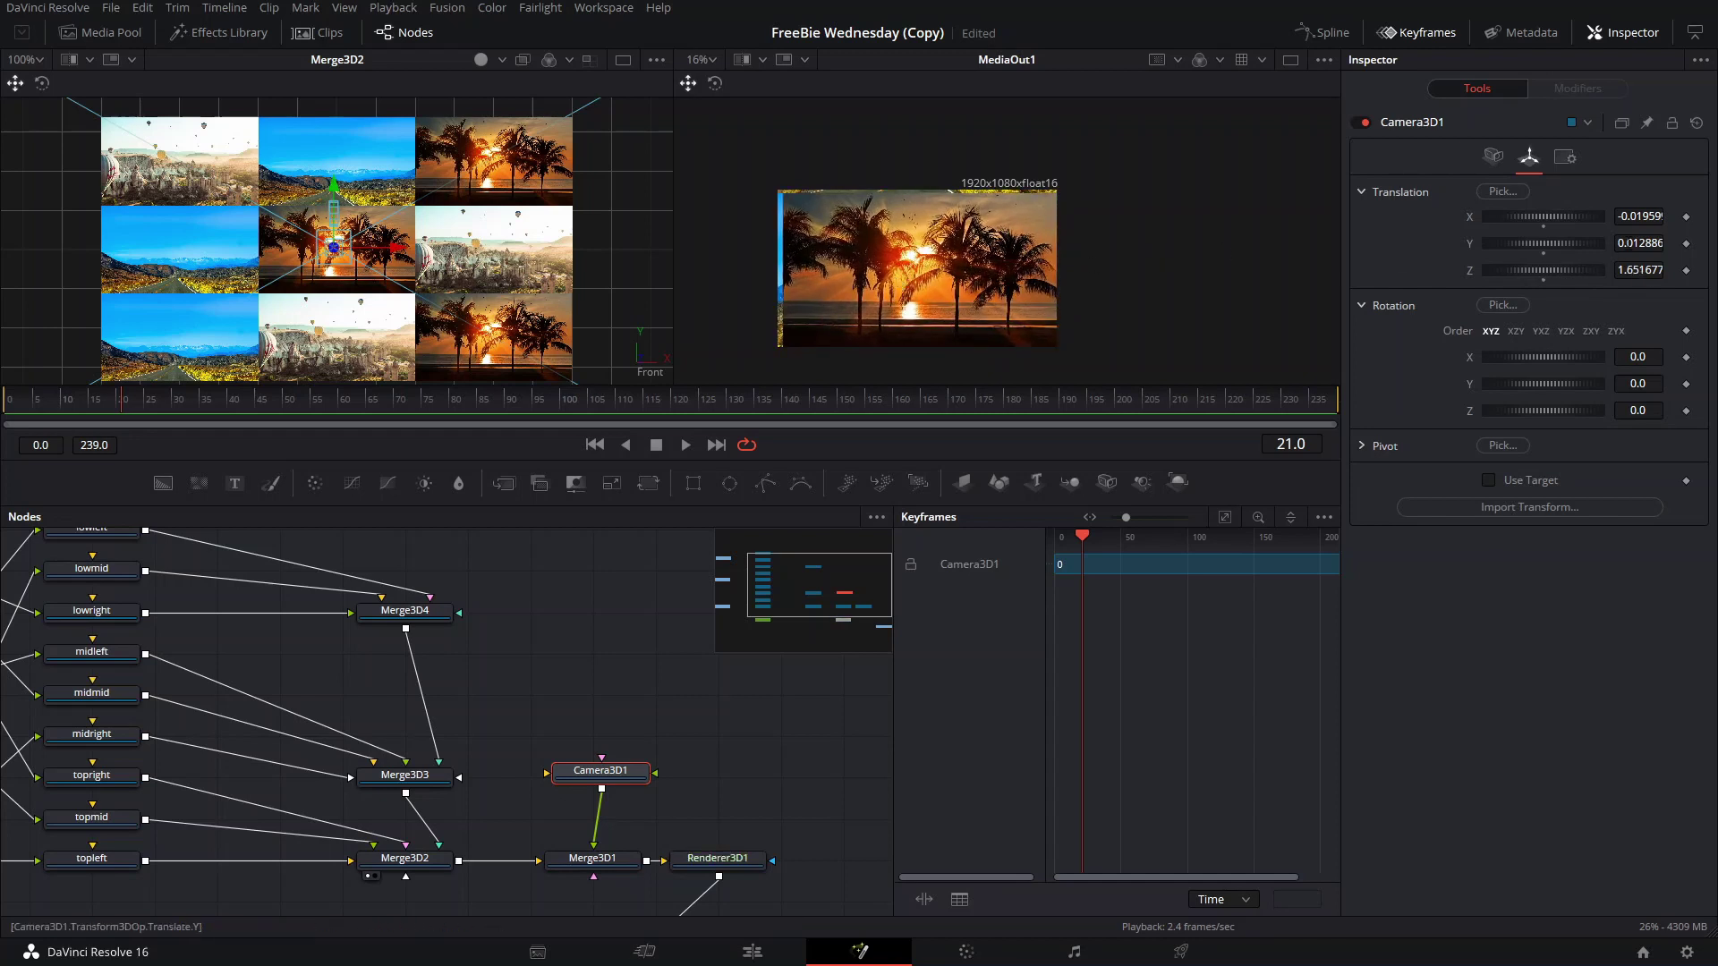
drag(1542, 243, 1537, 243)
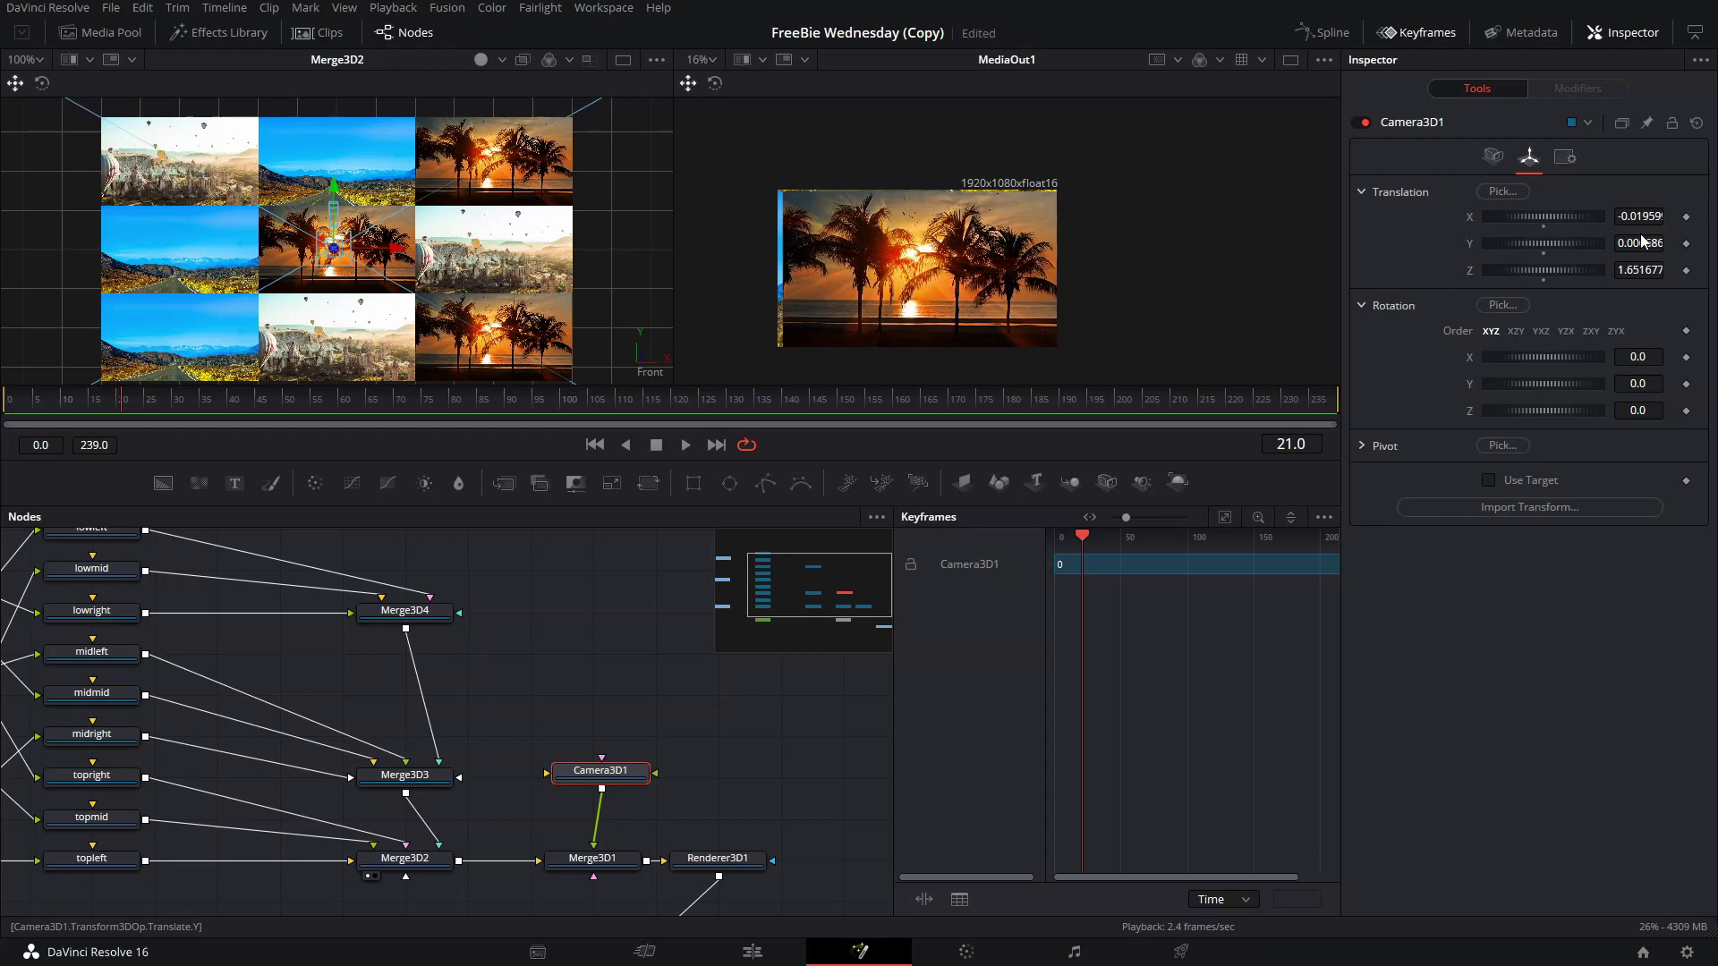
drag(1647, 216, 1655, 215)
drag(1658, 242, 1651, 244)
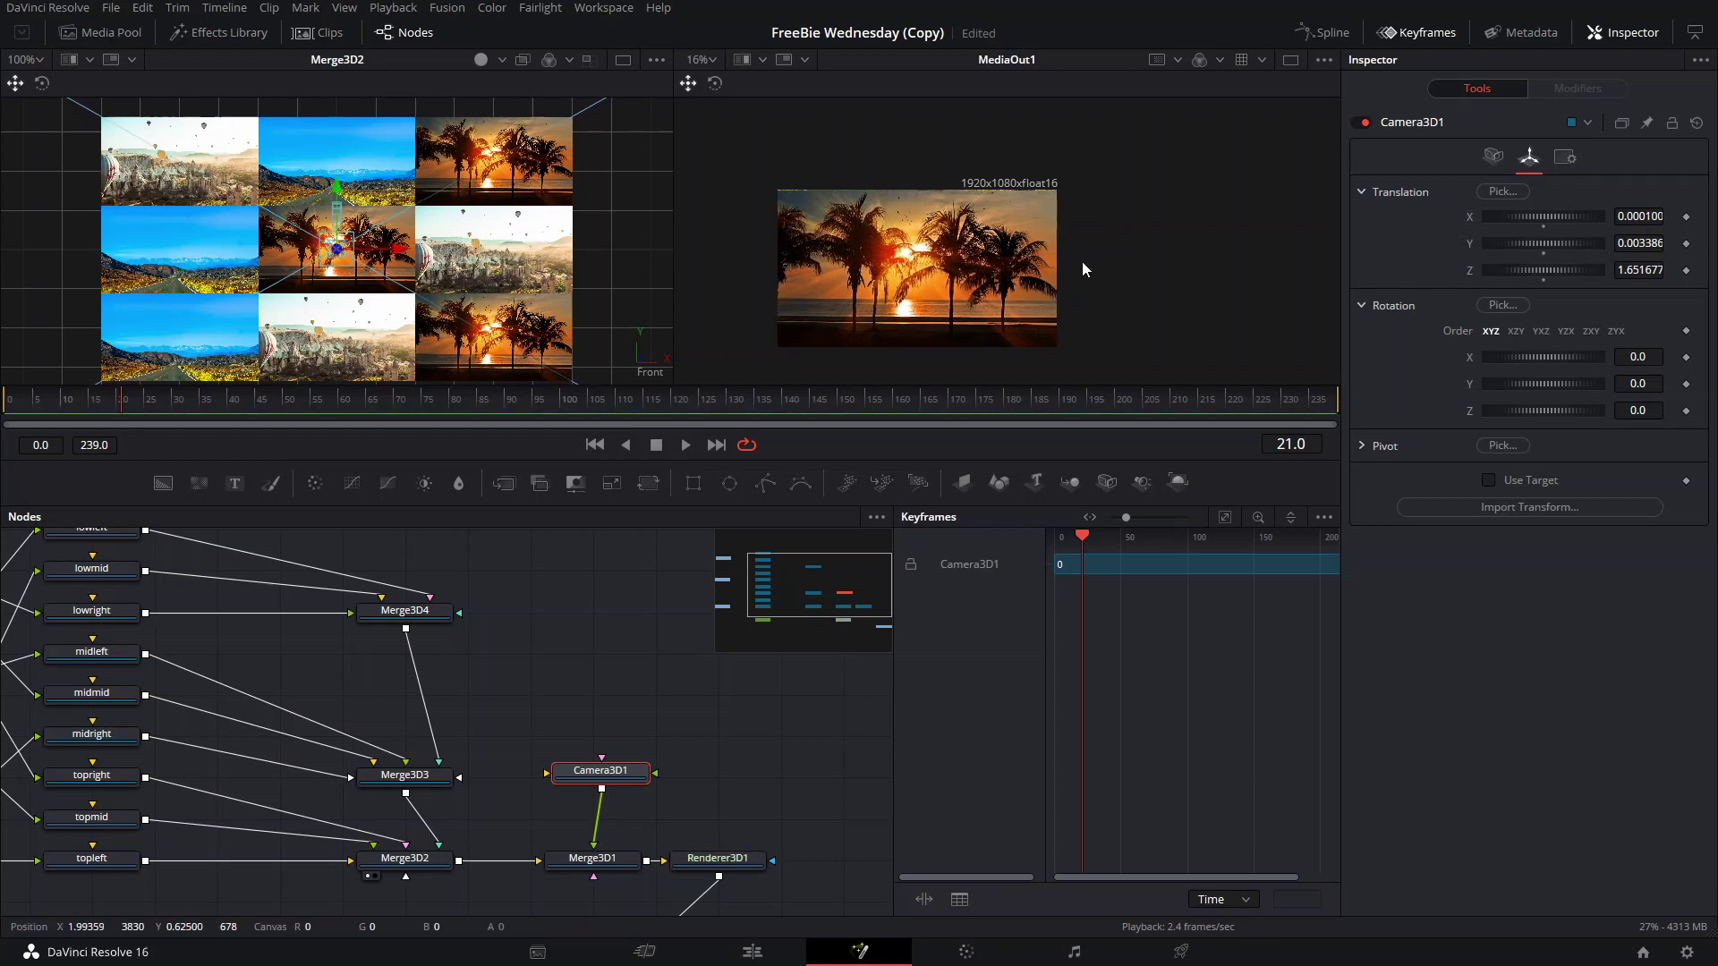
drag(1648, 240, 1629, 240)
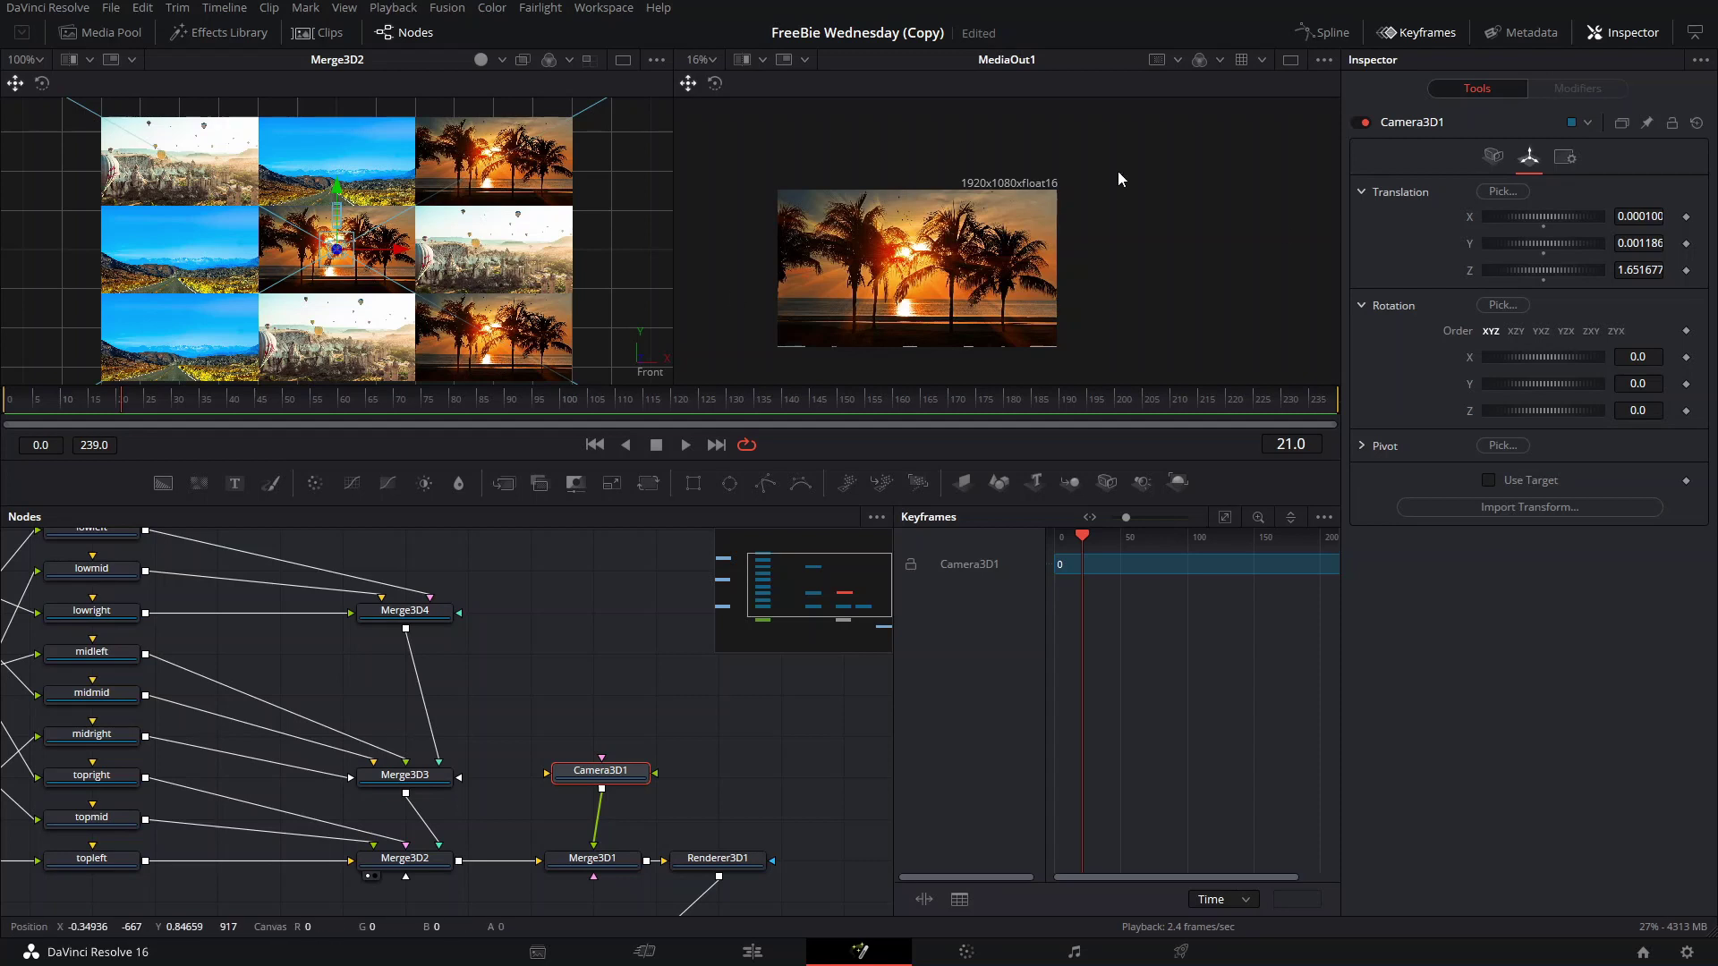
- Animate Camera3D1's Translate group at frame 21 and pull the camera back to Z 4.41 at frame 32
right_click(1401, 223)
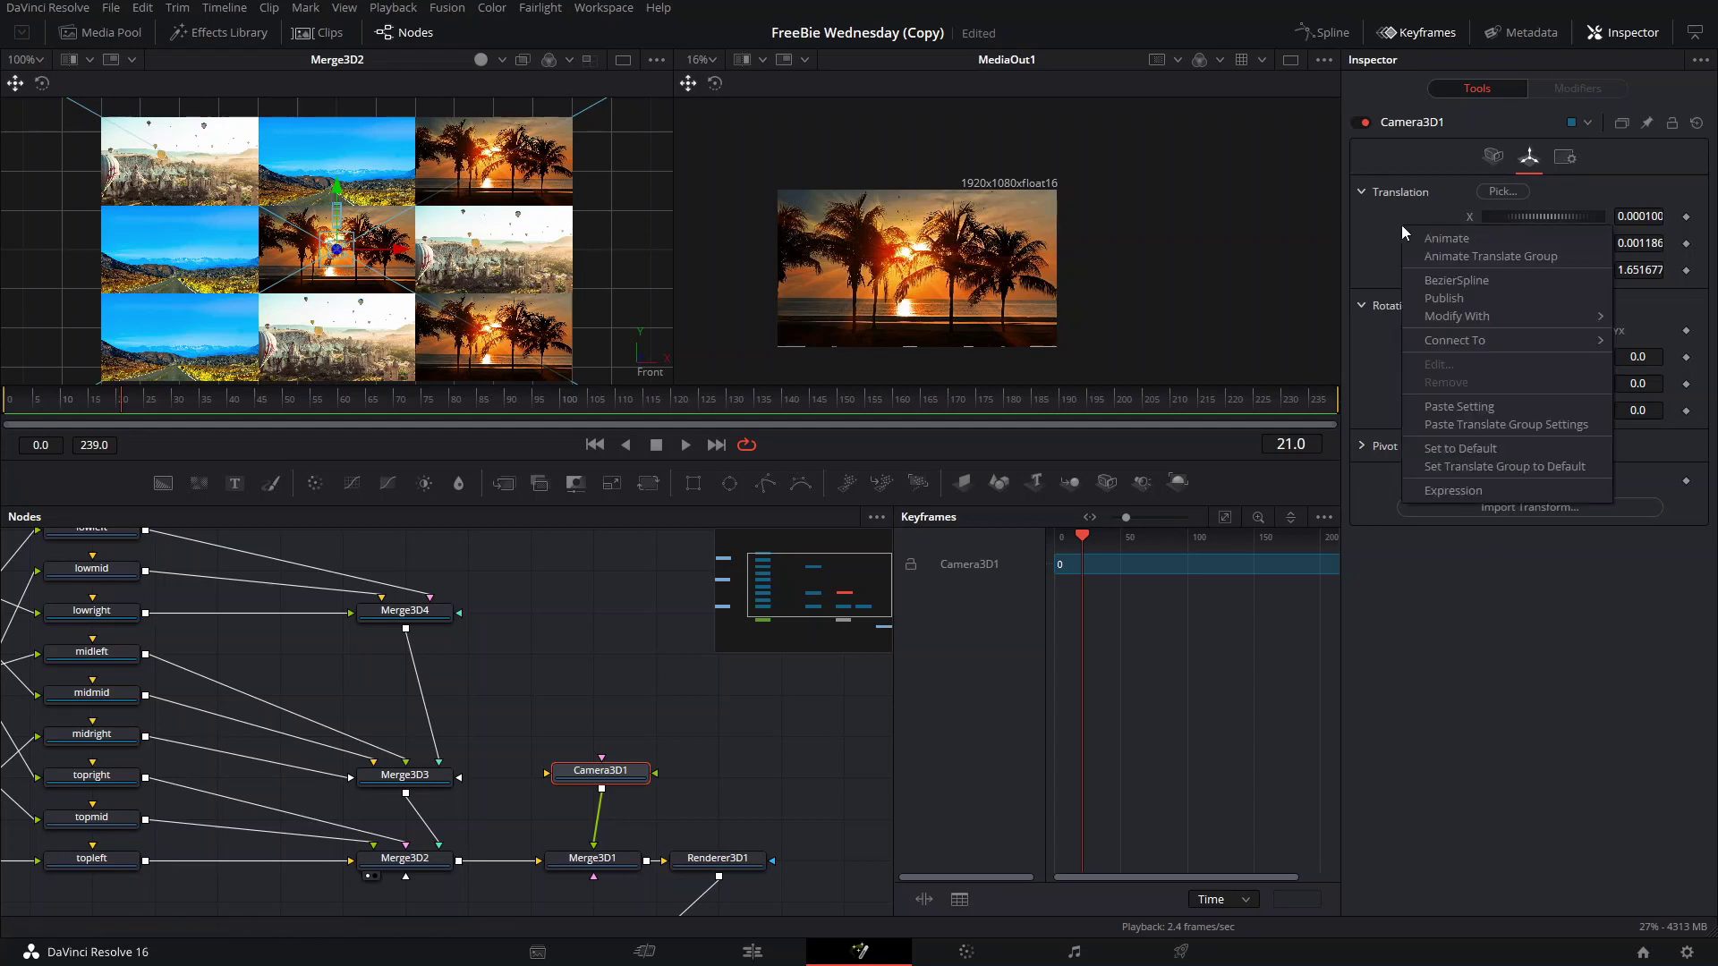
click(1485, 256)
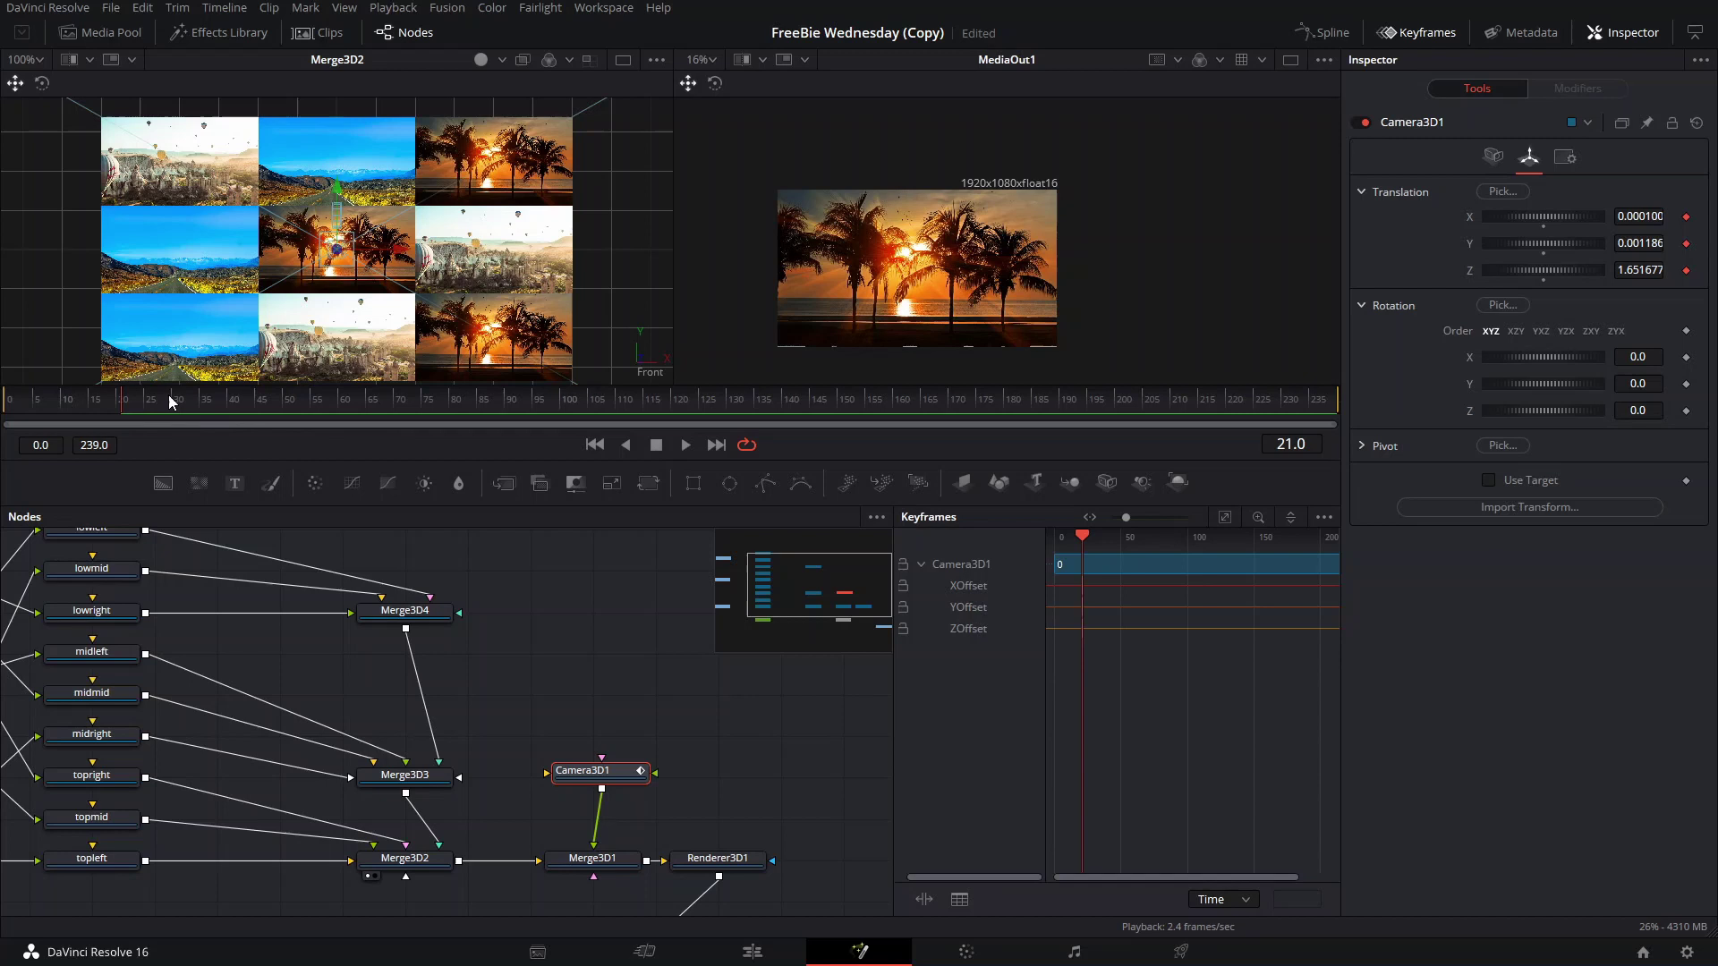
drag(170, 402, 190, 405)
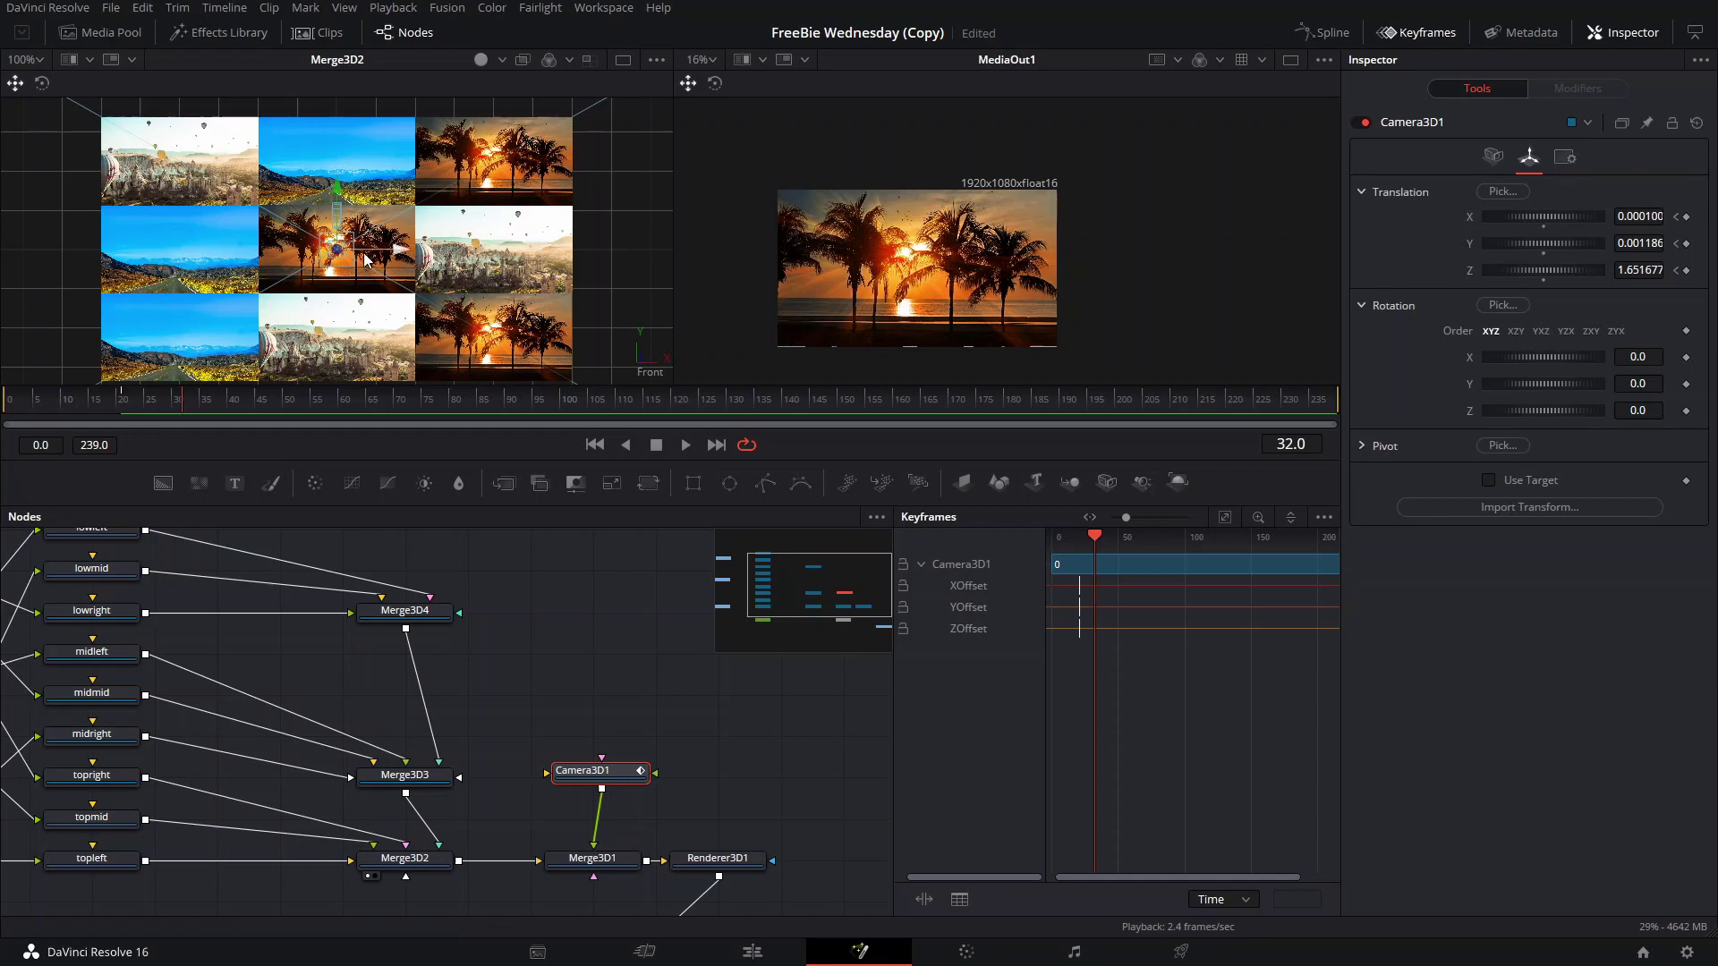
mouse_move(1539, 274)
mouse_down()
mouse_move(1514, 281)
mouse_move(1559, 277)
mouse_up()
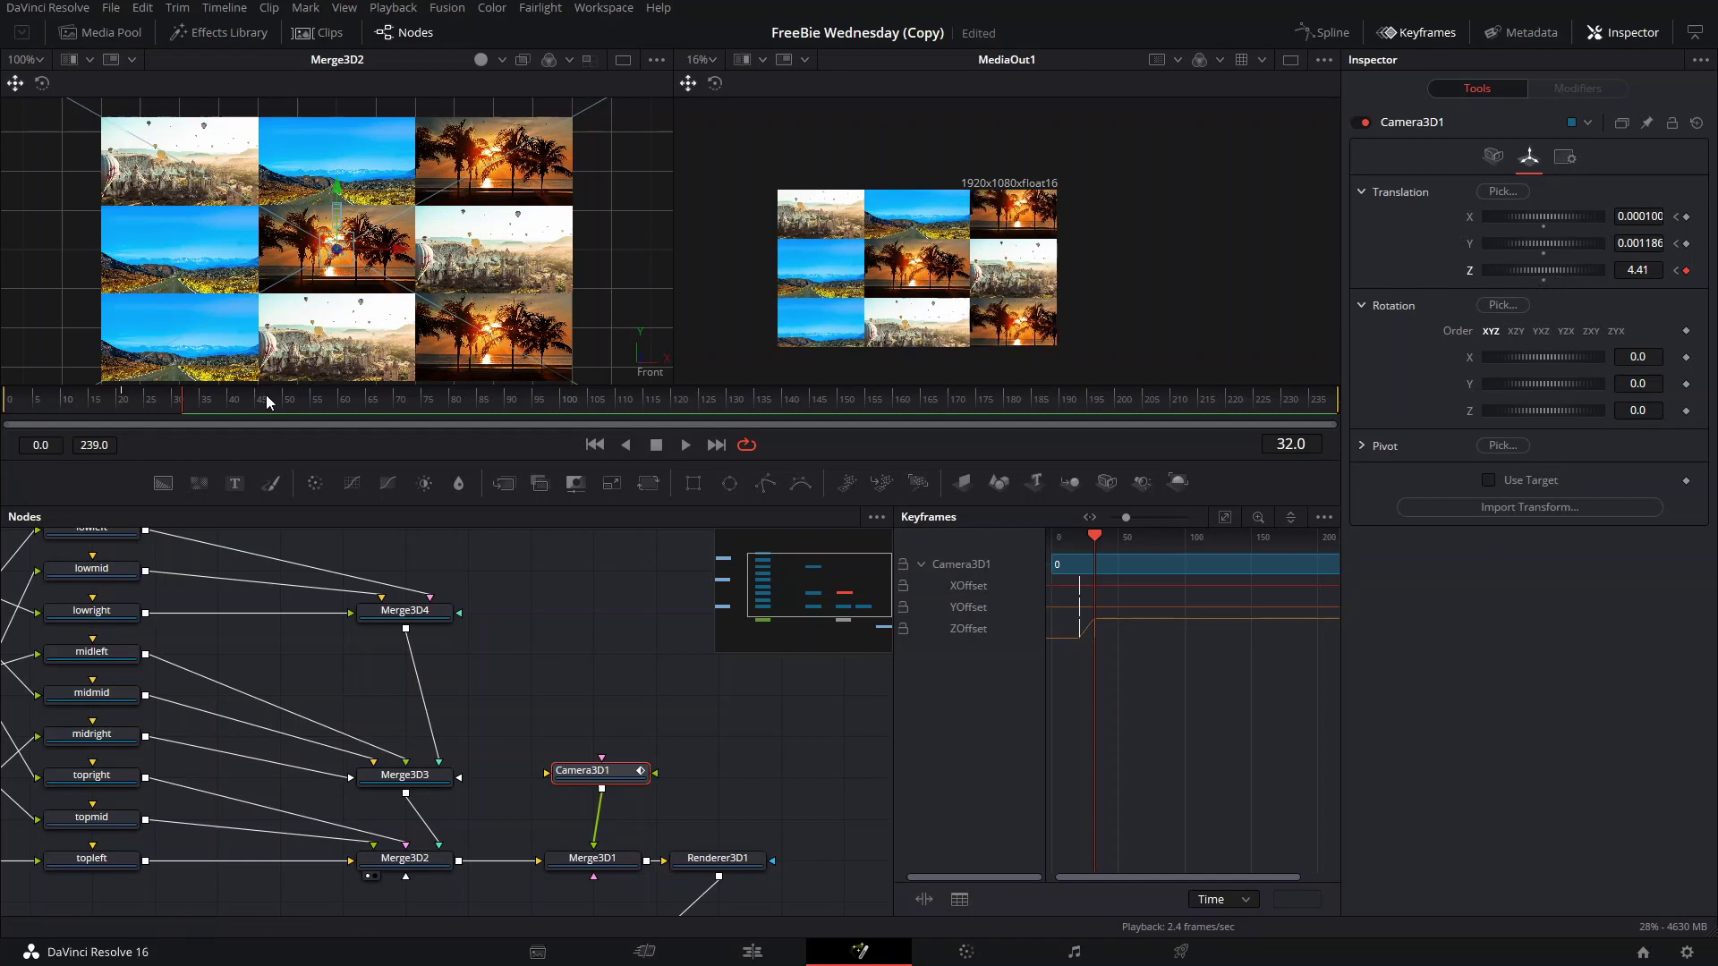
- Return to Camera3D1's frame 21 key and copy its Z translation value
drag(269, 402, 261, 399)
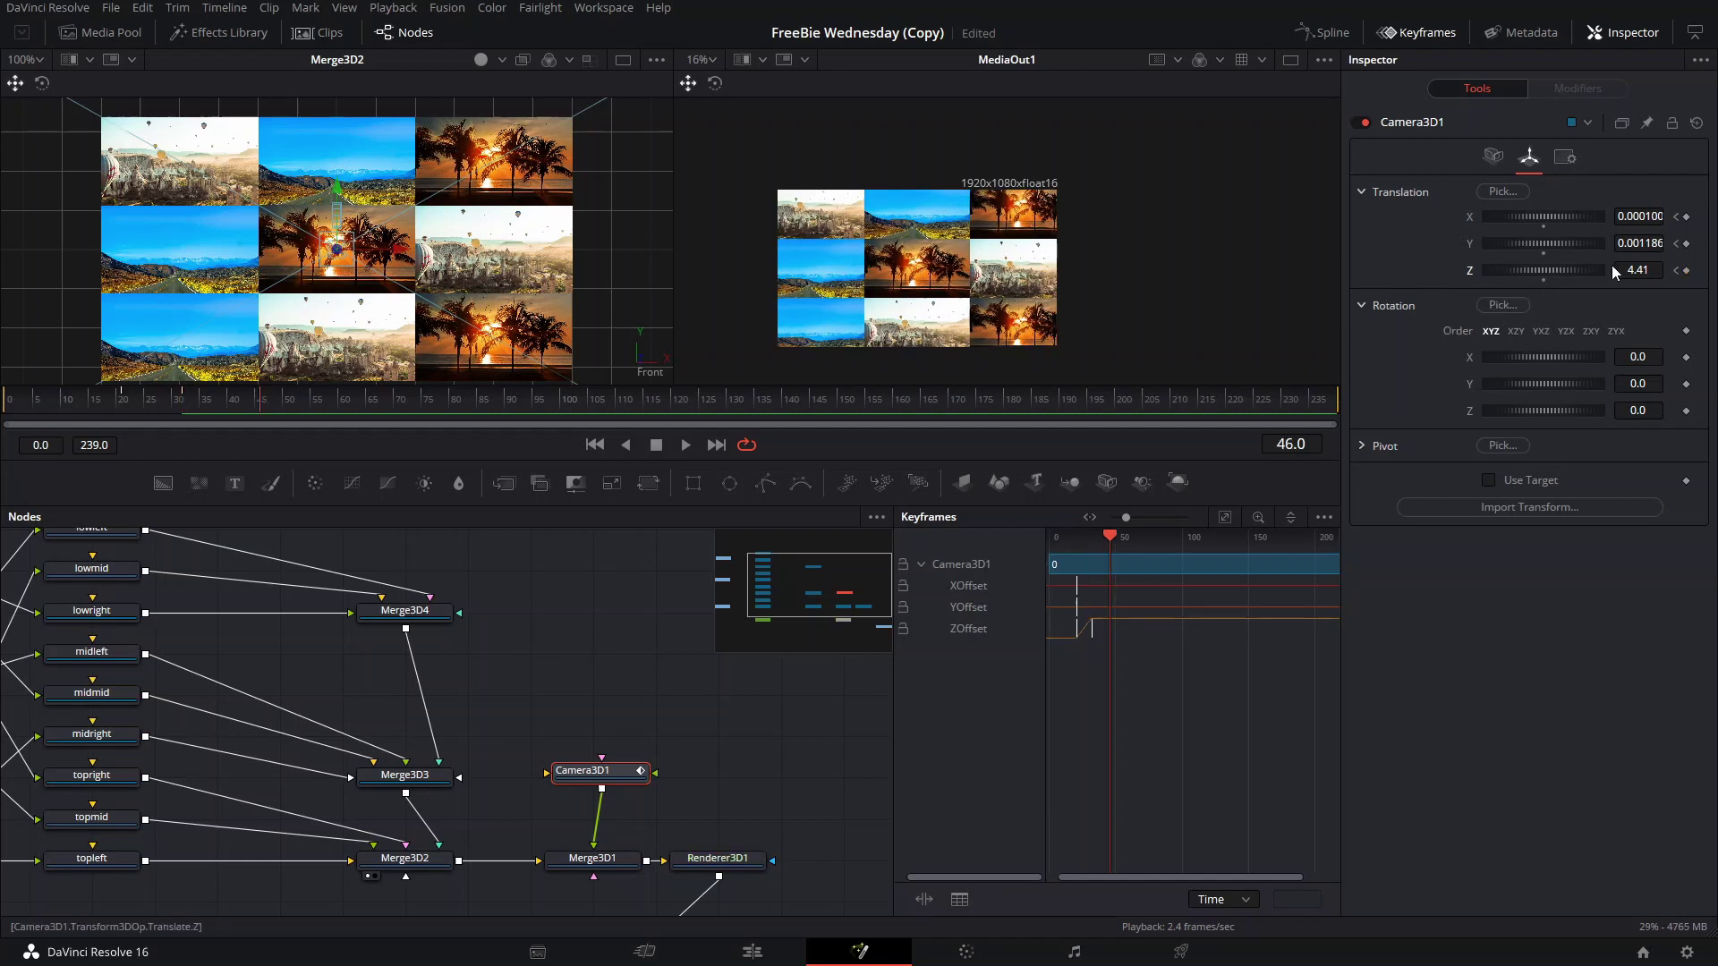
click(1676, 270)
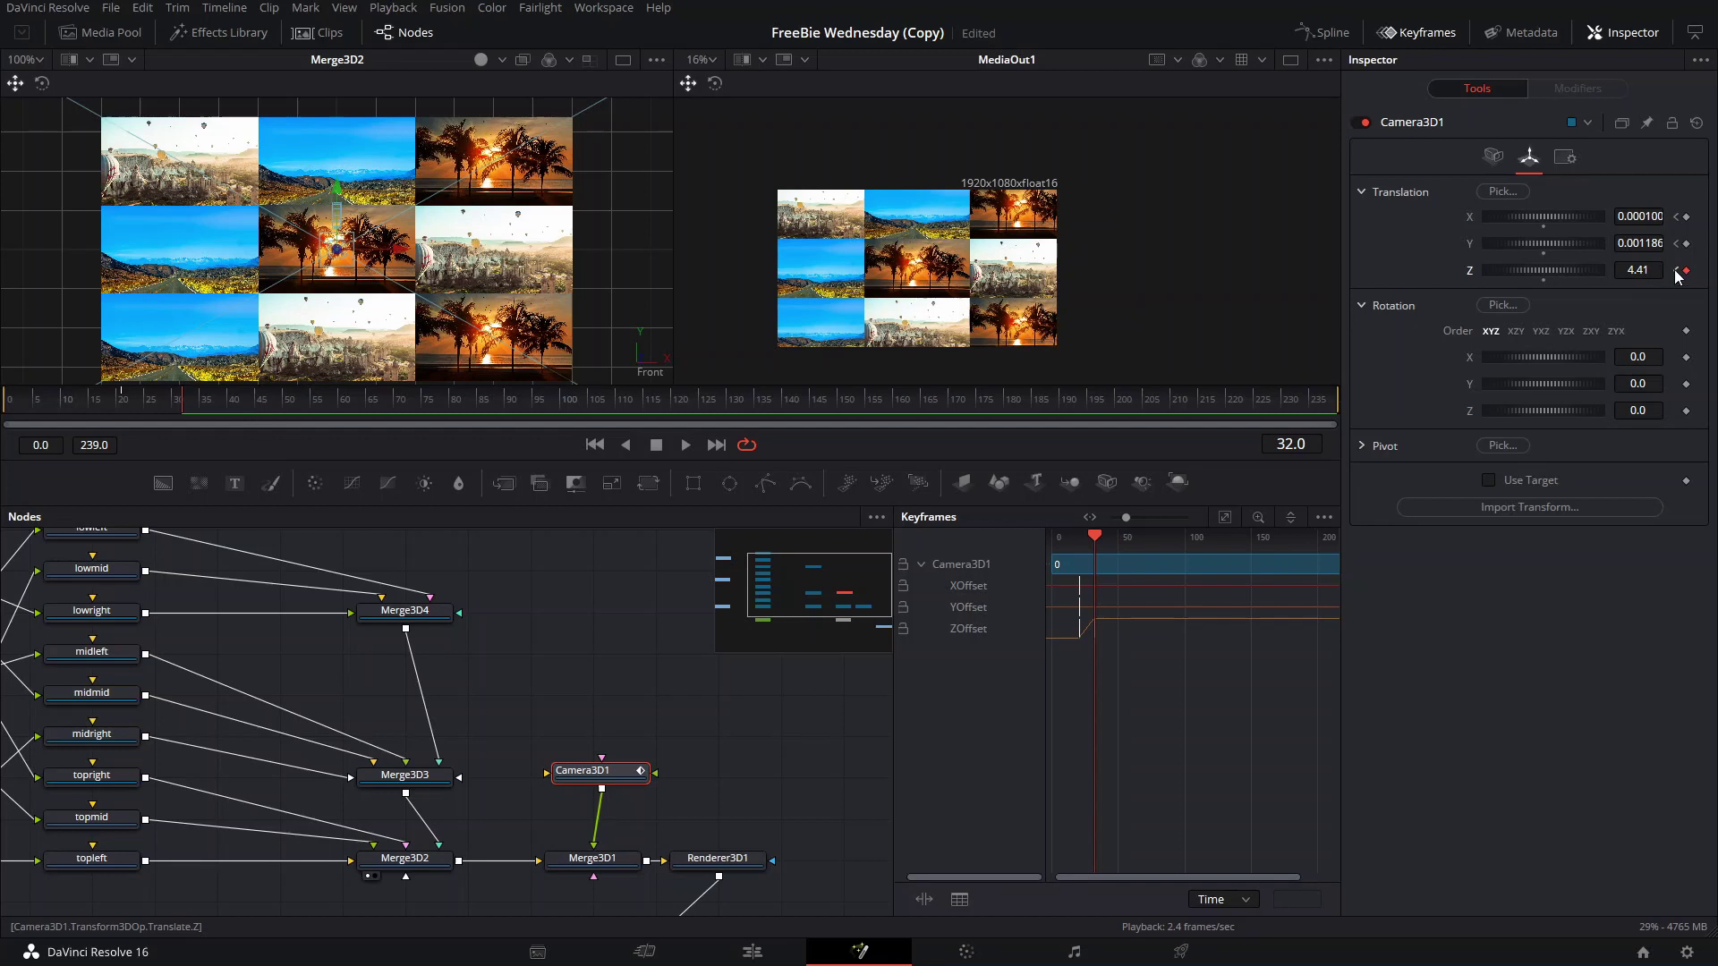
click(1676, 270)
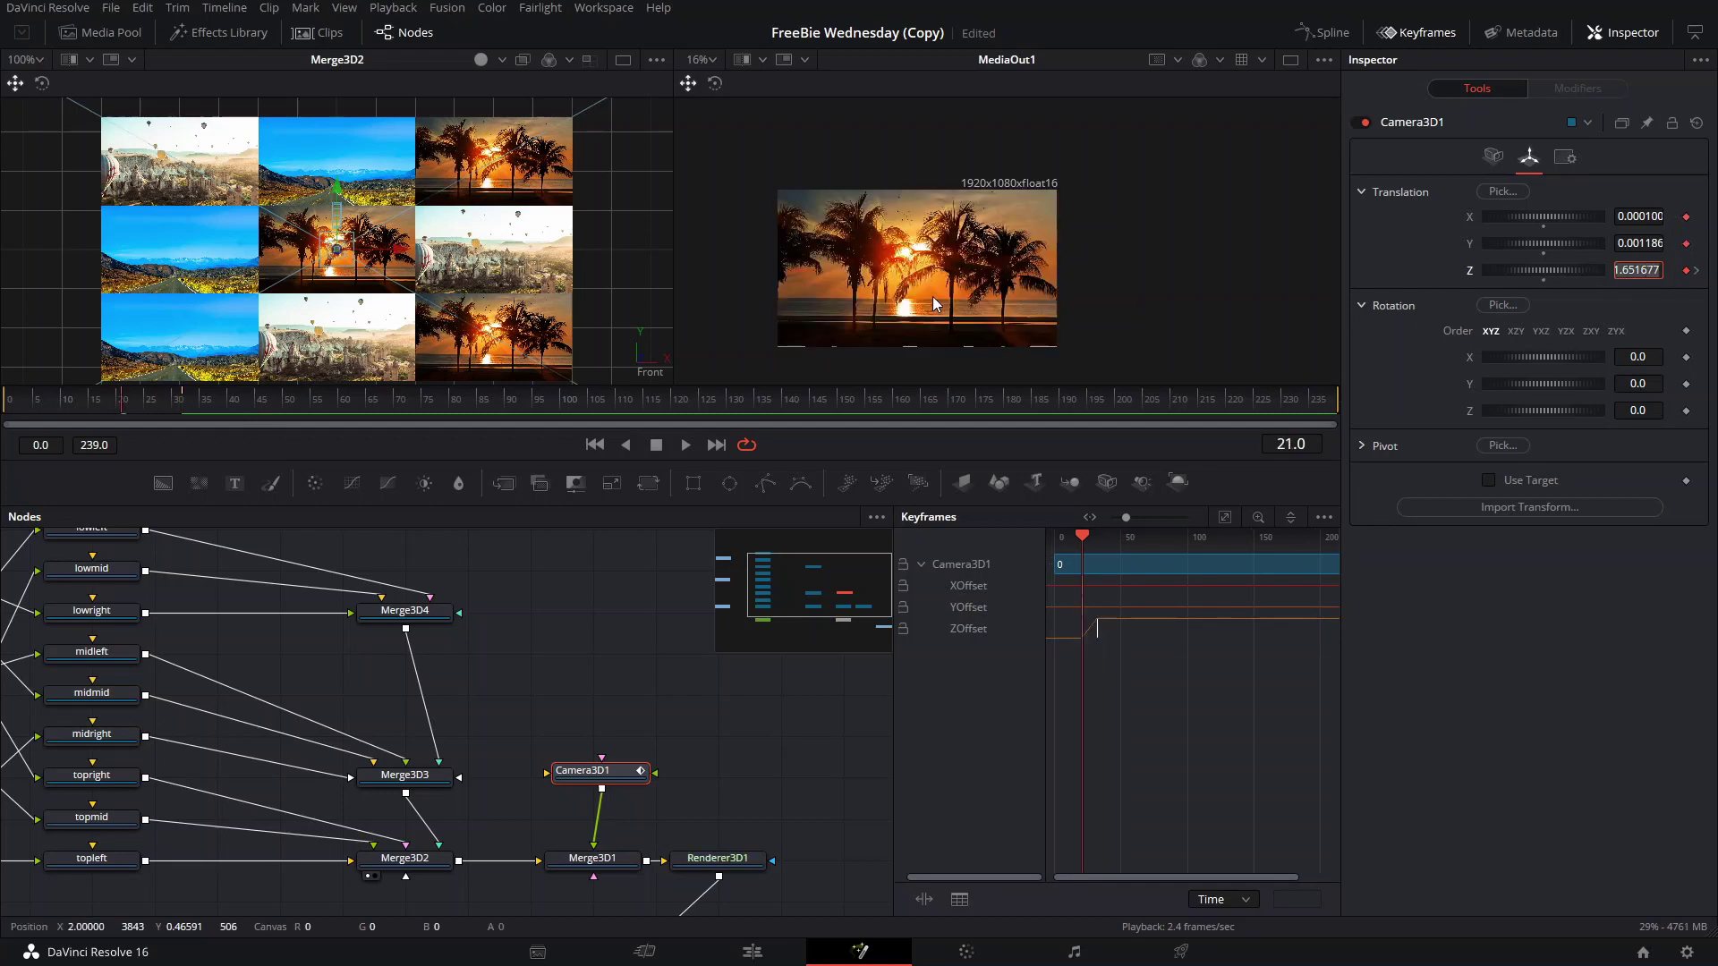
text(4.41)
drag(213, 408, 292, 409)
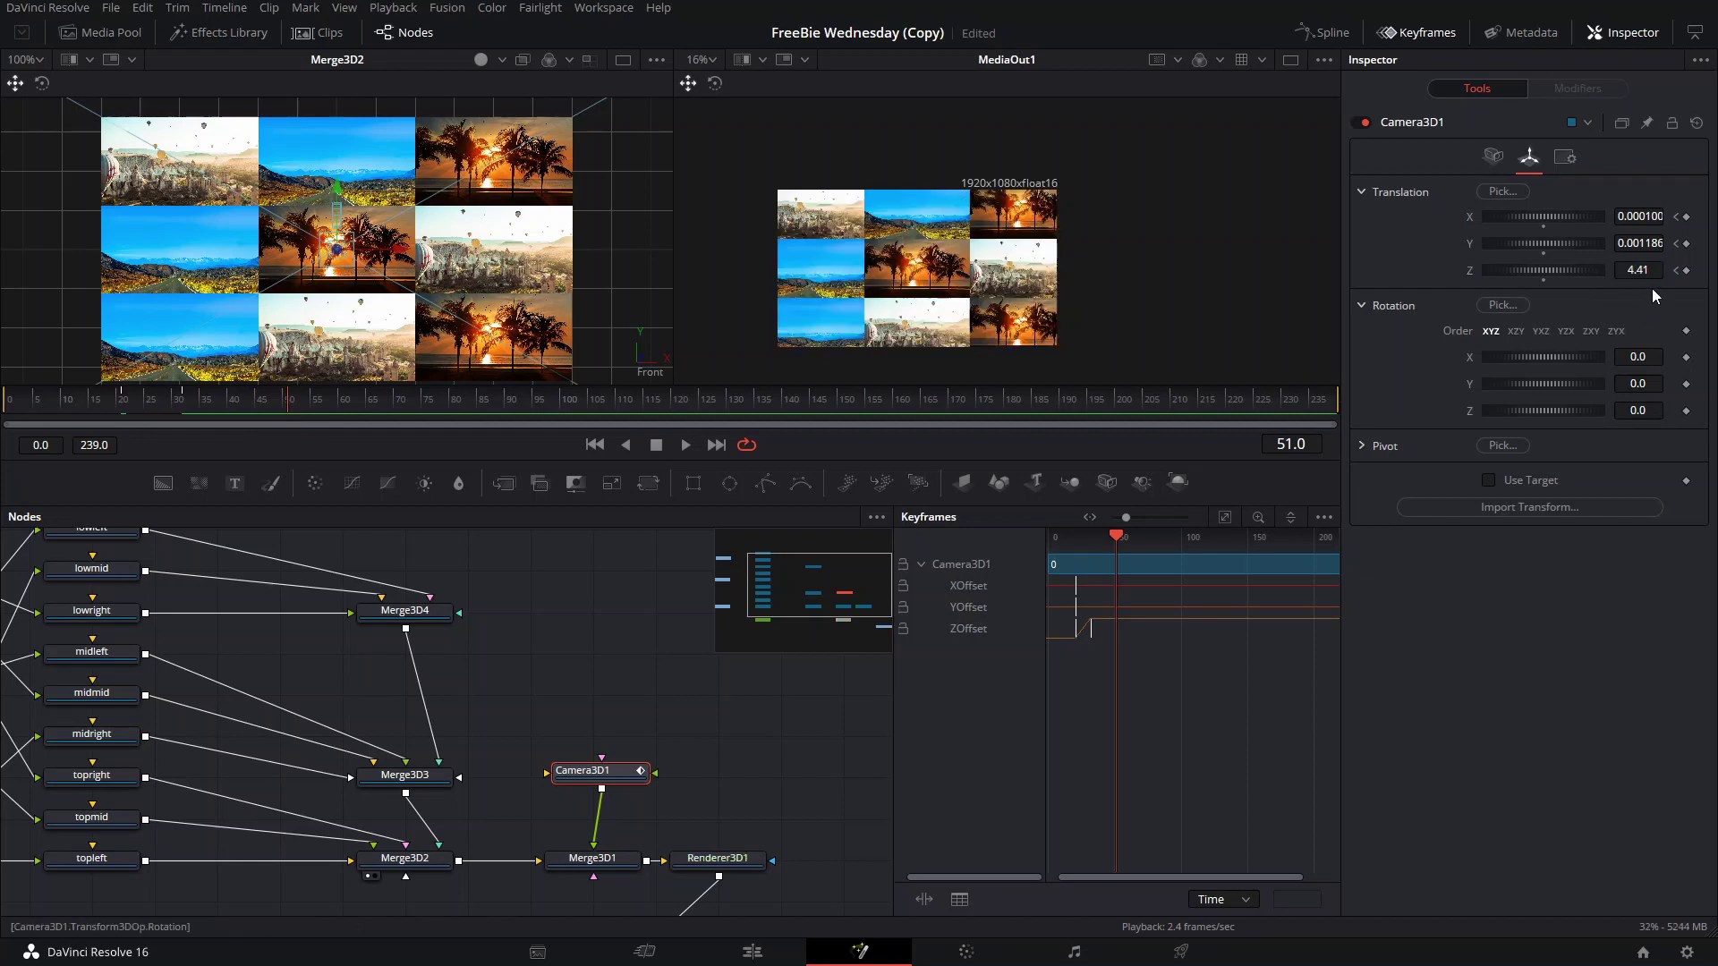
key(Return)
- Add X and Y translation keys to Camera3D1 at frame 32 and scrub through the pull-back from frame 23
click(189, 401)
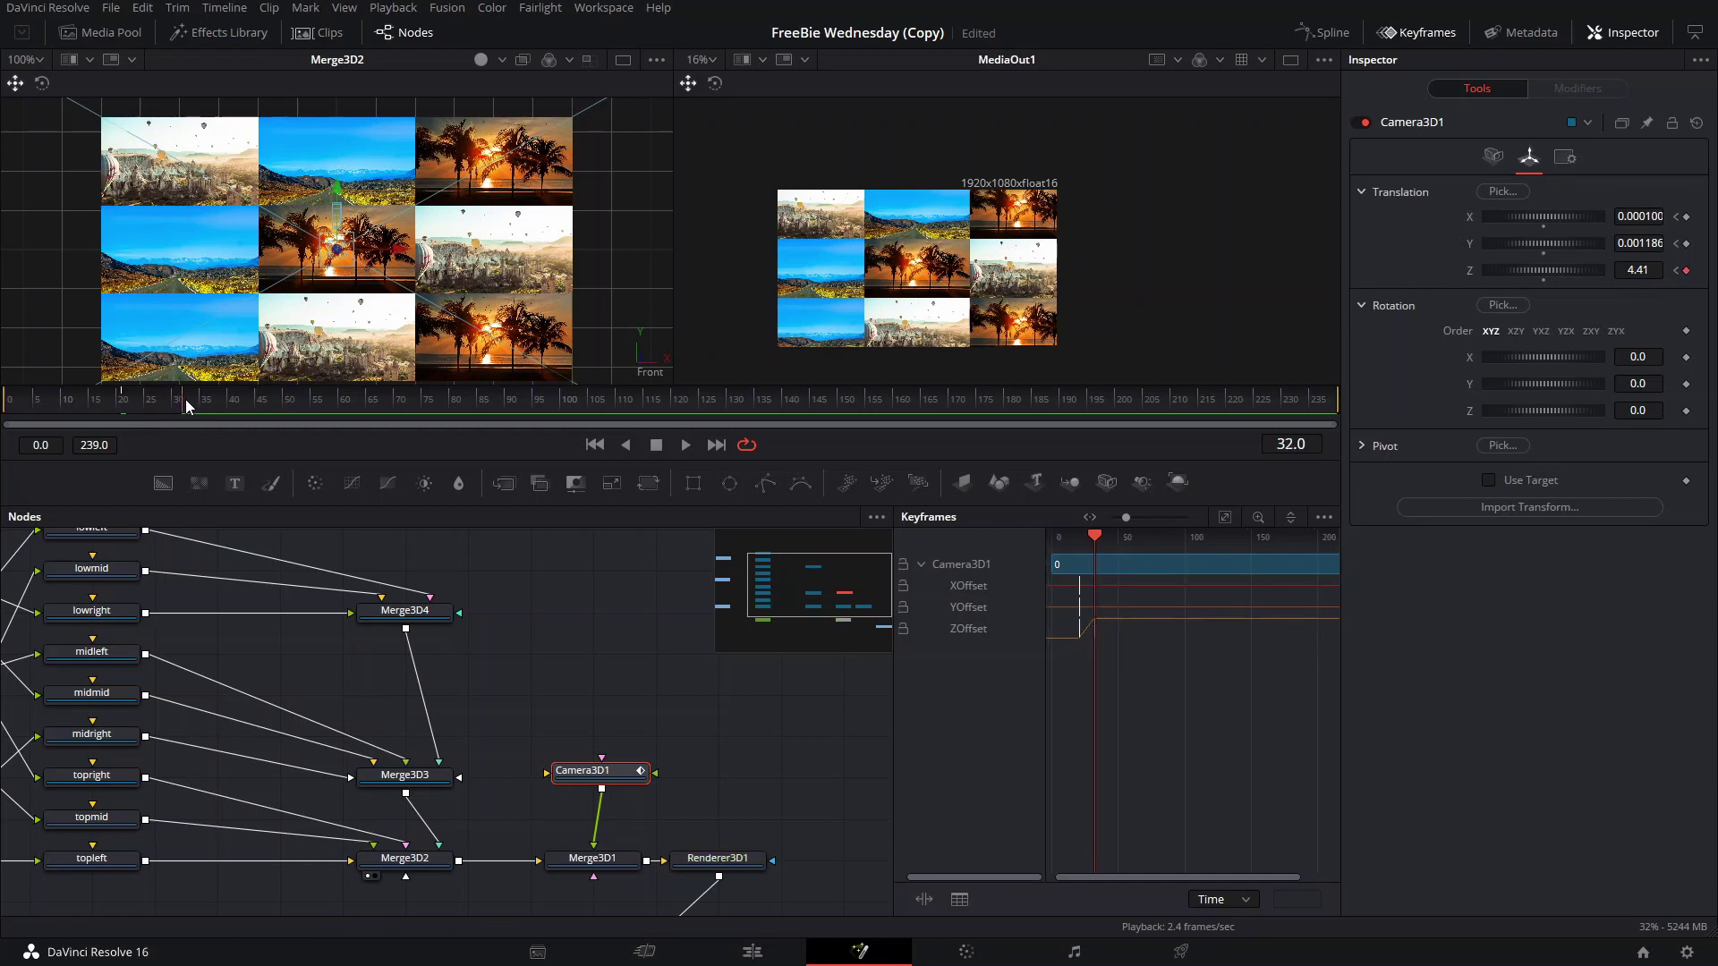
right_click(1403, 234)
click(1467, 237)
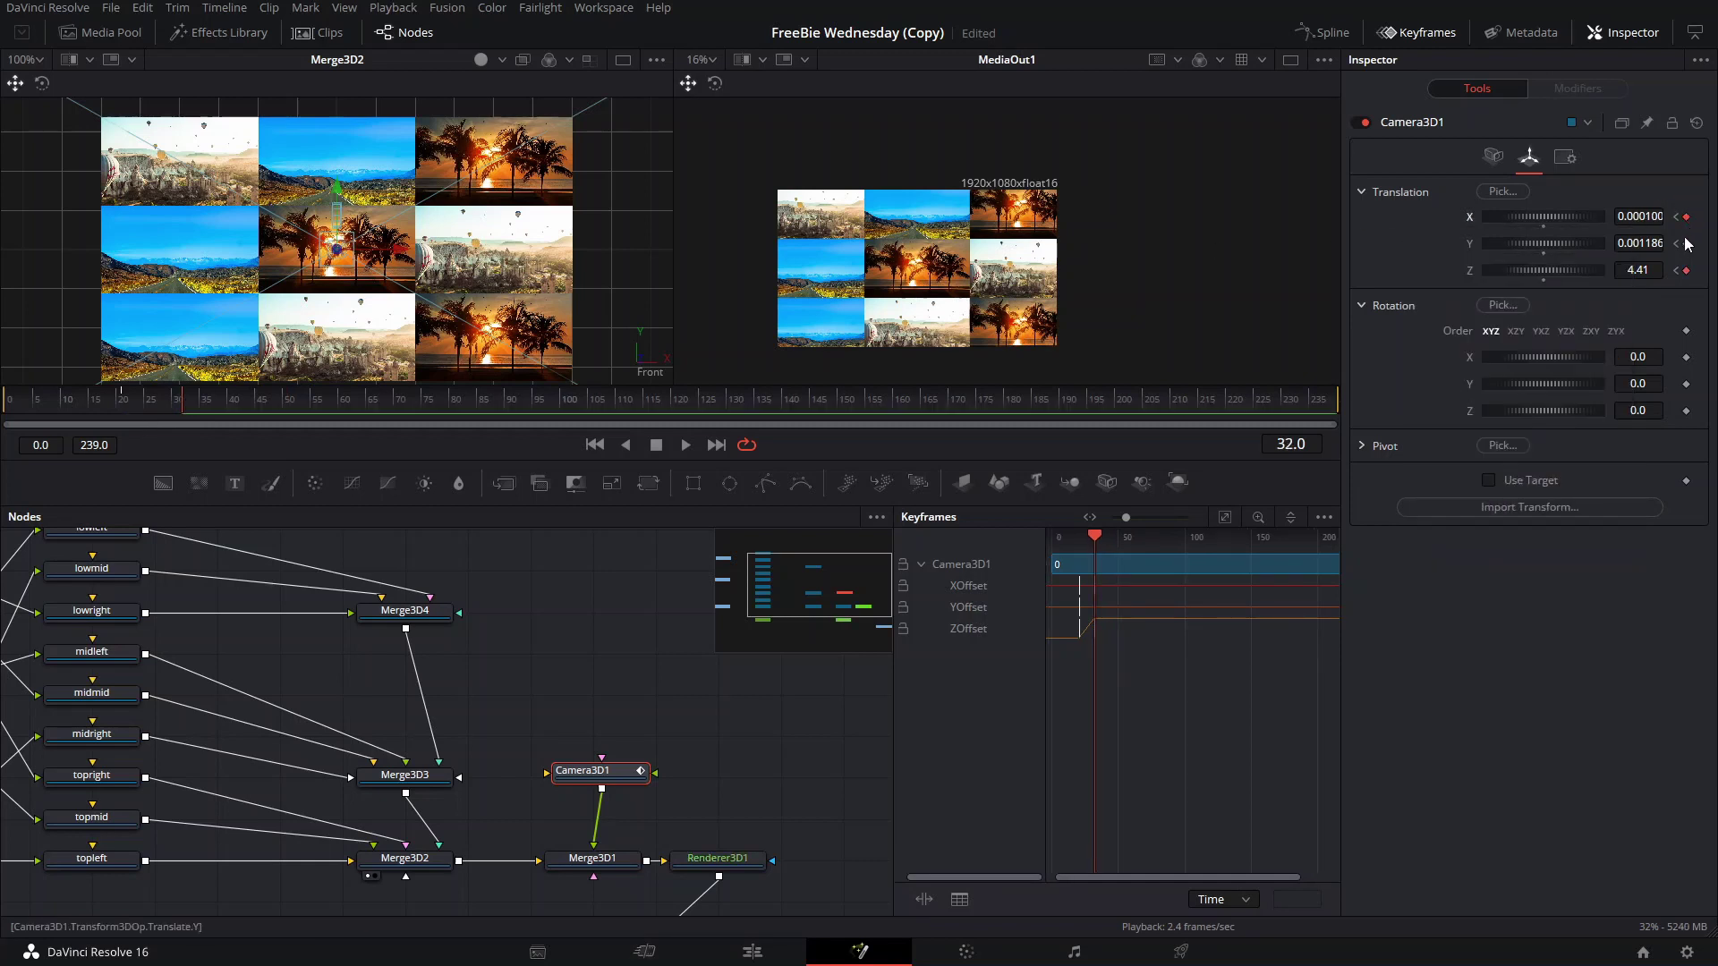
click(1685, 243)
click(134, 408)
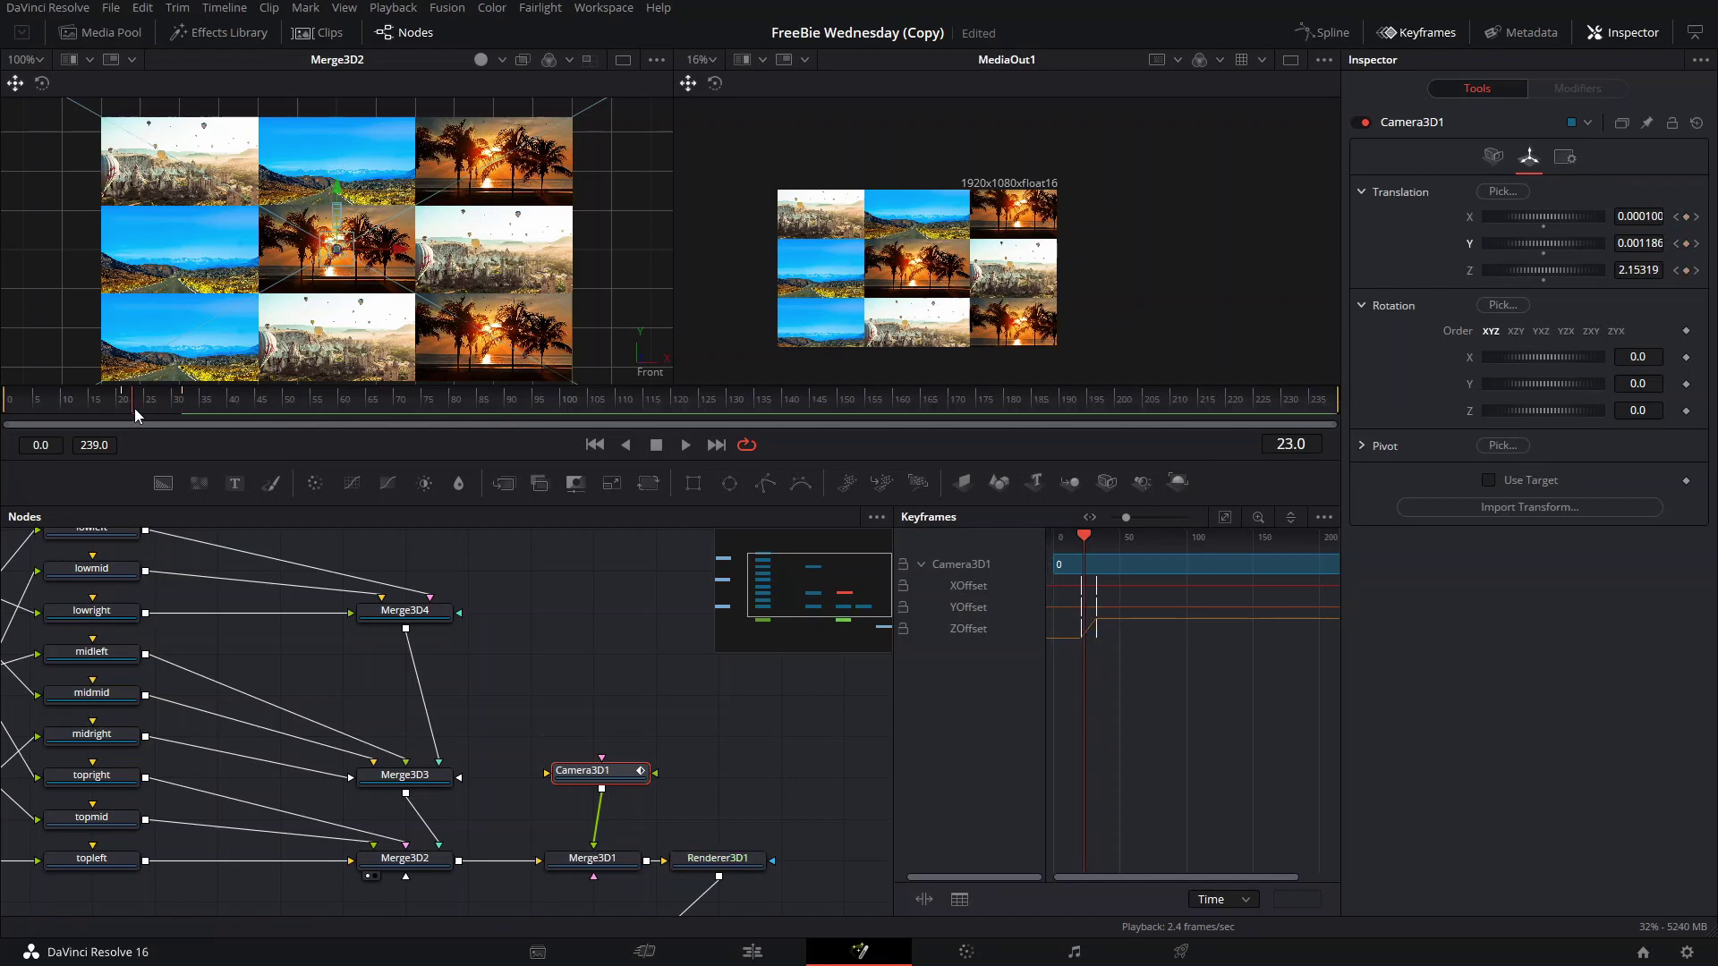
drag(134, 408, 186, 410)
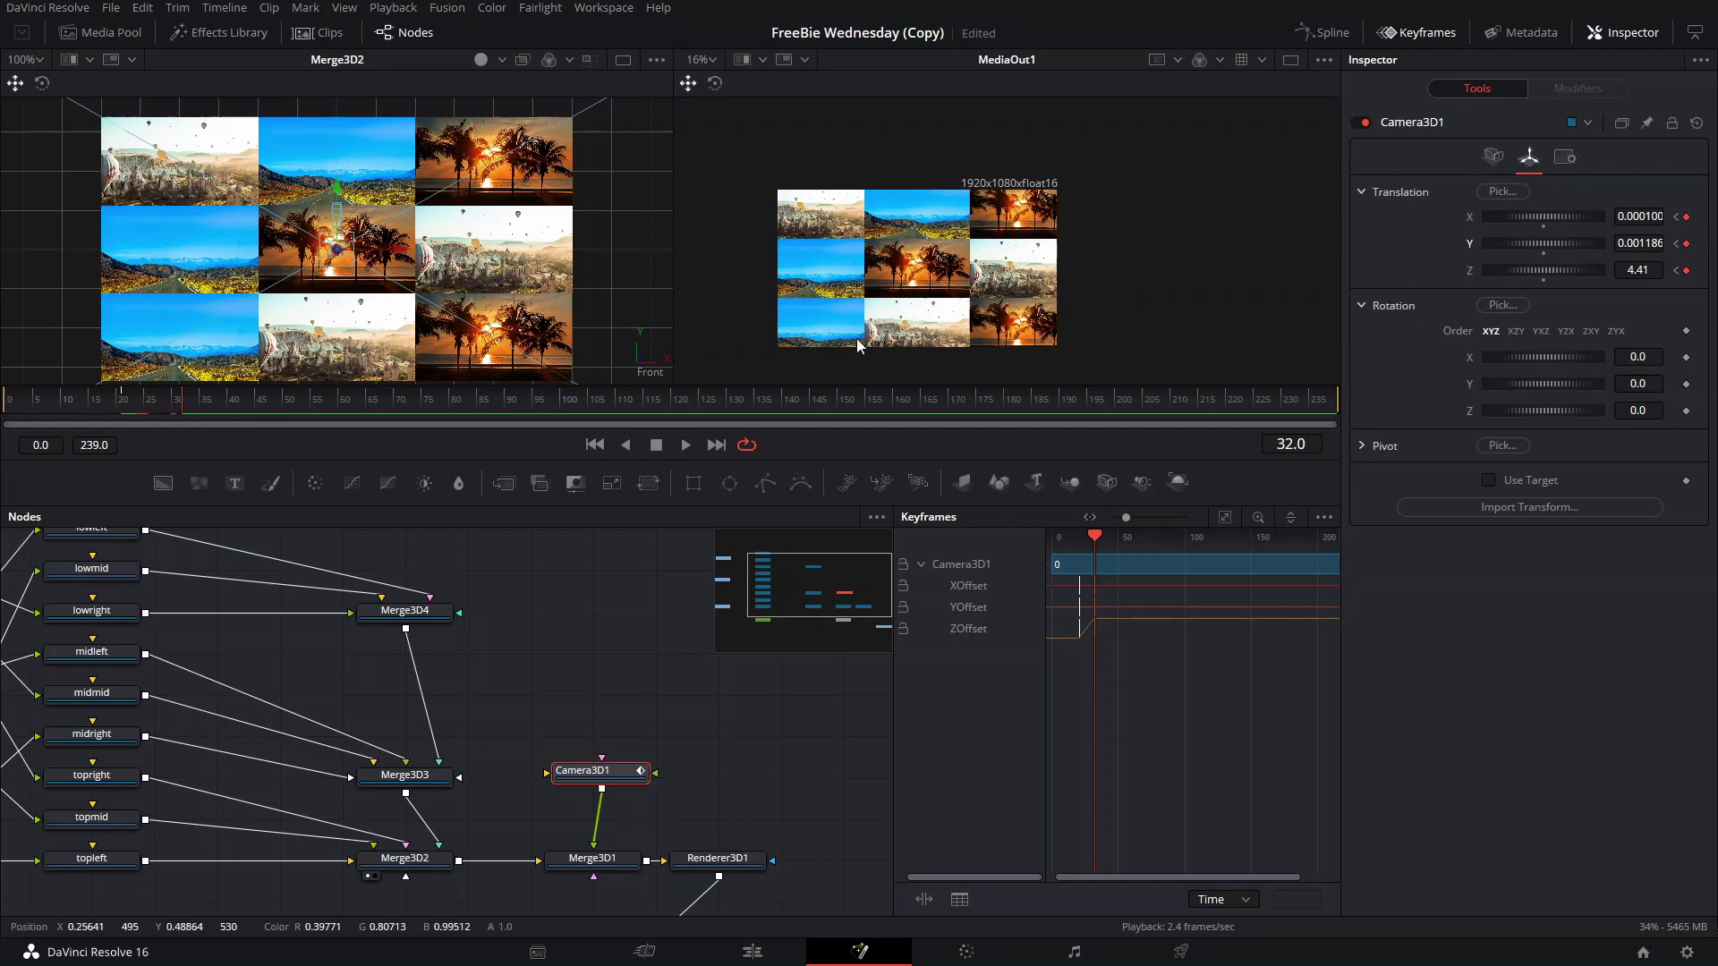
- Key Camera3D1's Z translation at frame 46 with the copied value 1.651677
click(267, 401)
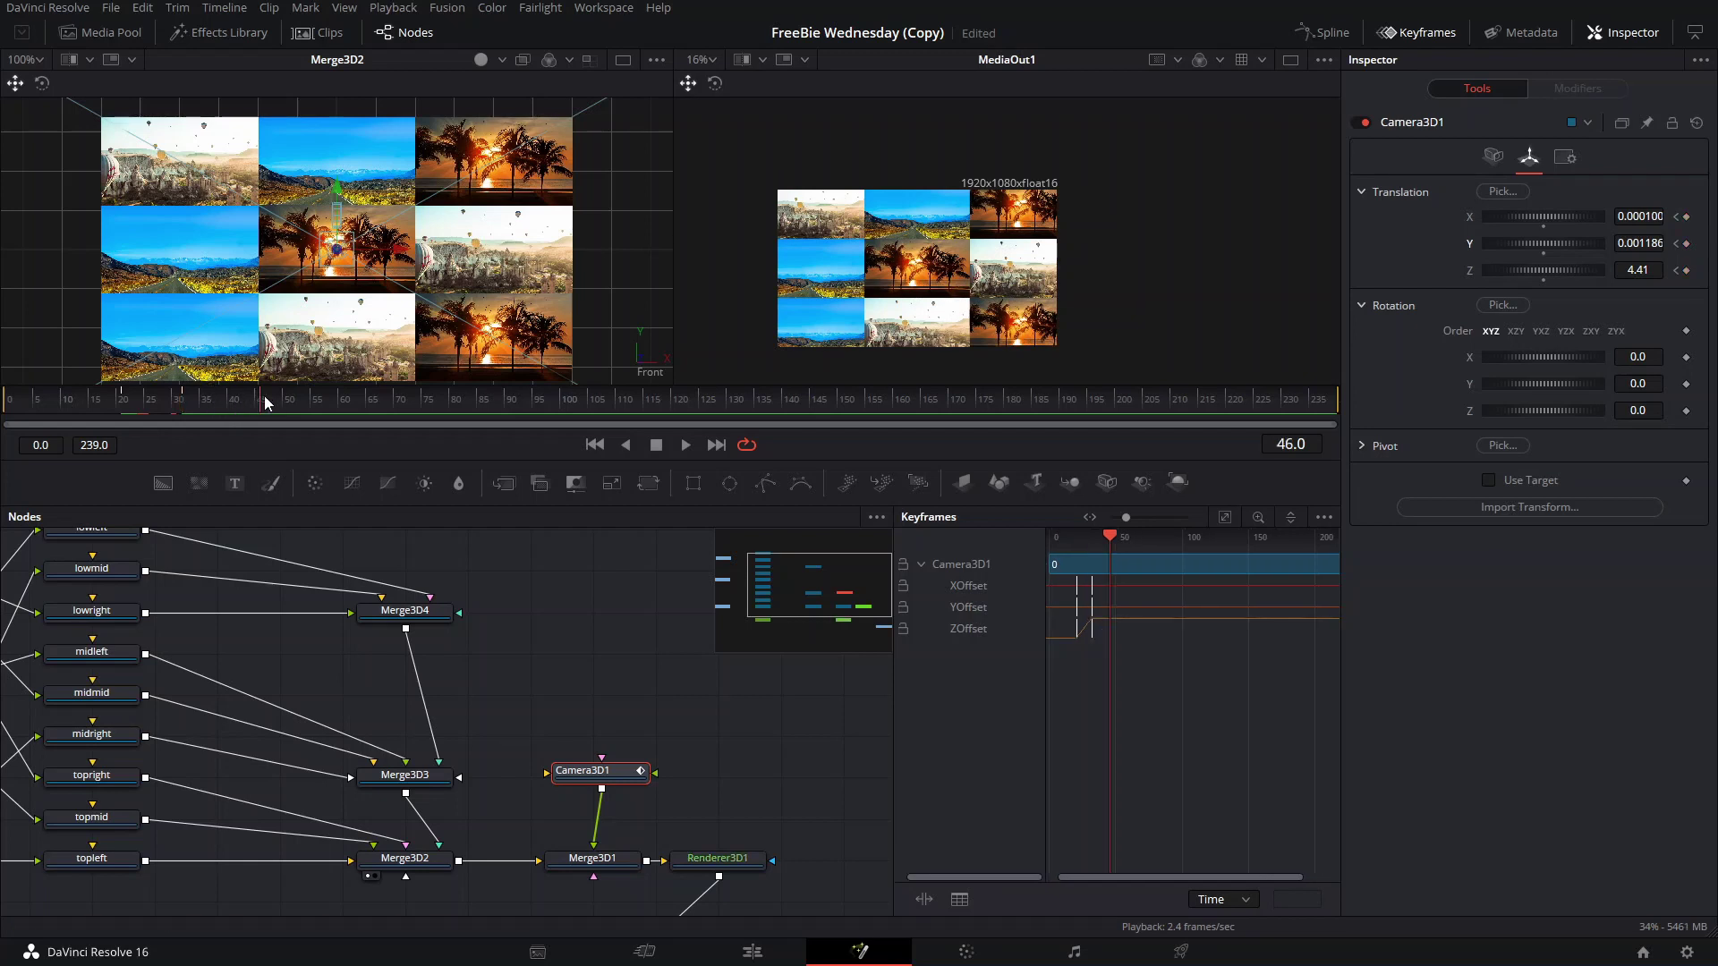
click(1640, 271)
text(1.651677)
key(Return)
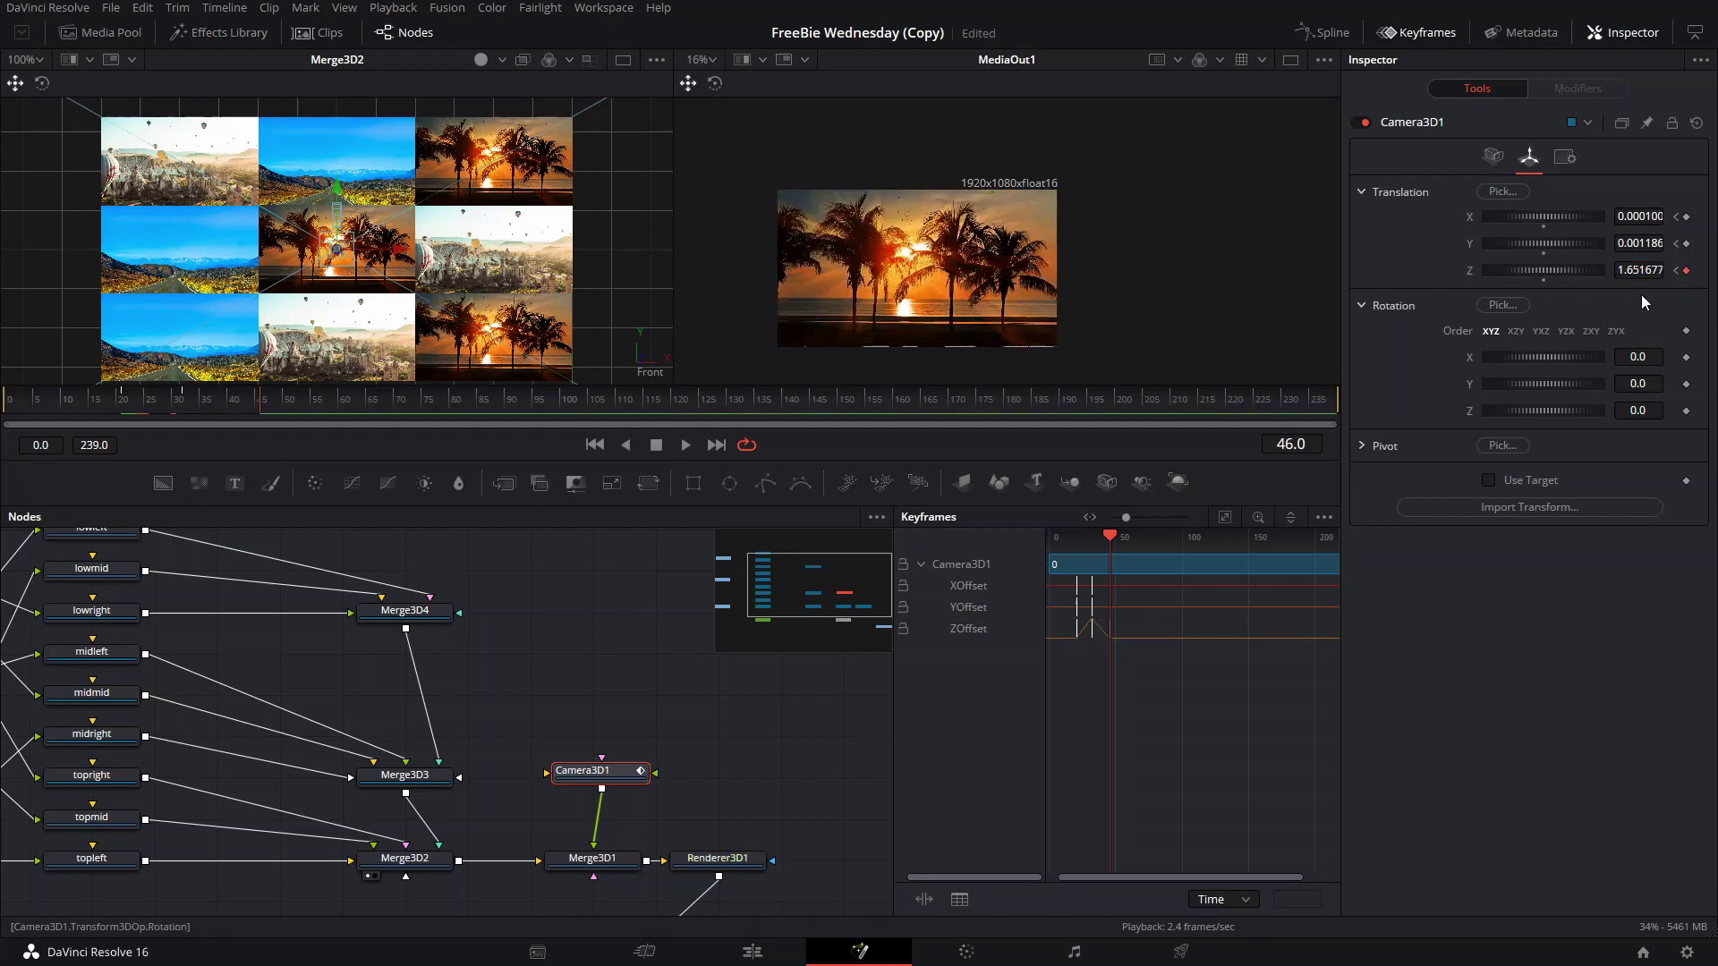
- Lower Camera3D1 at frame 46 to about Y -0.5538 so it frames the balloon picture in the grid's bottom row
drag(1638, 243, 1505, 244)
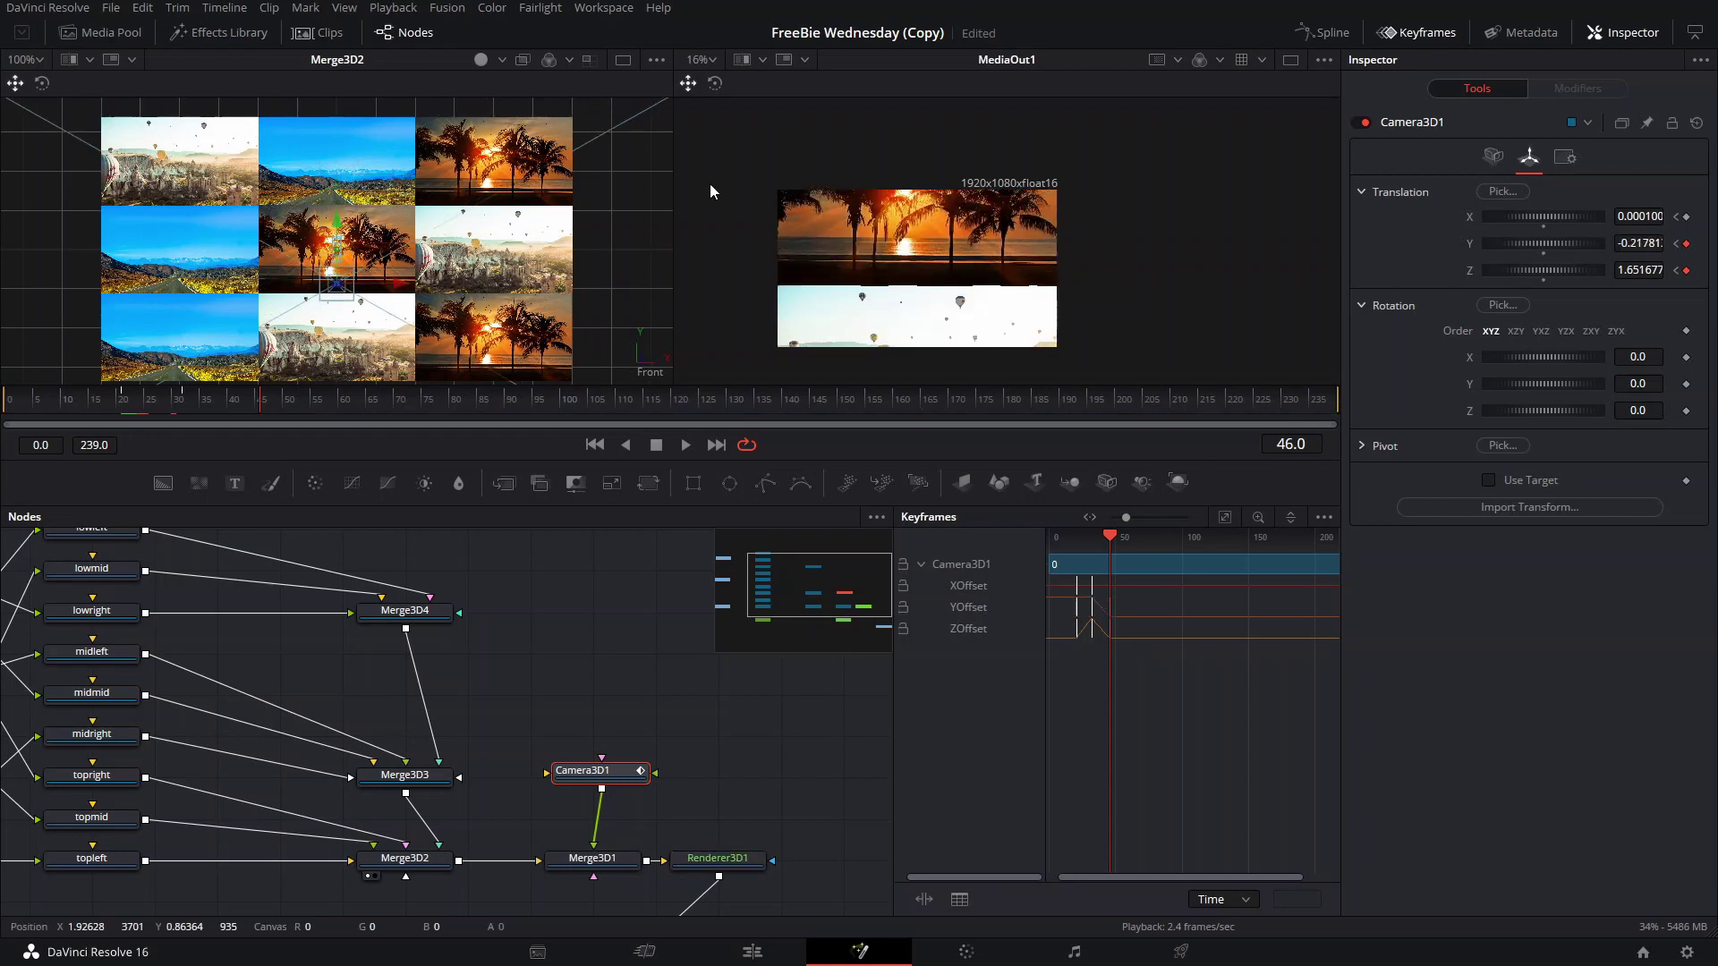
right_click(639, 365)
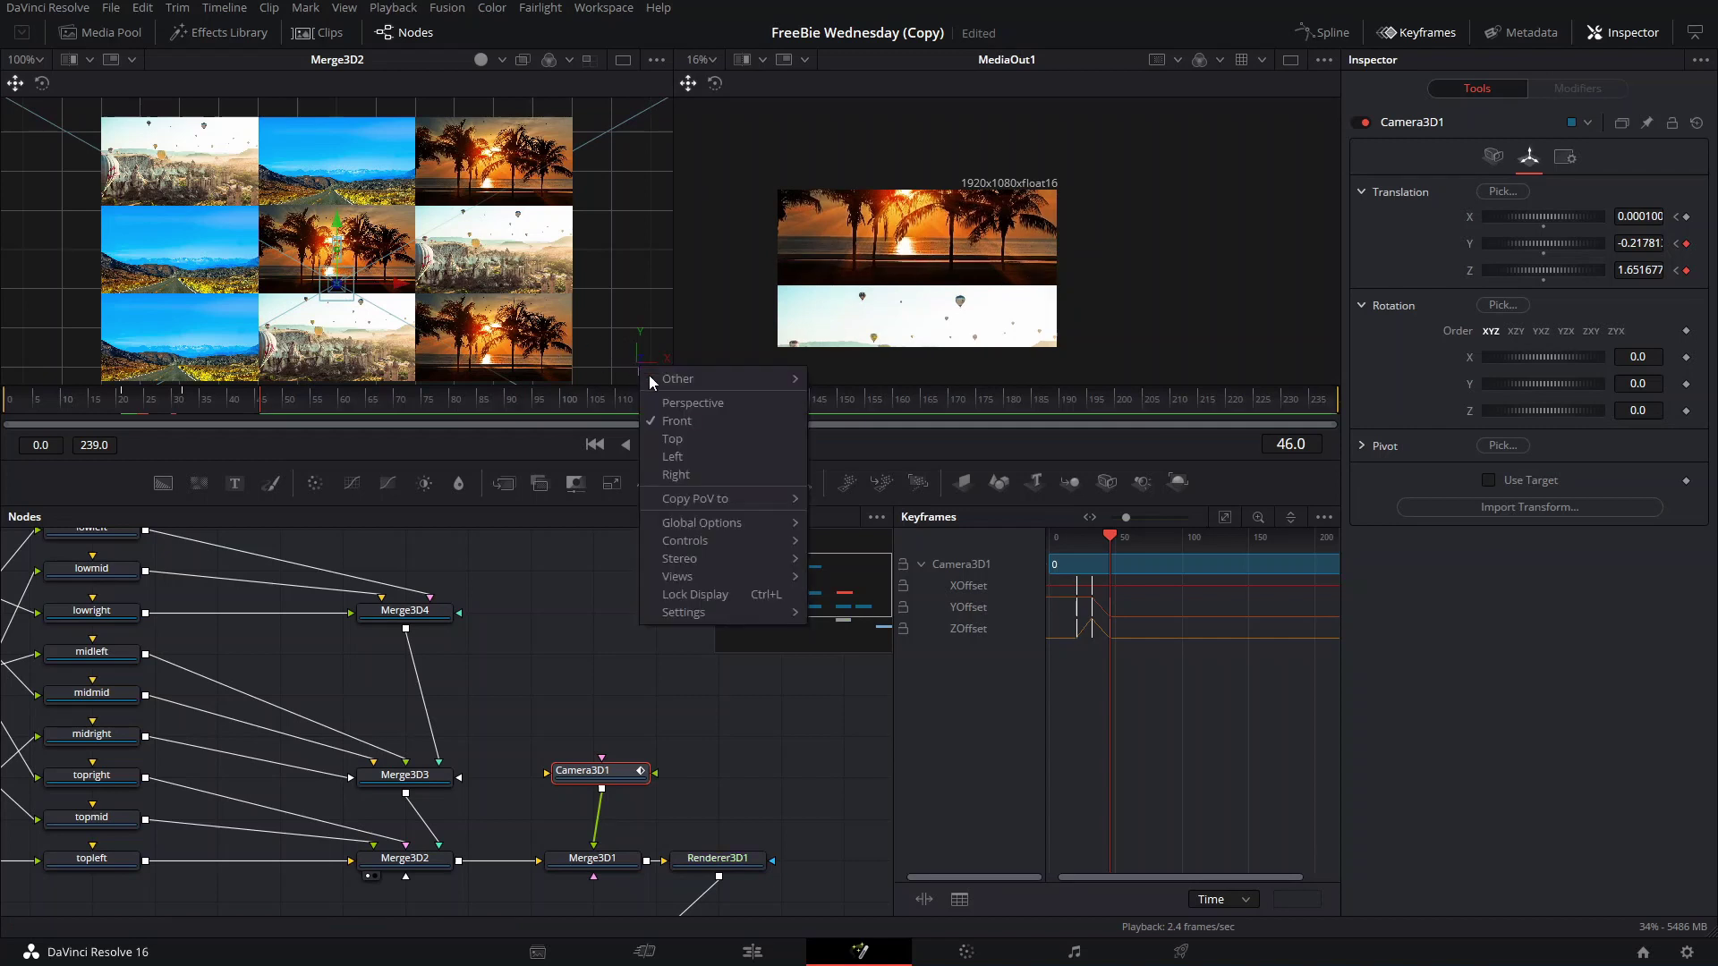
click(338, 285)
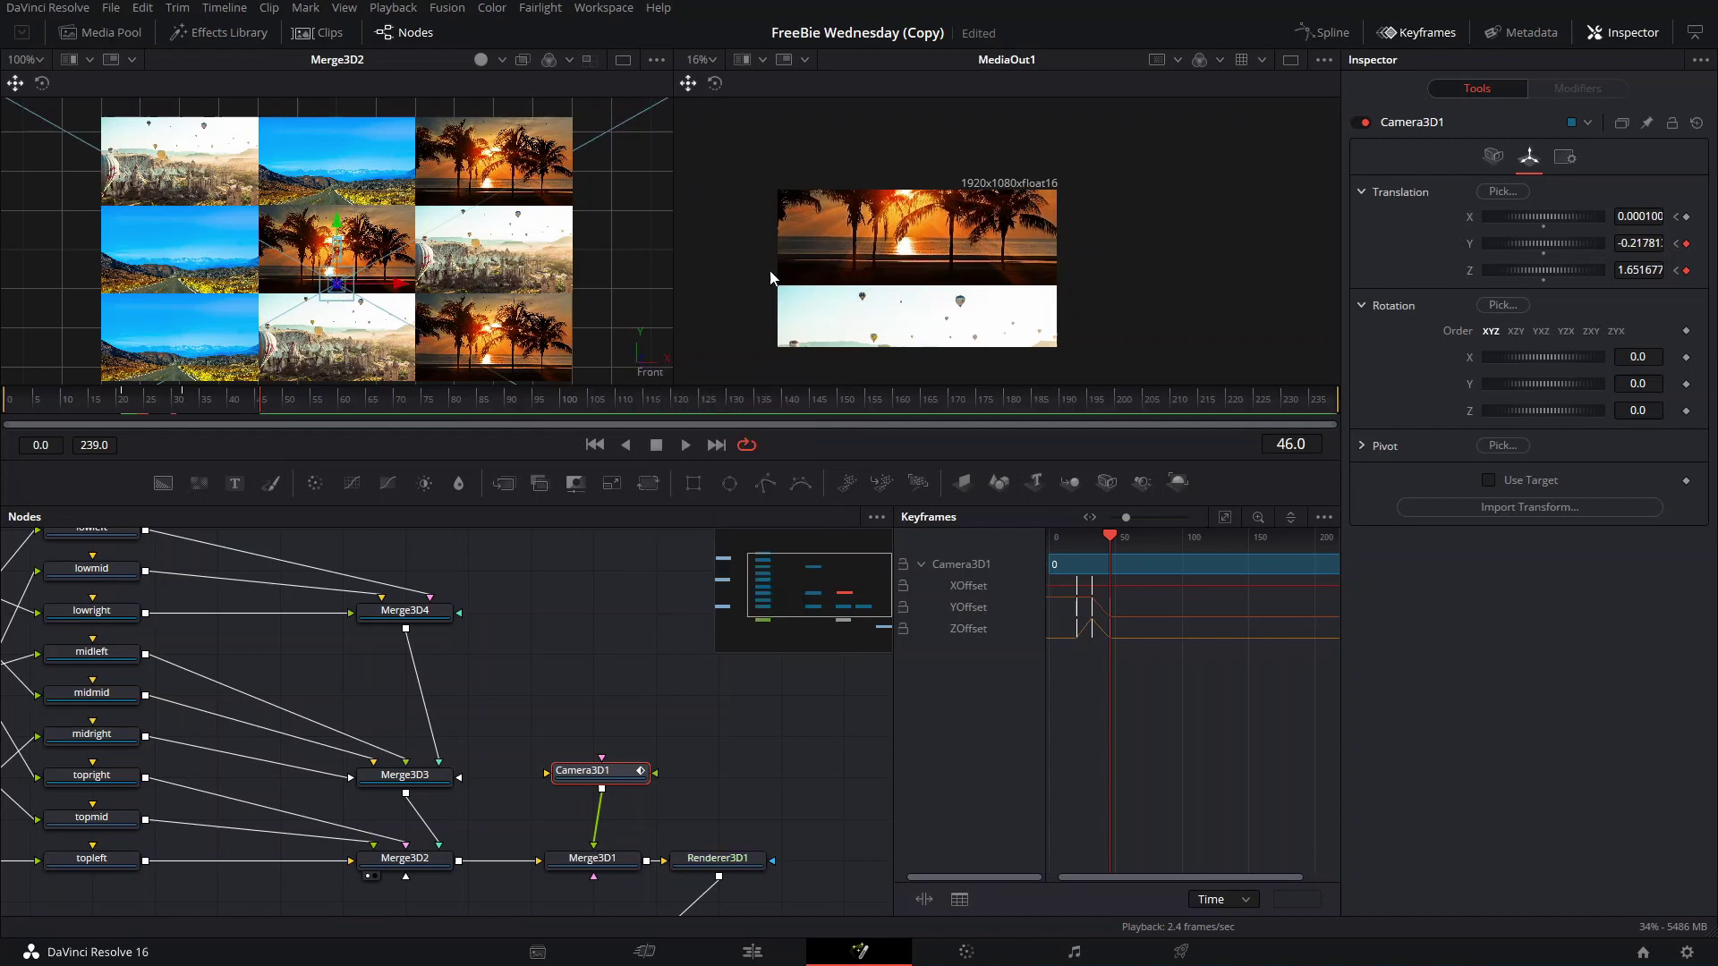
drag(1587, 247, 1530, 245)
drag(617, 277, 665, 229)
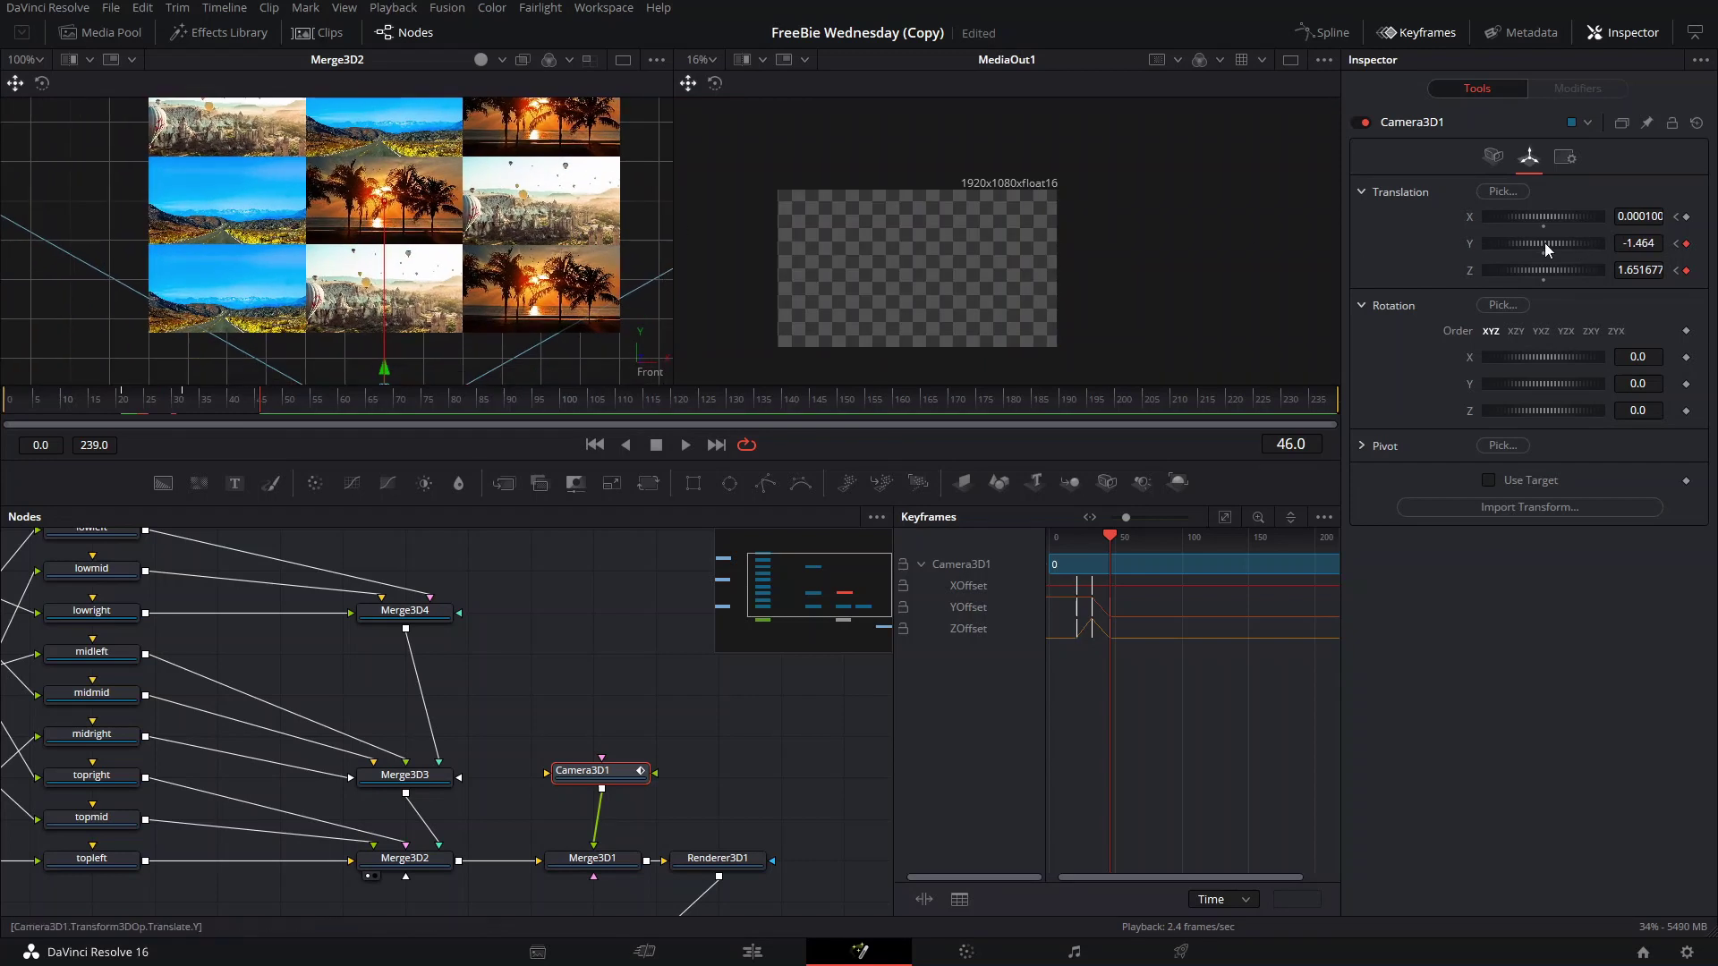
drag(1549, 245, 1717, 242)
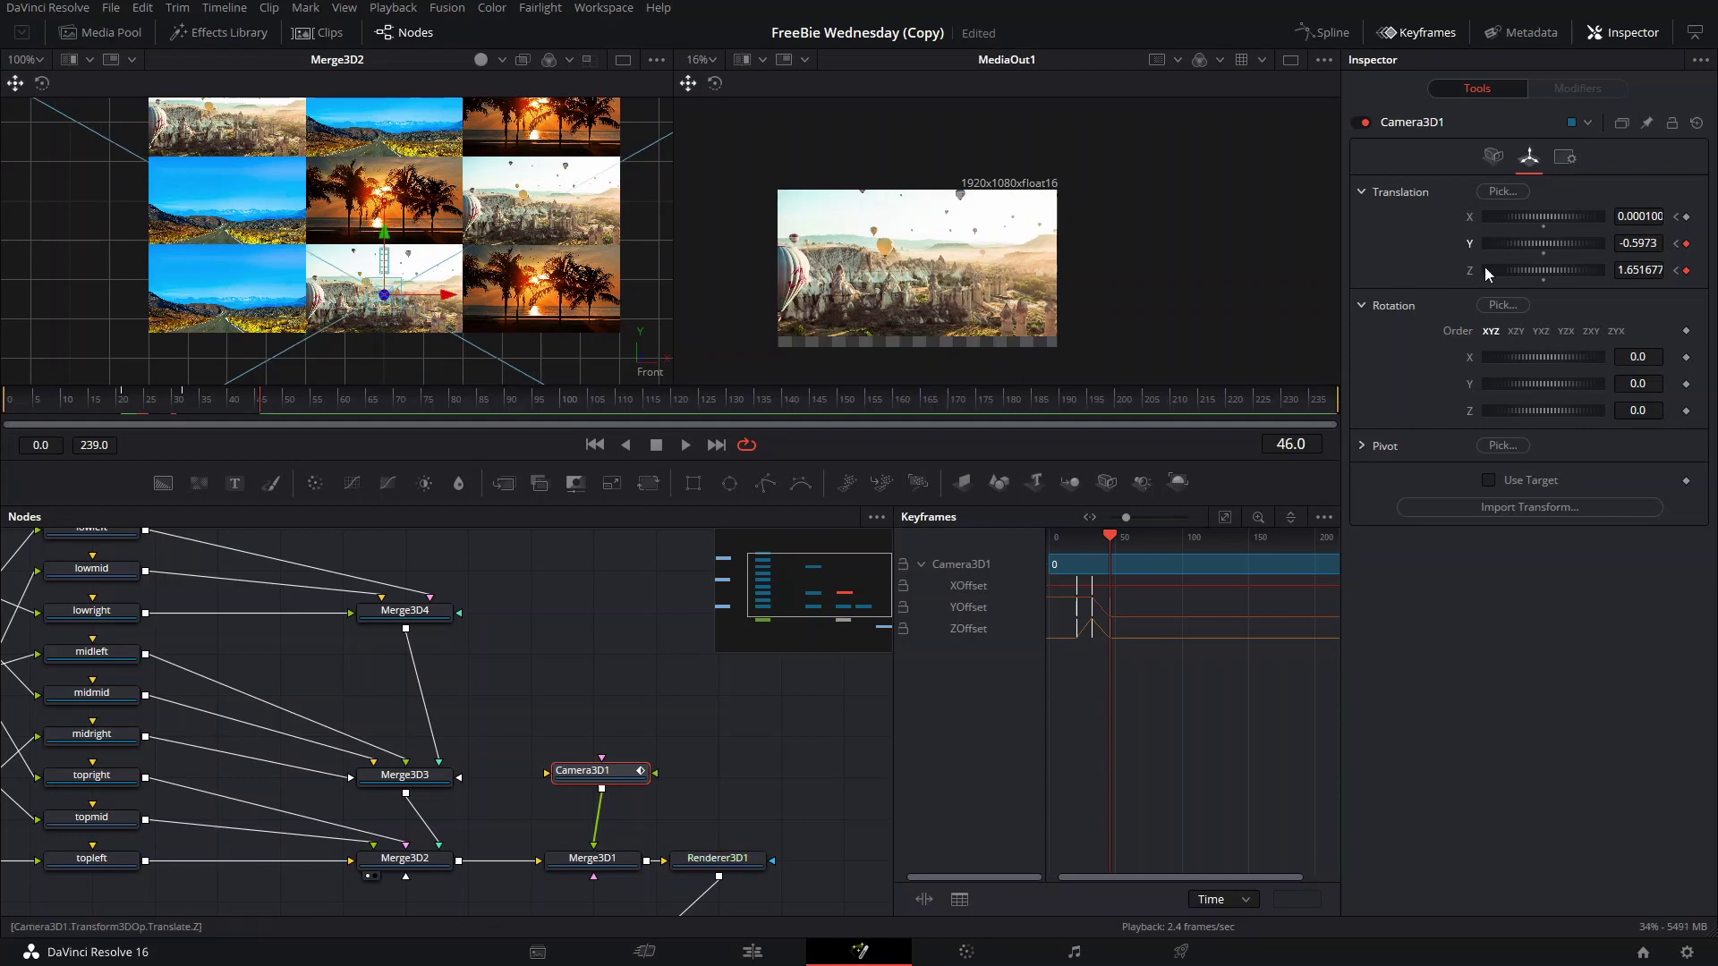
drag(1561, 239, 1565, 239)
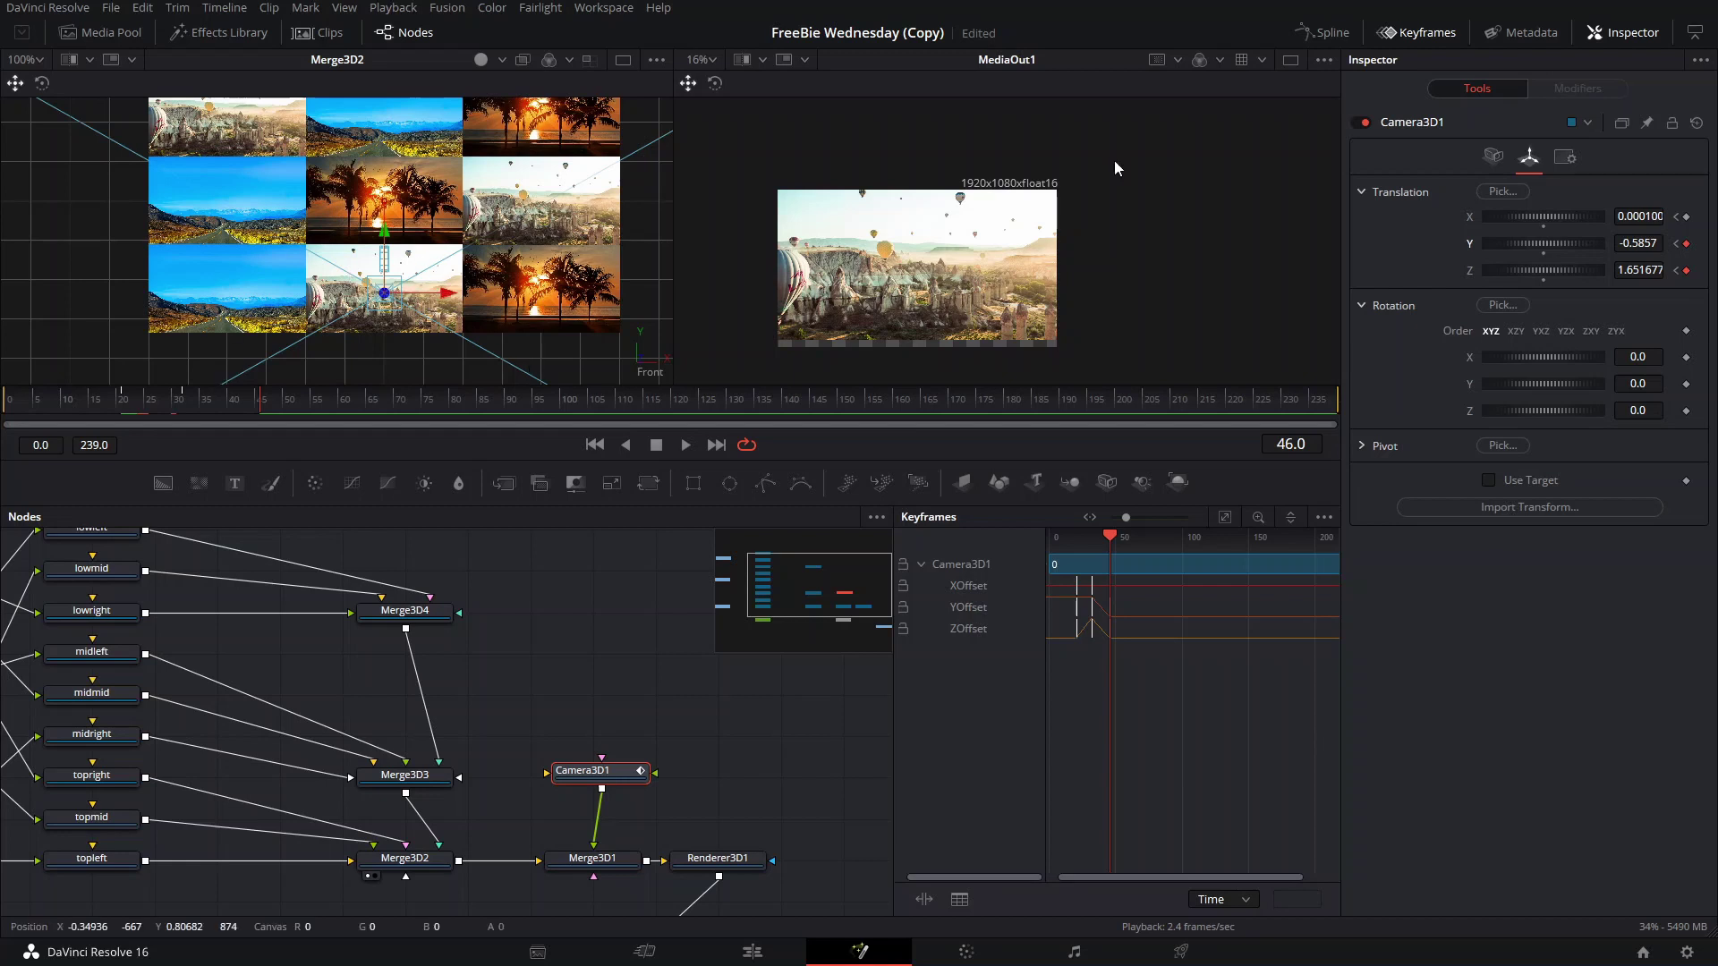
drag(1548, 241, 1557, 243)
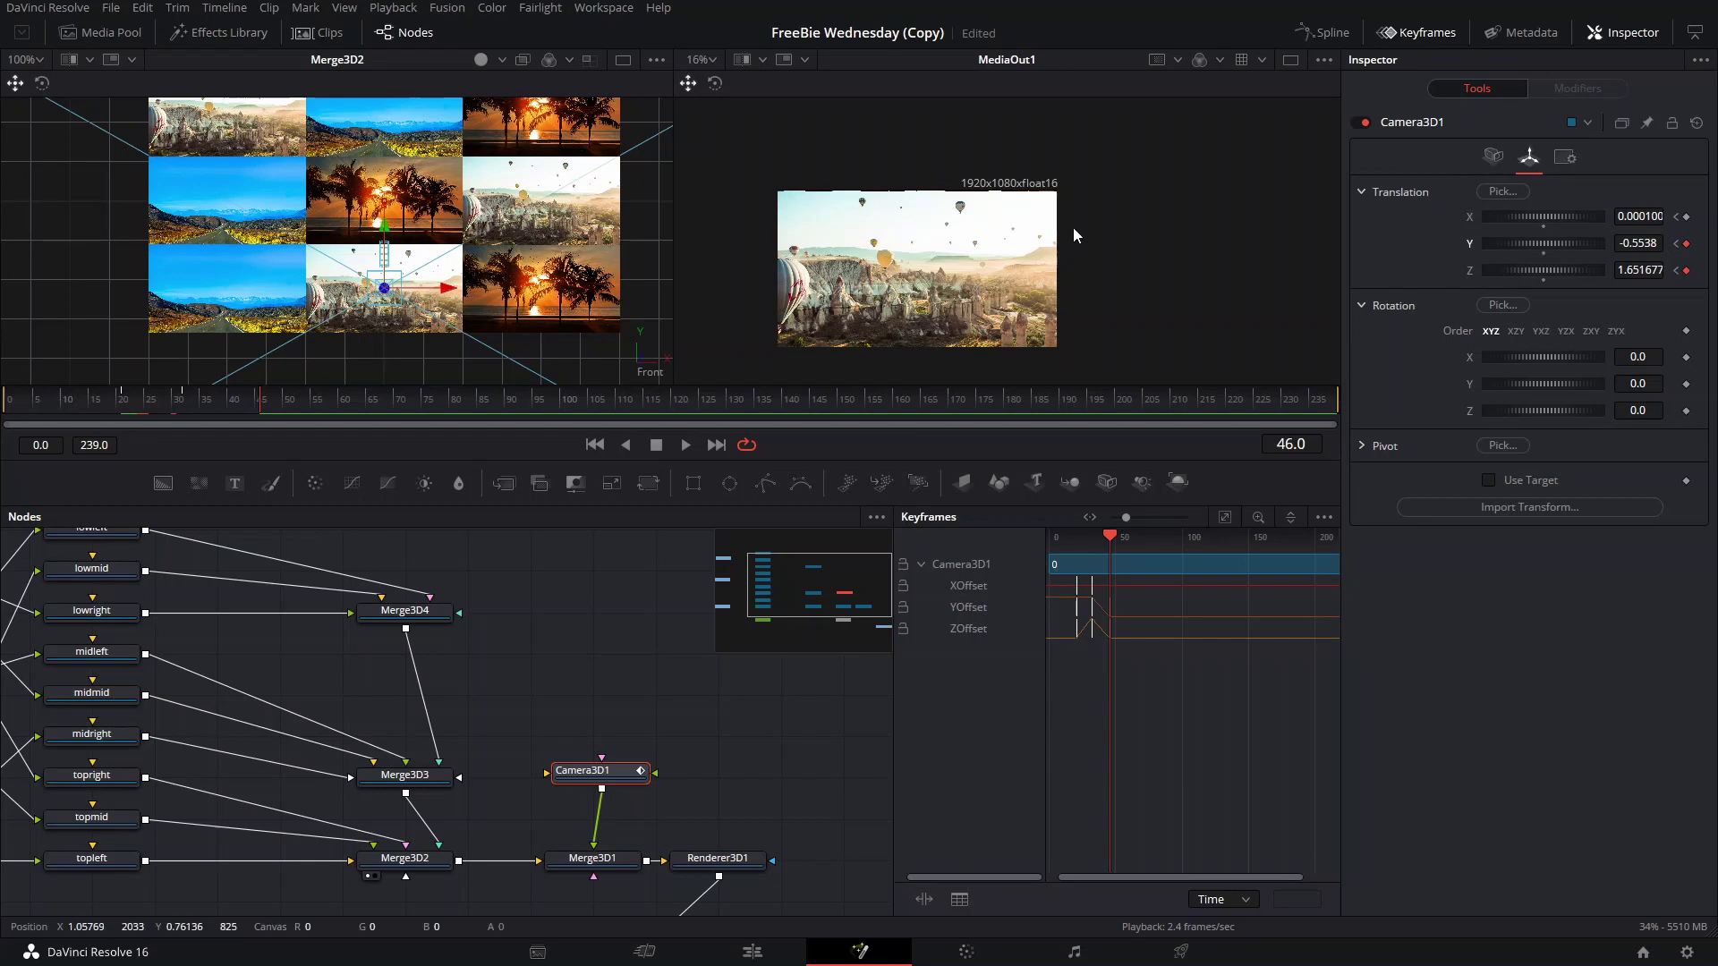
- Fine-tune Camera3D1's Y translation at frame 46 to -0.5548 and then -0.5573, checking its framing against the balloon picture's edges
click(1658, 242)
key(BackSpace)
key(BackSpace)
text(48)
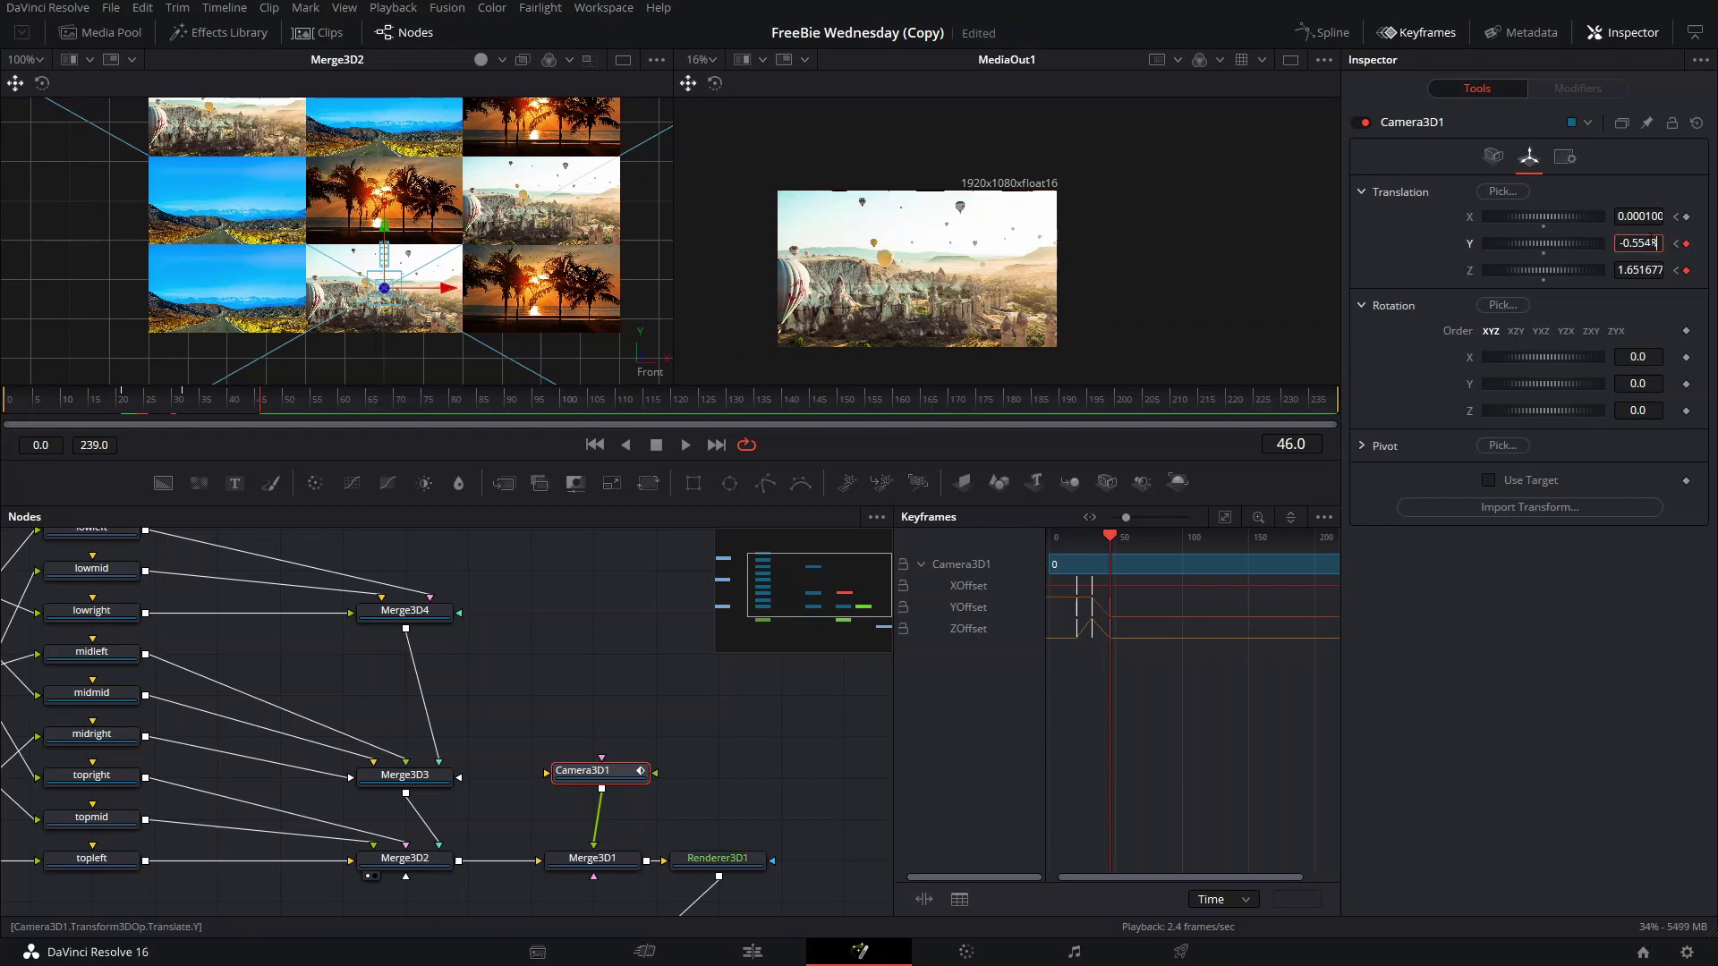
scroll(228, 299, up, 5)
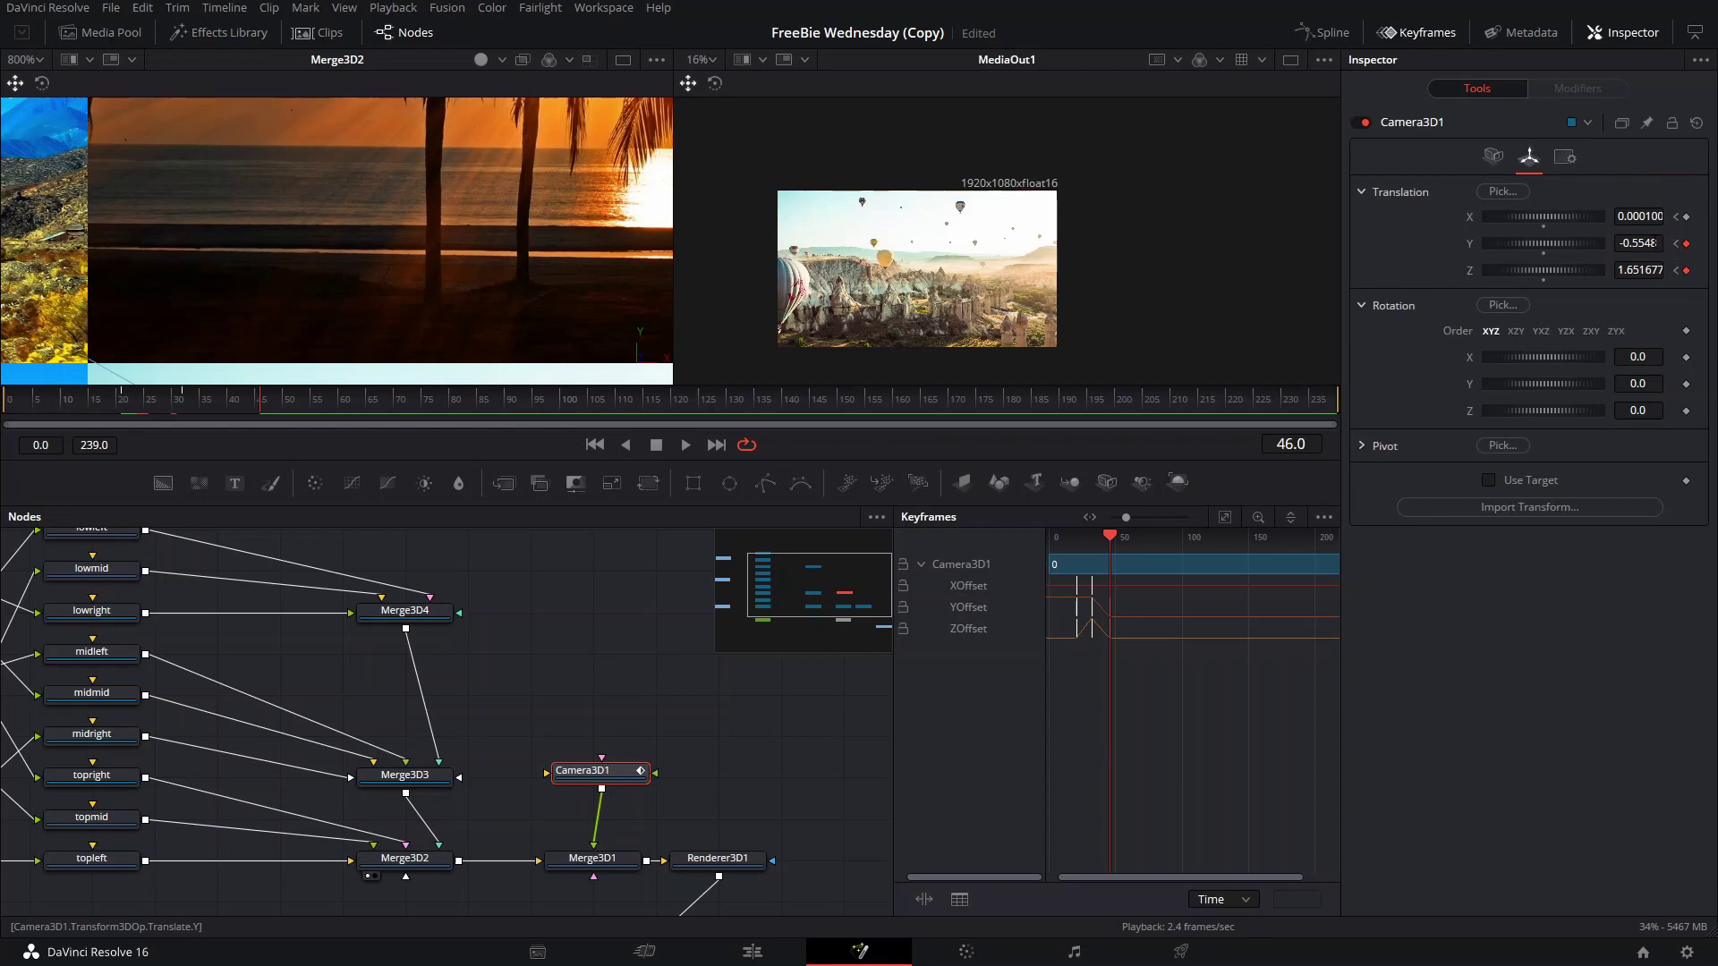
scroll(465, 306, down, 3)
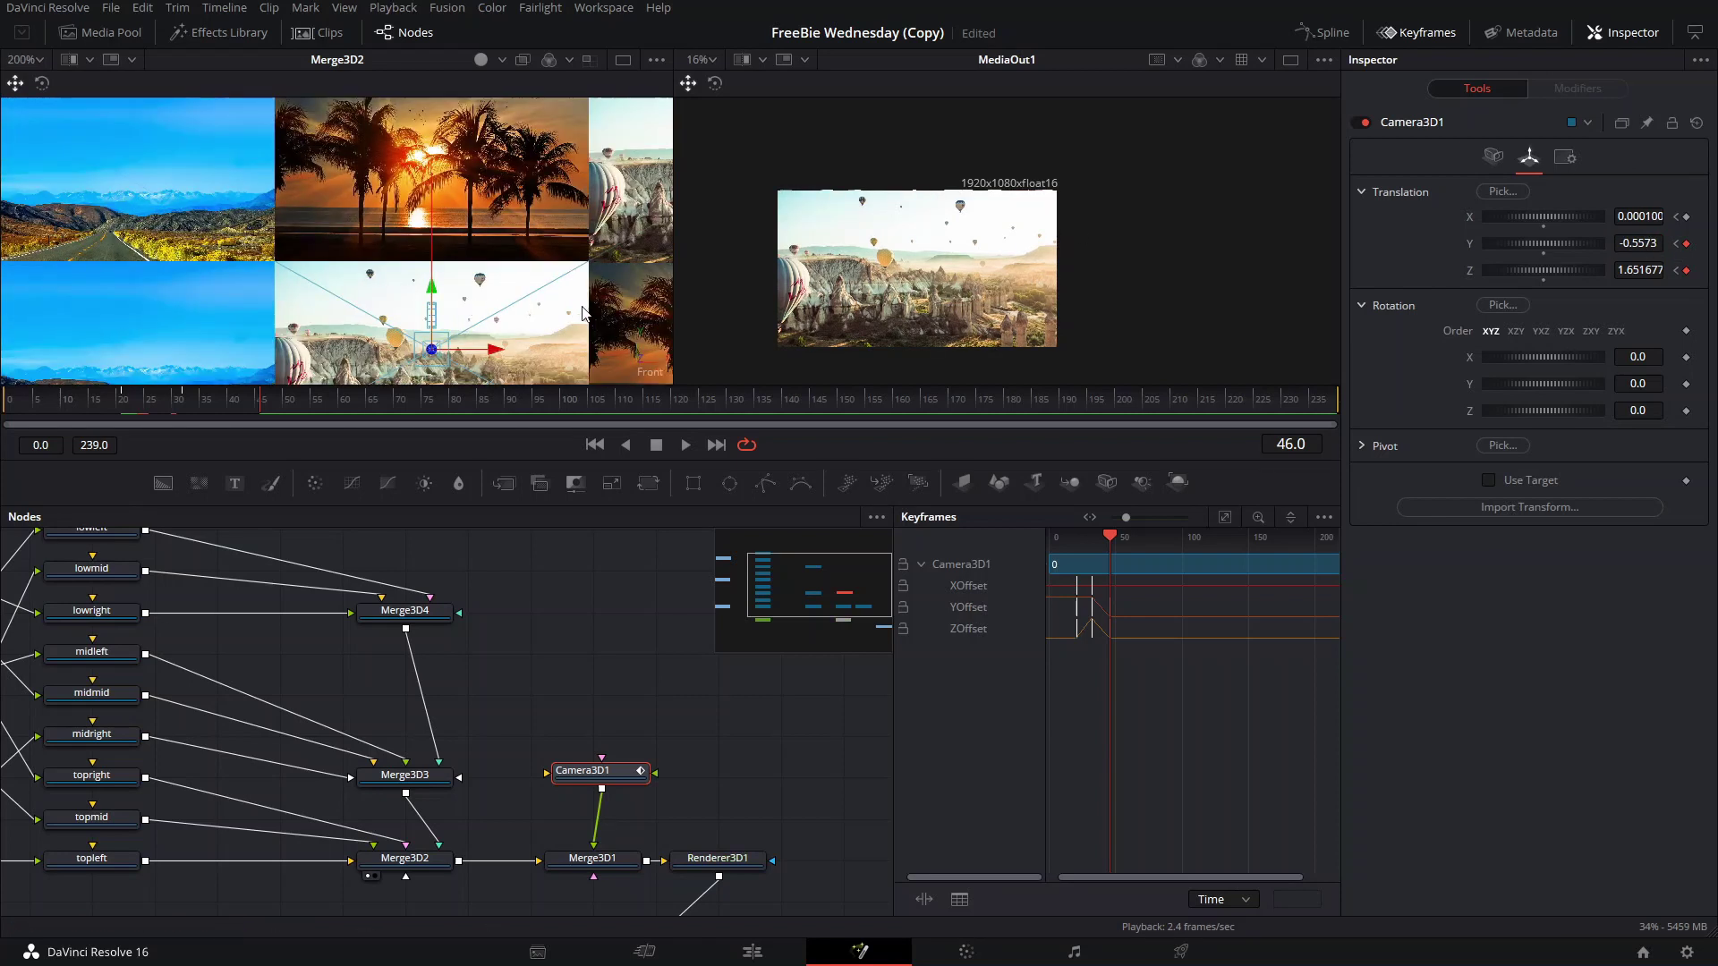
scroll(621, 278, up, 2)
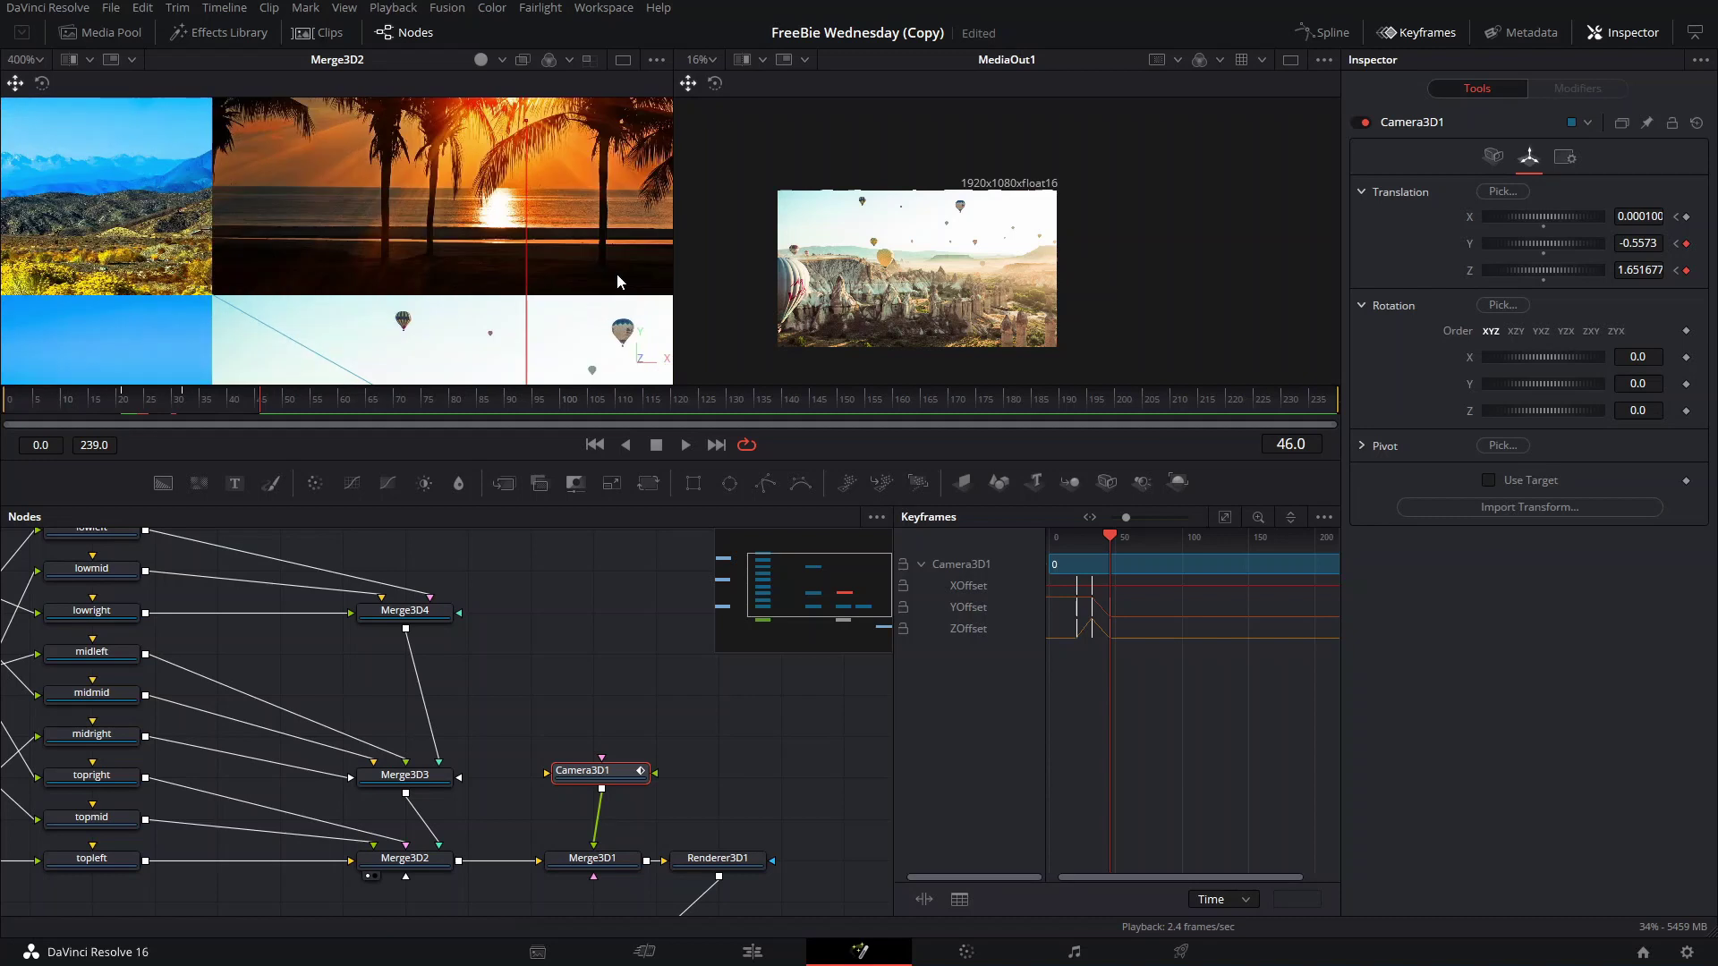
drag(618, 280, 330, 191)
scroll(419, 239, down, 3)
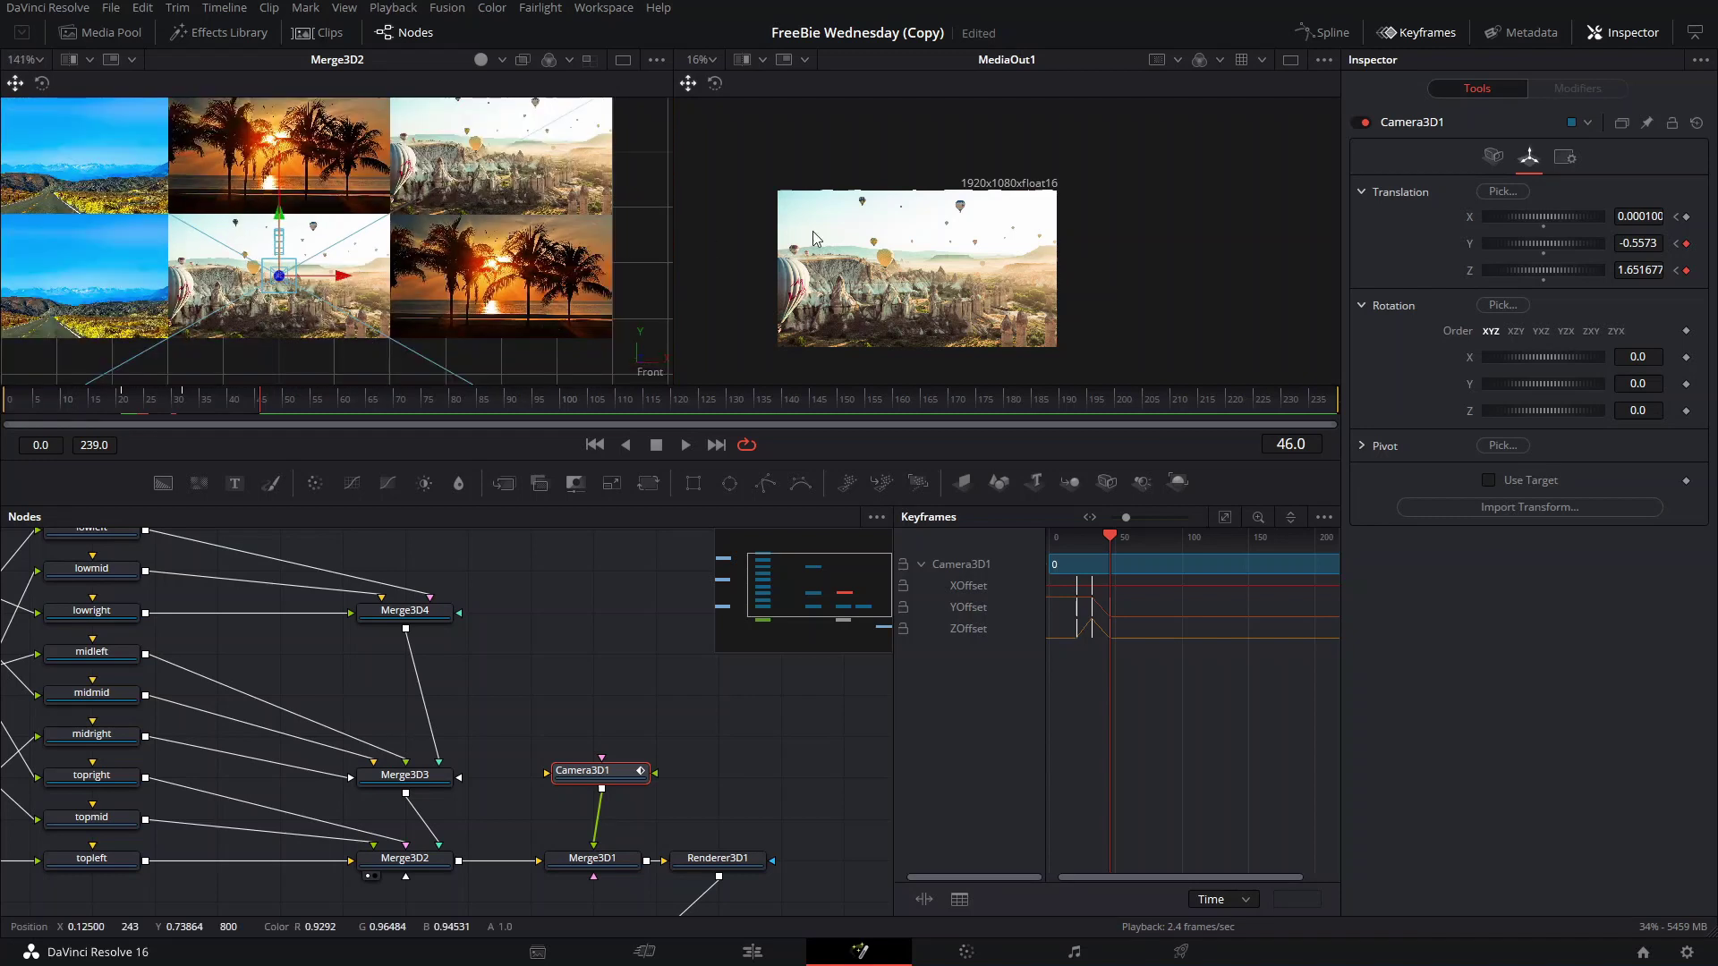
- Shift Camera3D1 at frame 46 to X translation 0.9984 so it frames the palm sunset picture in the grid's bottom-right corner
drag(1628, 215, 1697, 216)
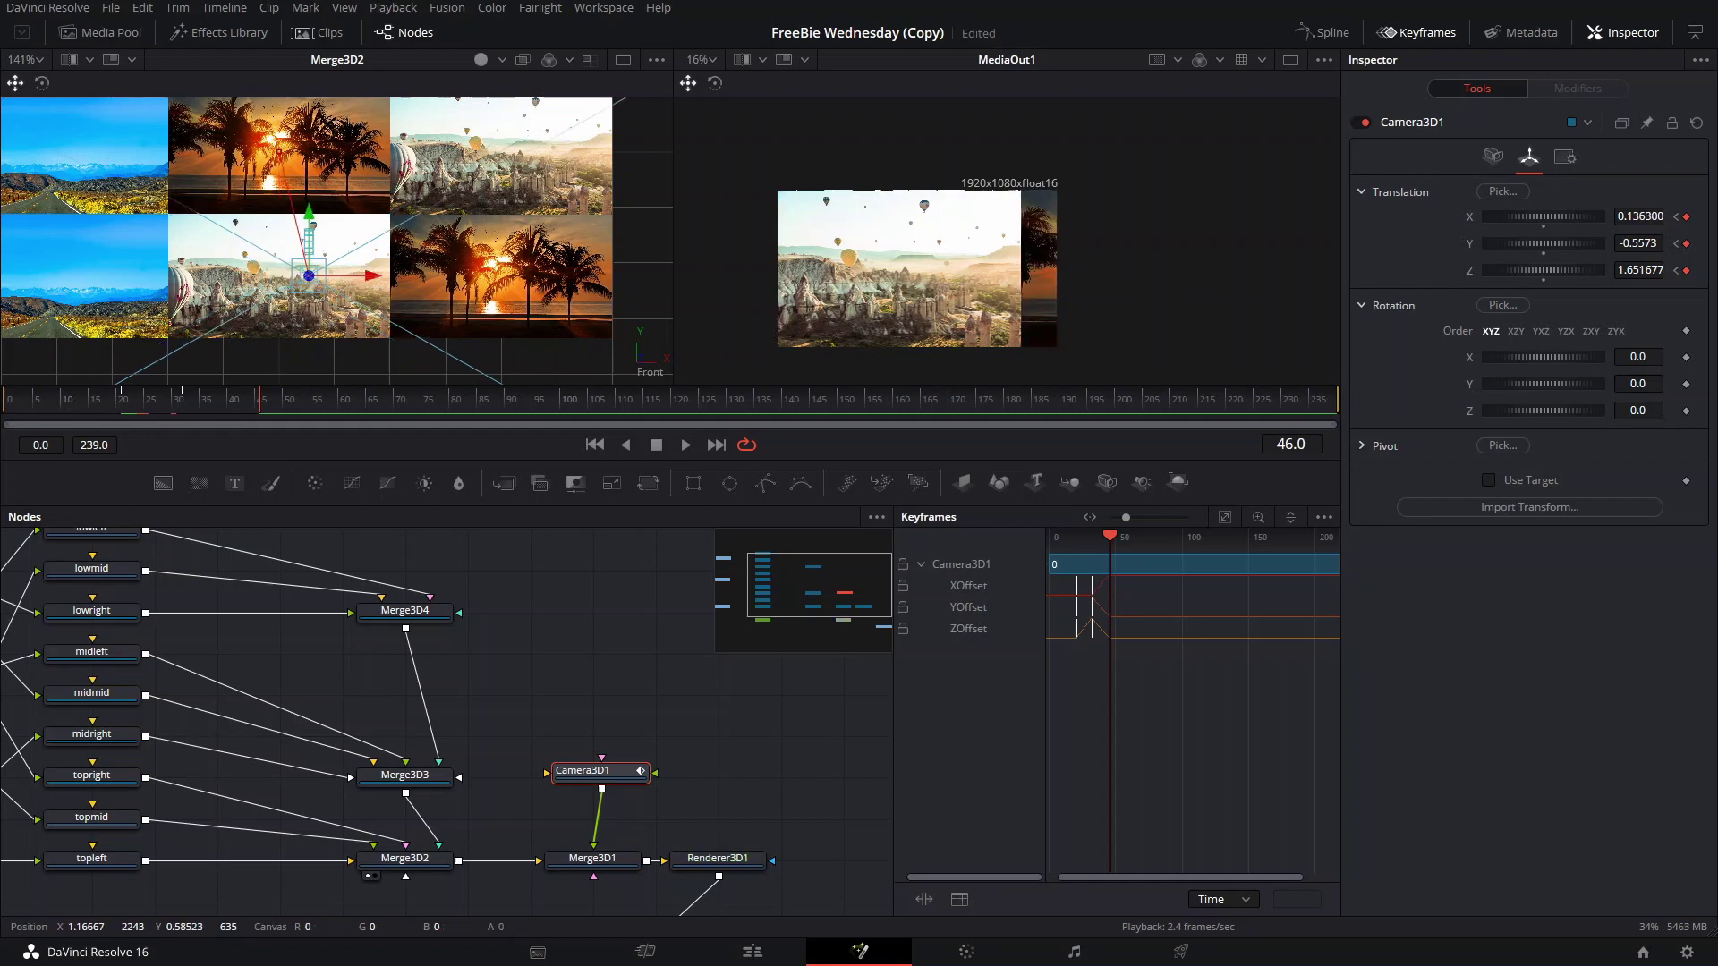
drag(368, 275, 417, 276)
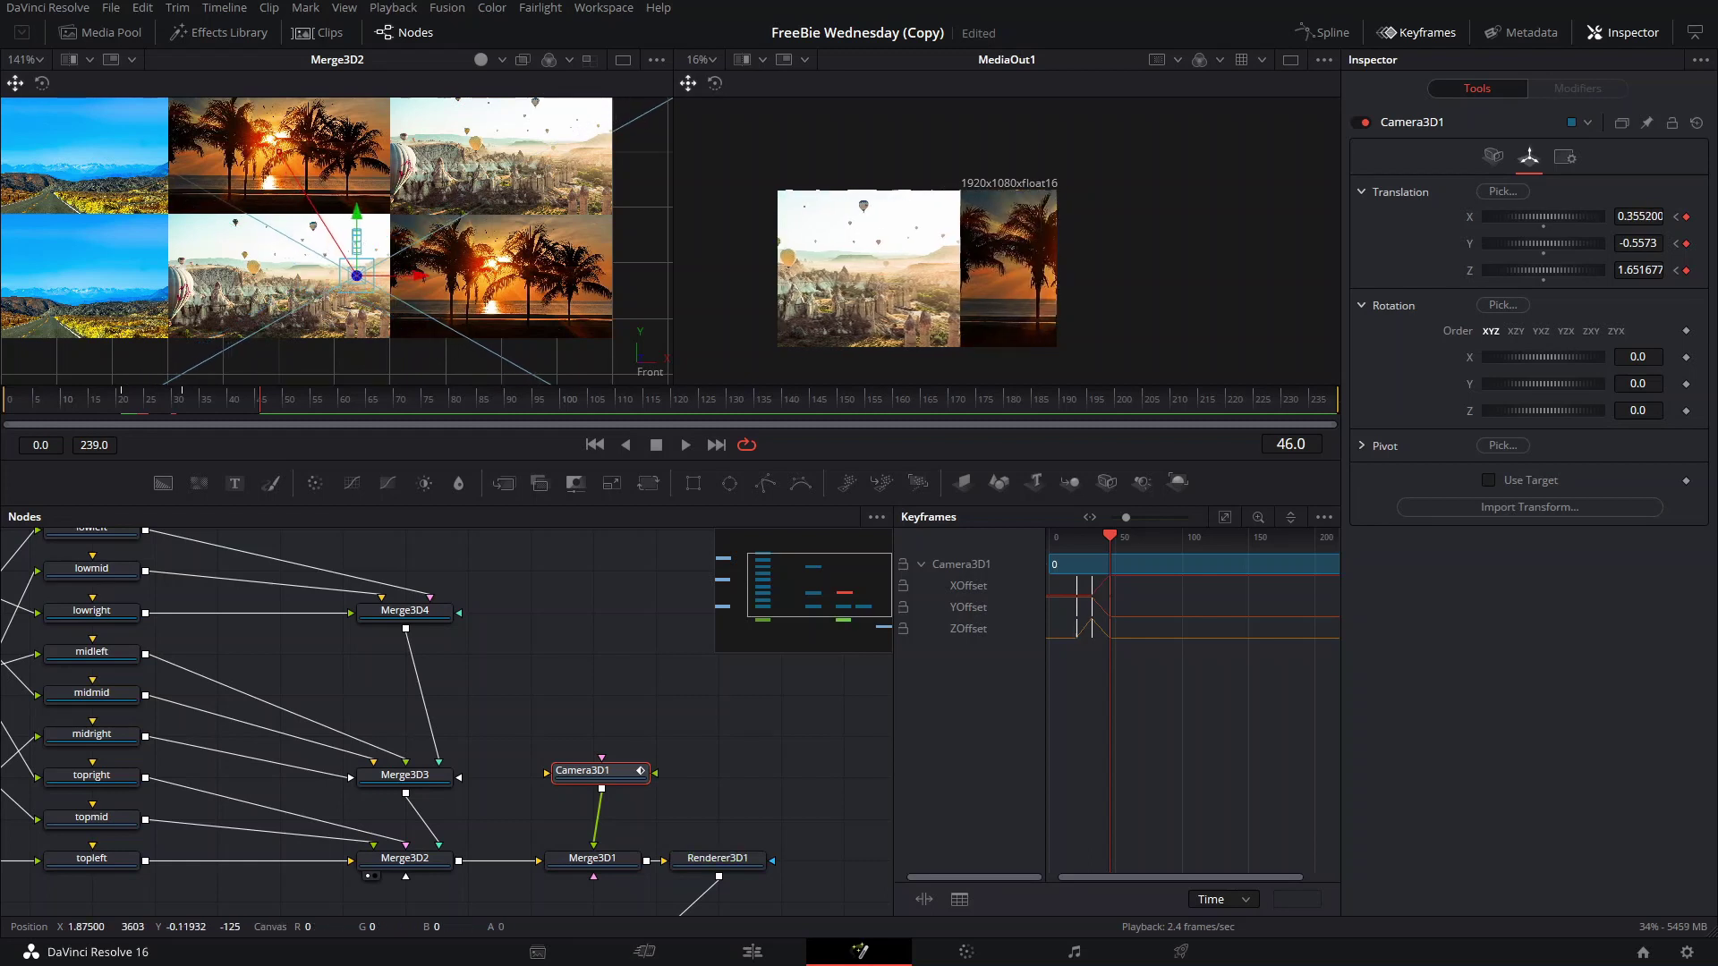
drag(1543, 217, 1547, 217)
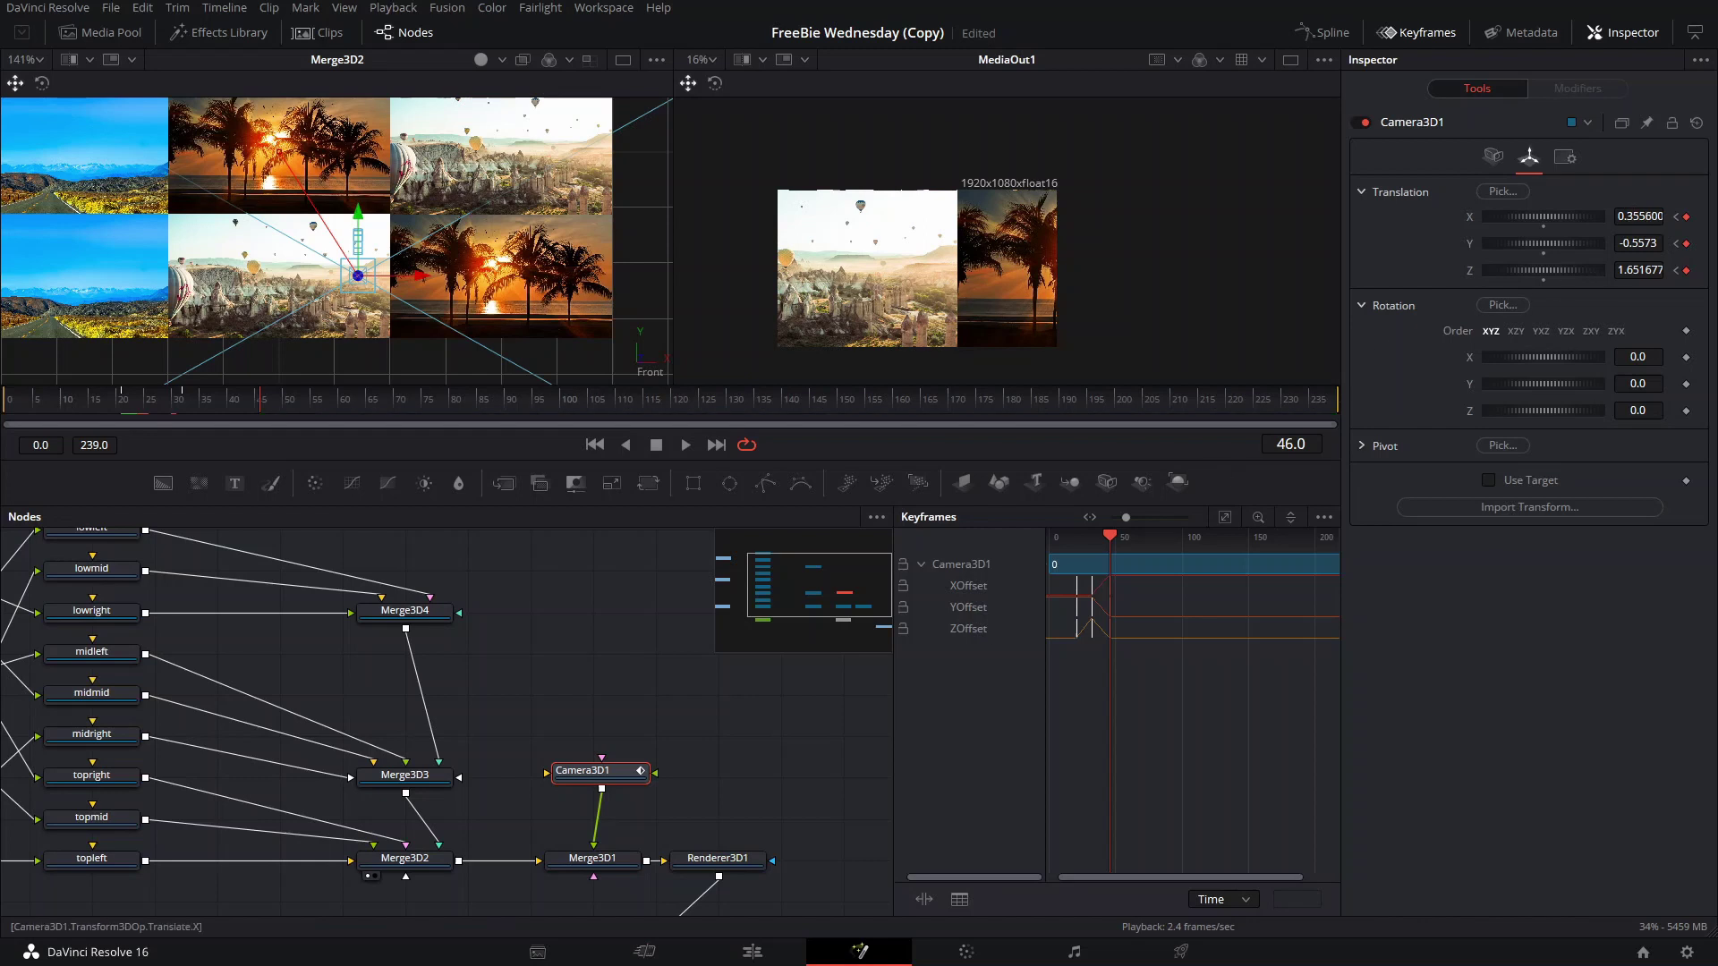
drag(418, 275, 444, 276)
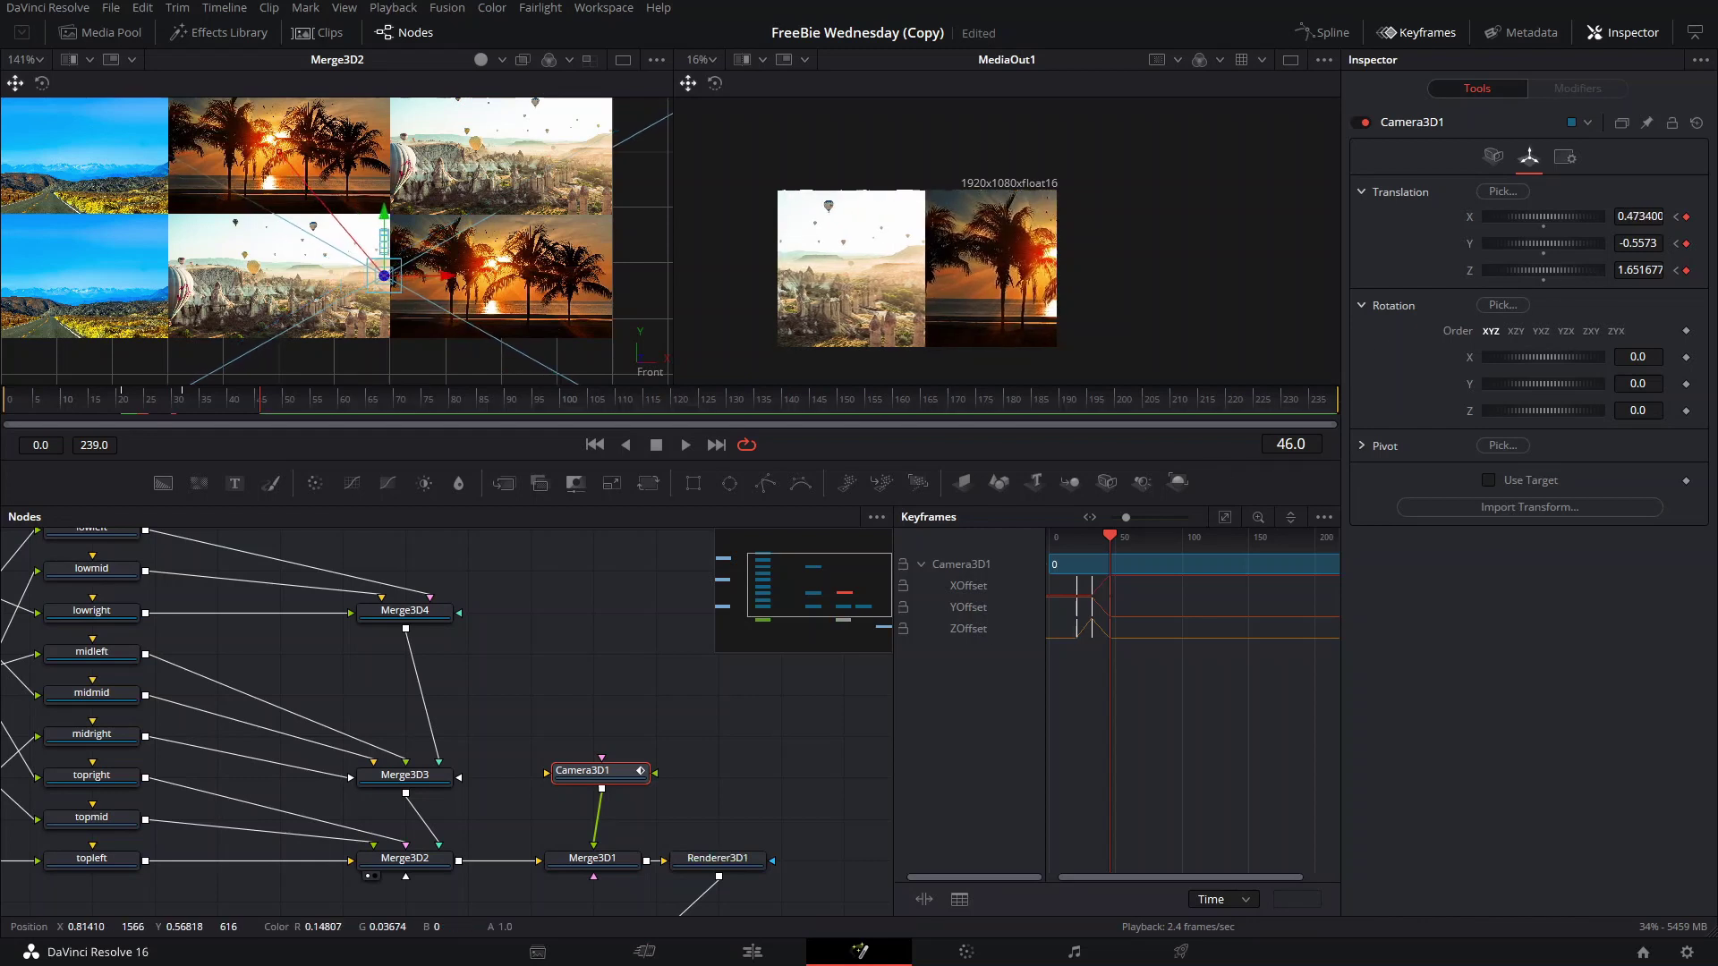
click(1627, 215)
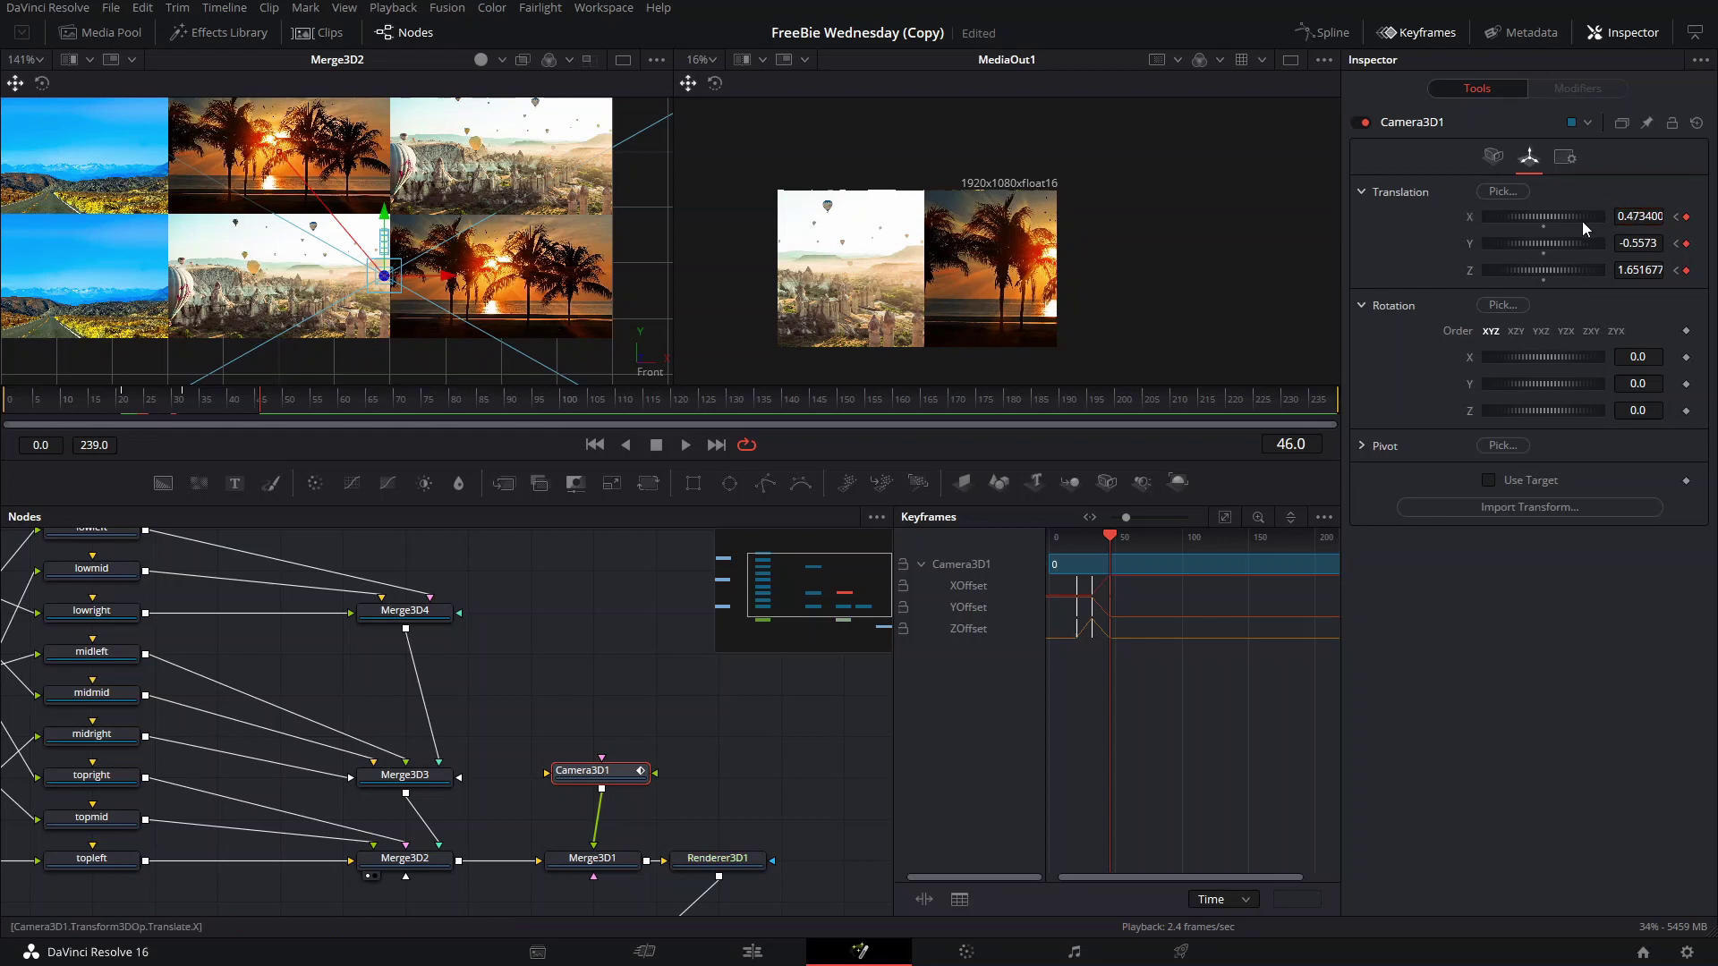
text(1.0084)
key(Return)
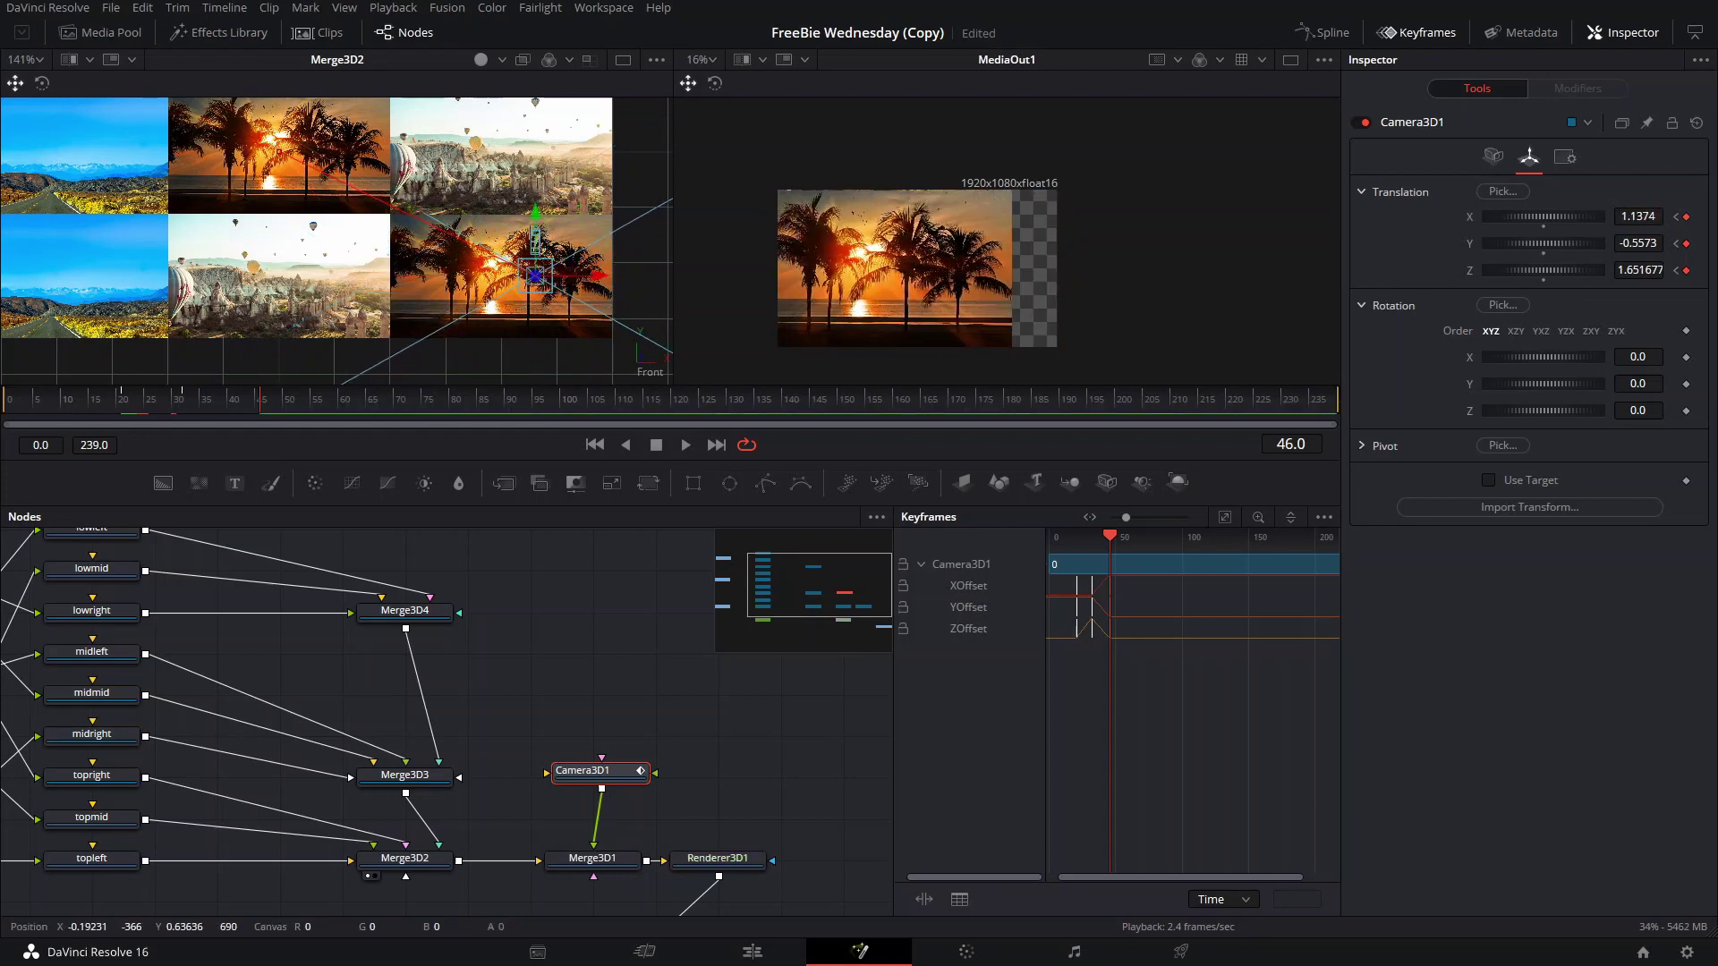
drag(1542, 216, 1519, 216)
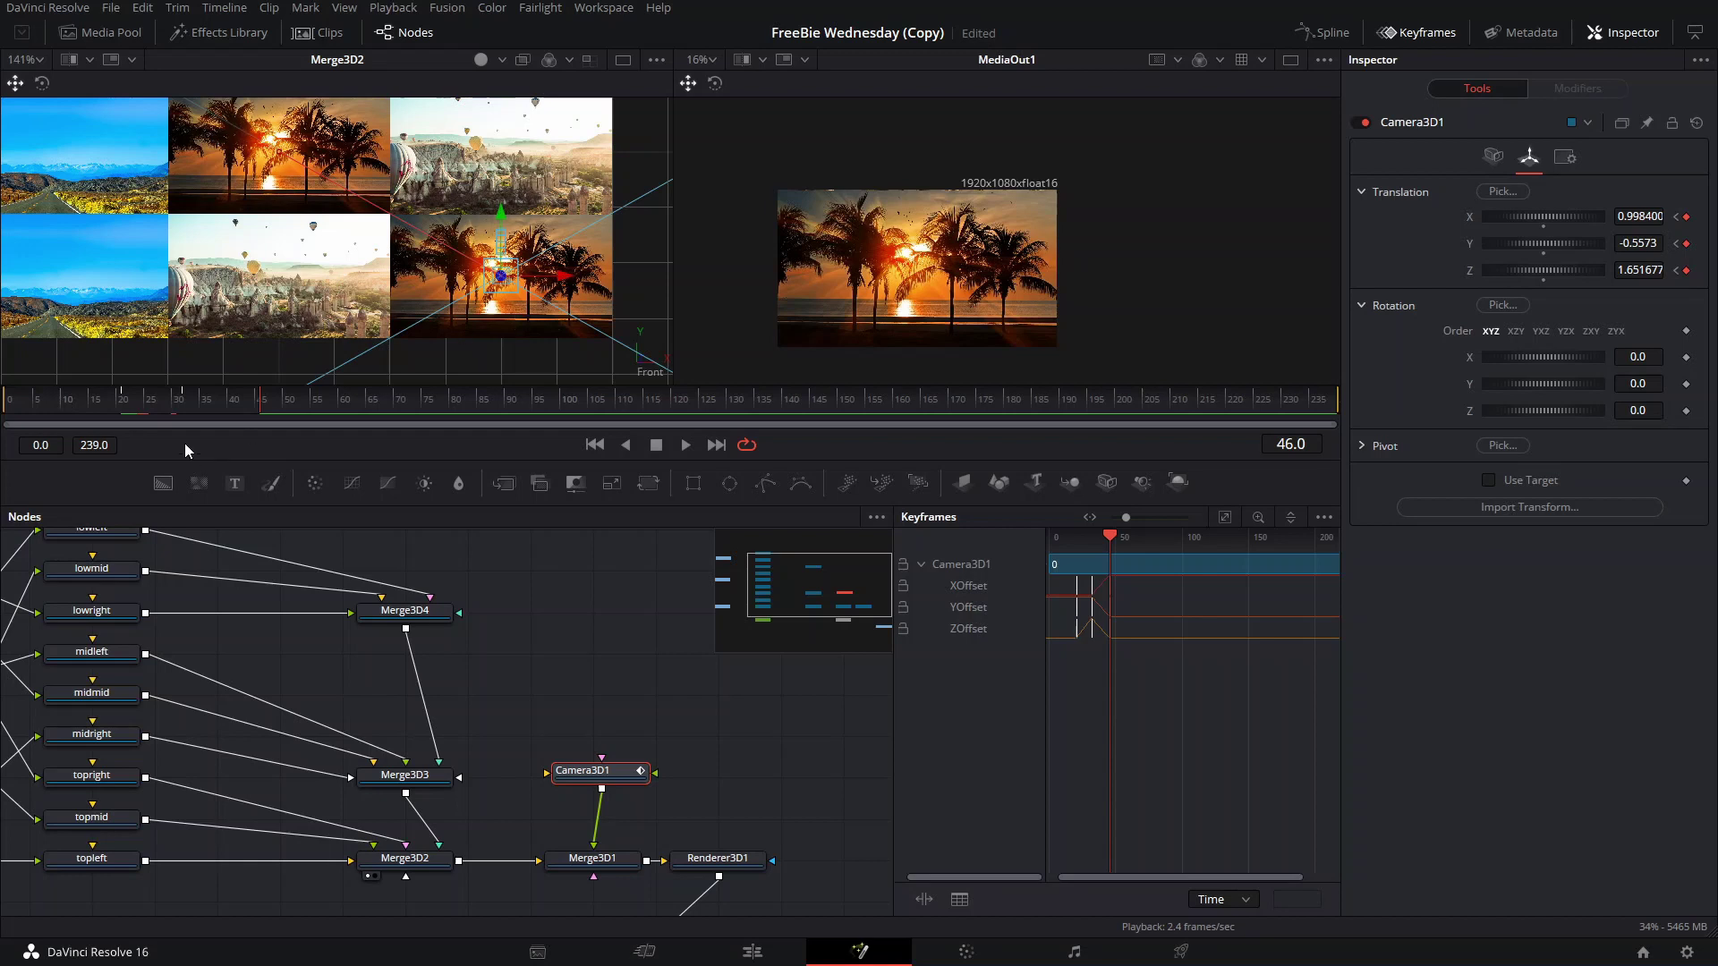
- Play the camera move from frame 21 to frame 47 to check the travel between the two palm sunset pictures
click(132, 401)
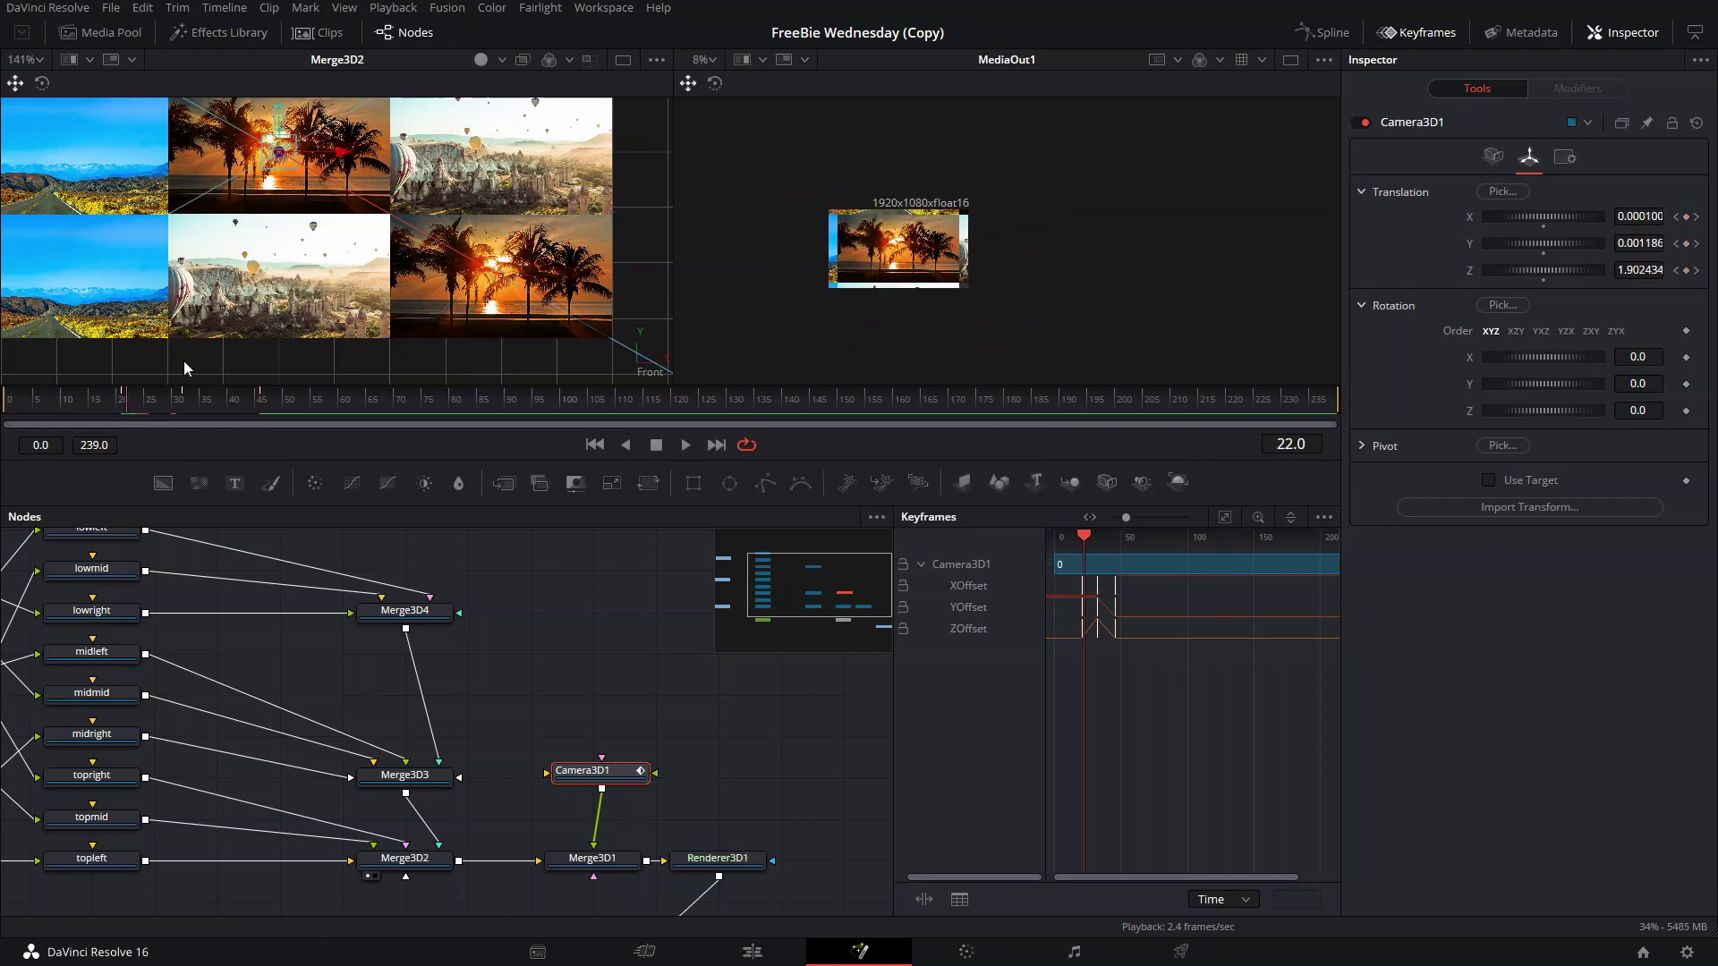
click(125, 409)
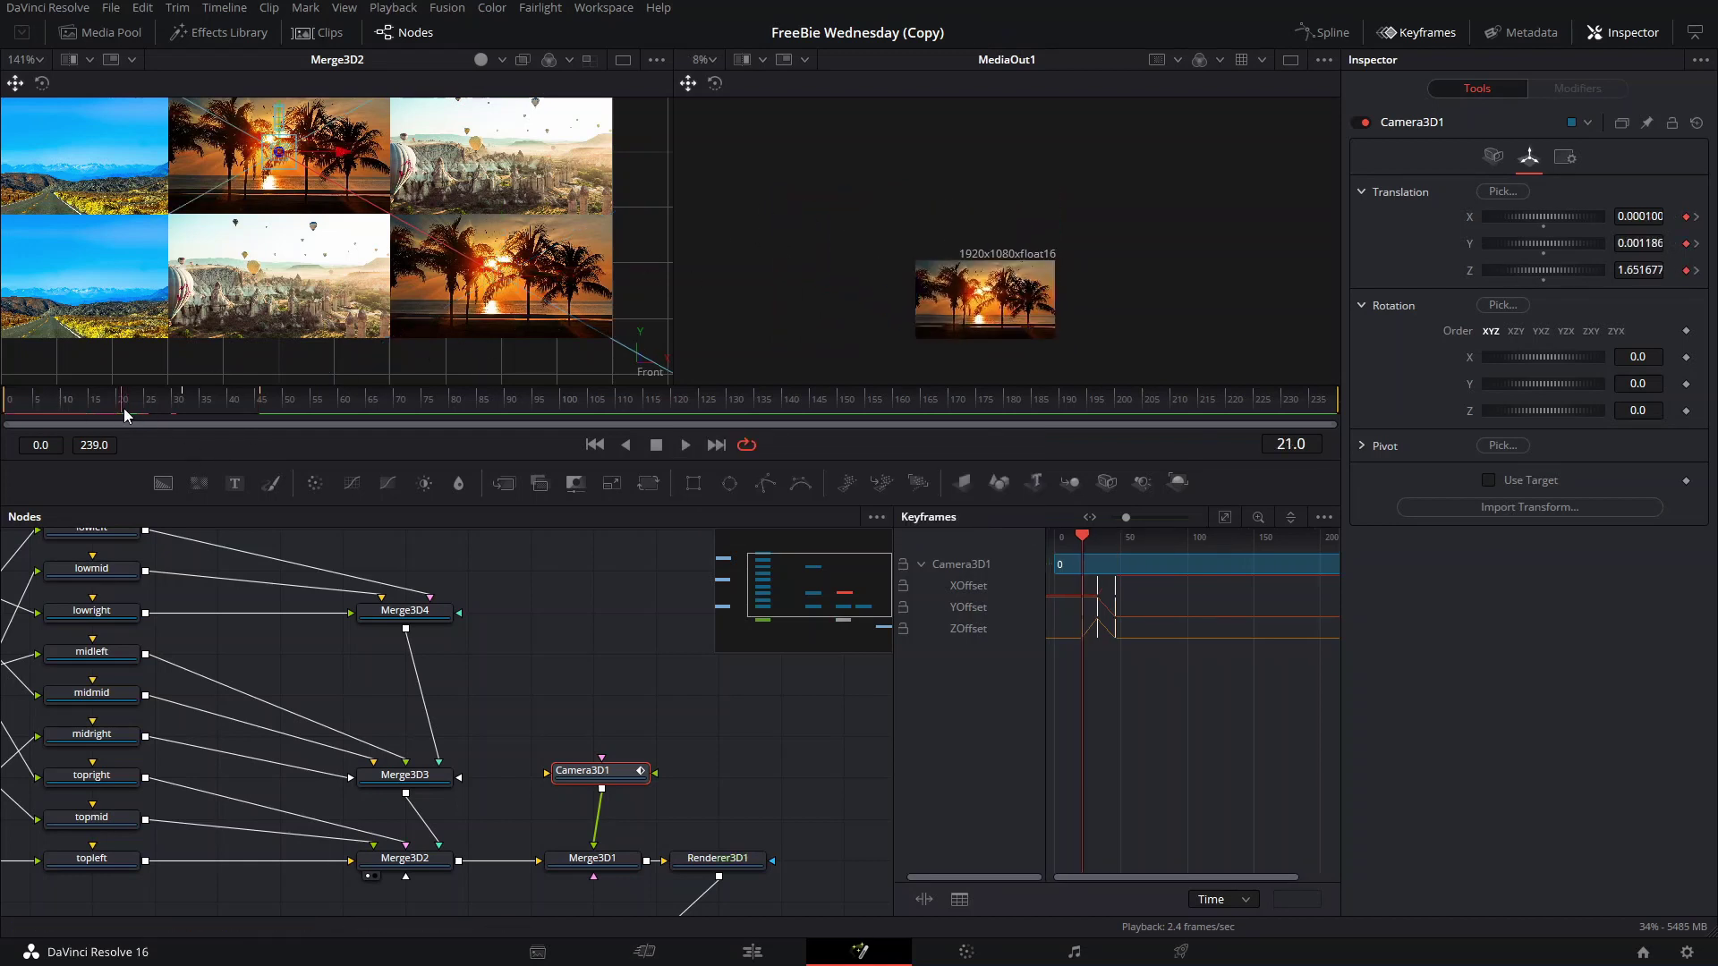
key(space)
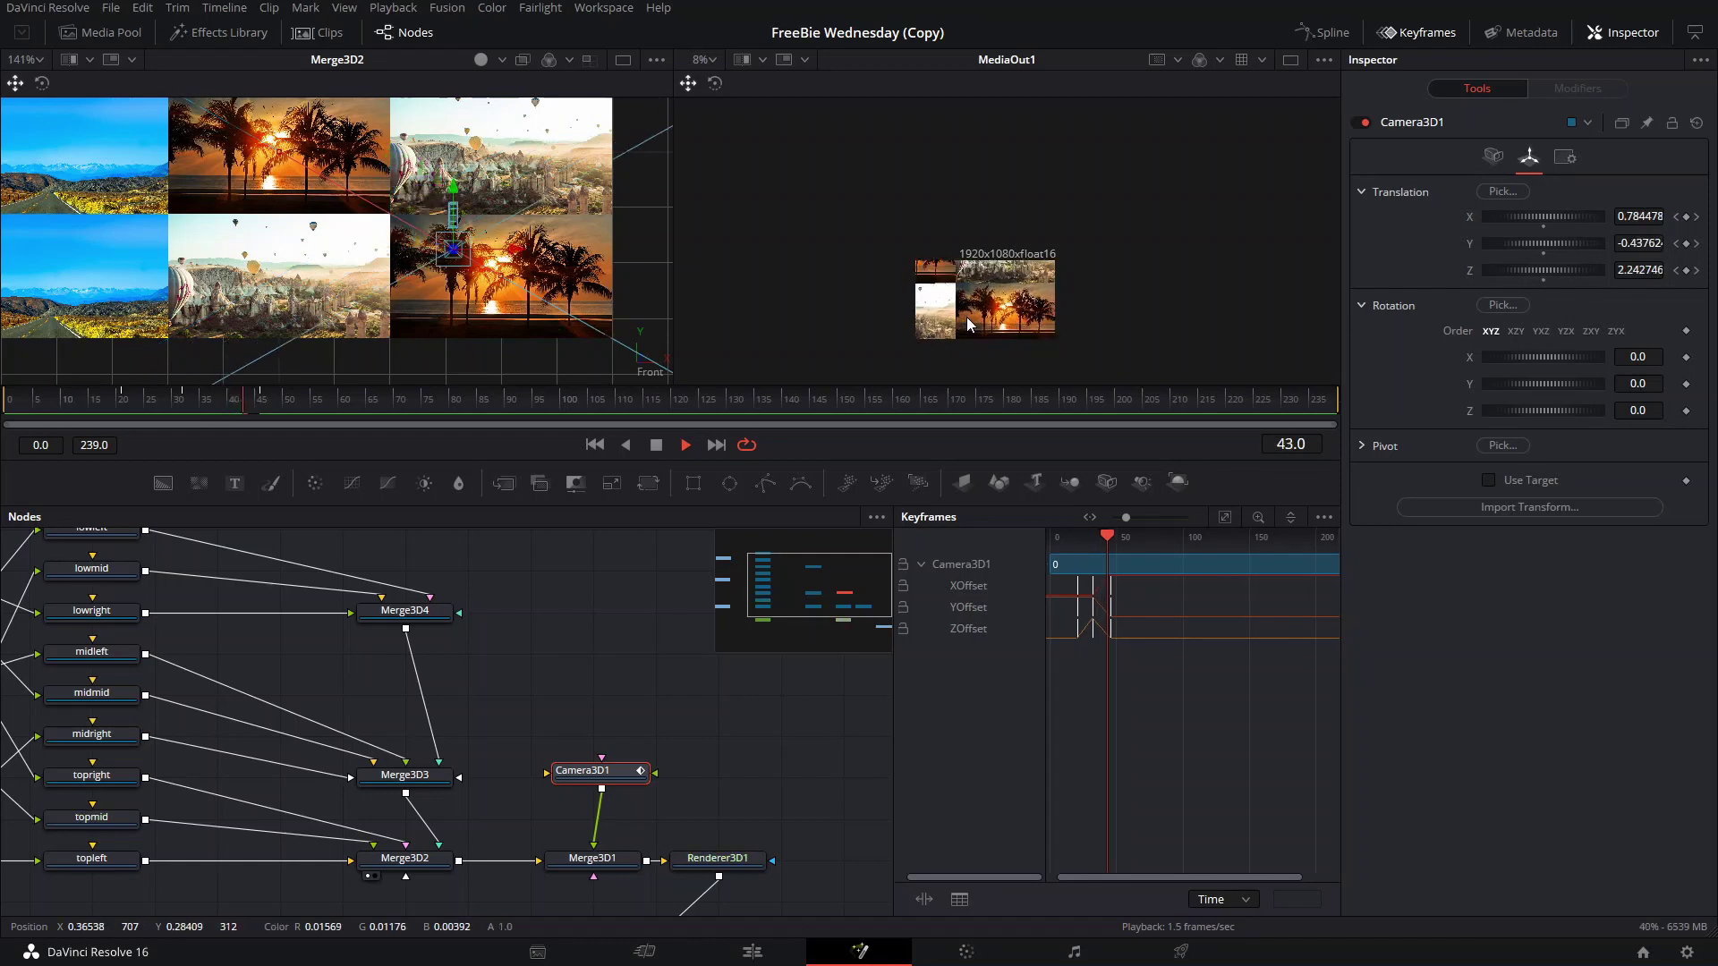
key(space)
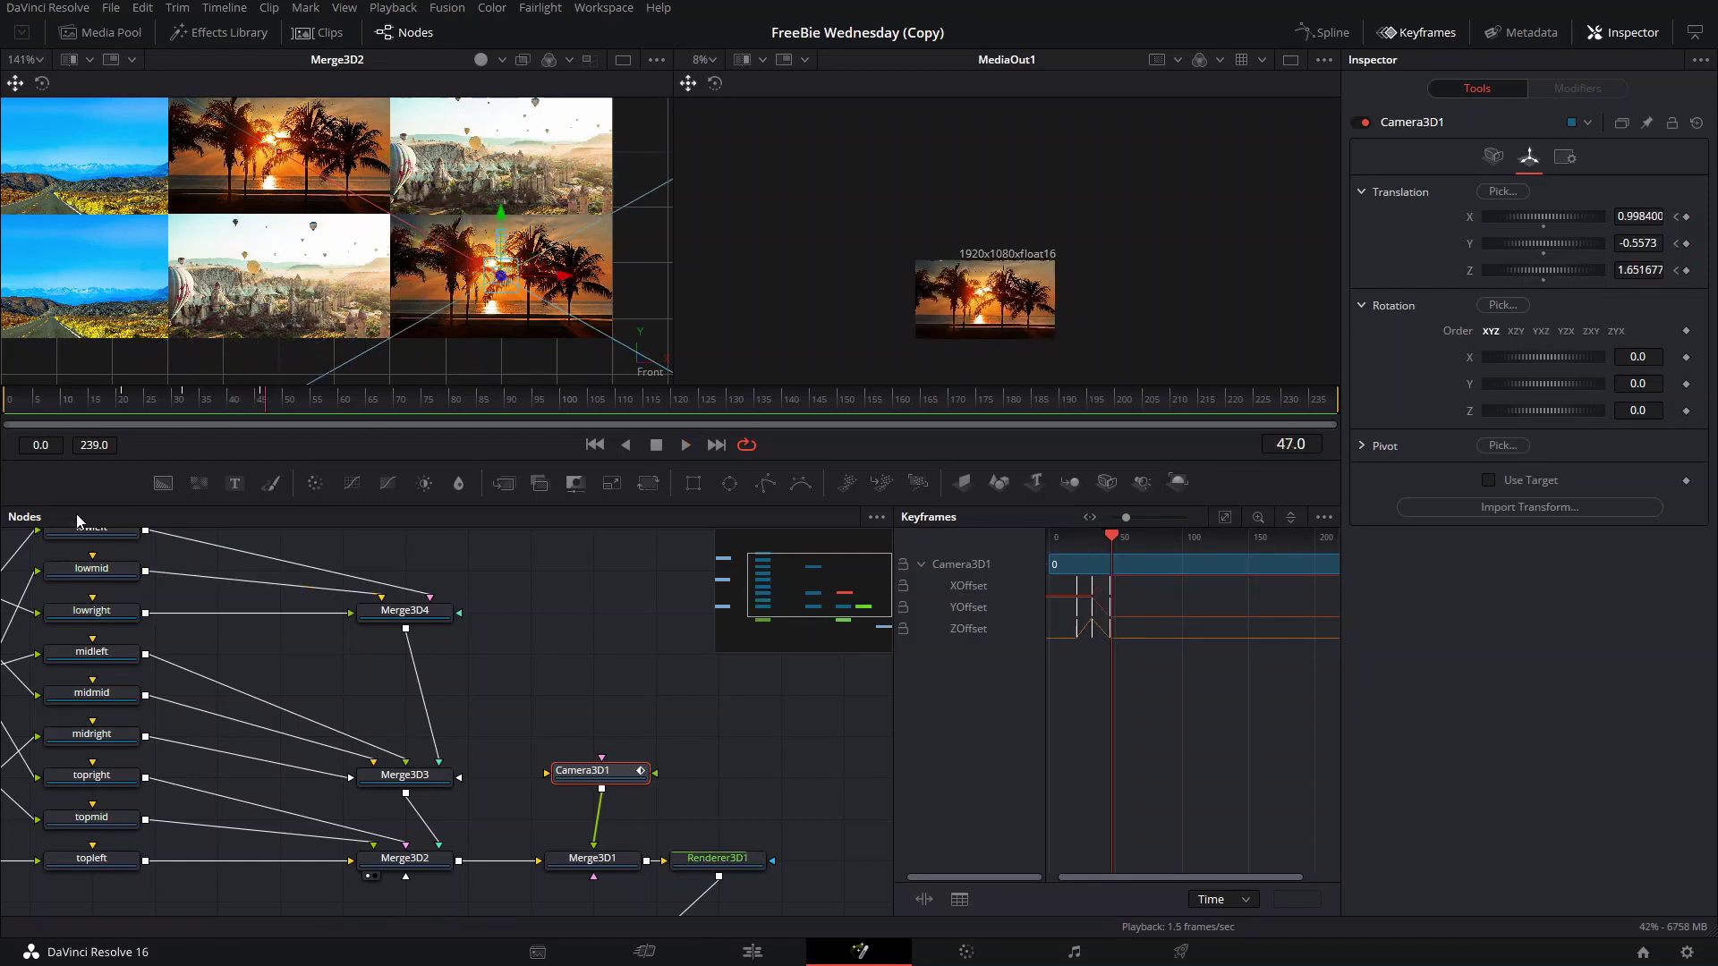
- Select MediaIn1, MediaIn2 and MediaIn3 and detach them from the image plane nodes
drag(347, 663, 522, 677)
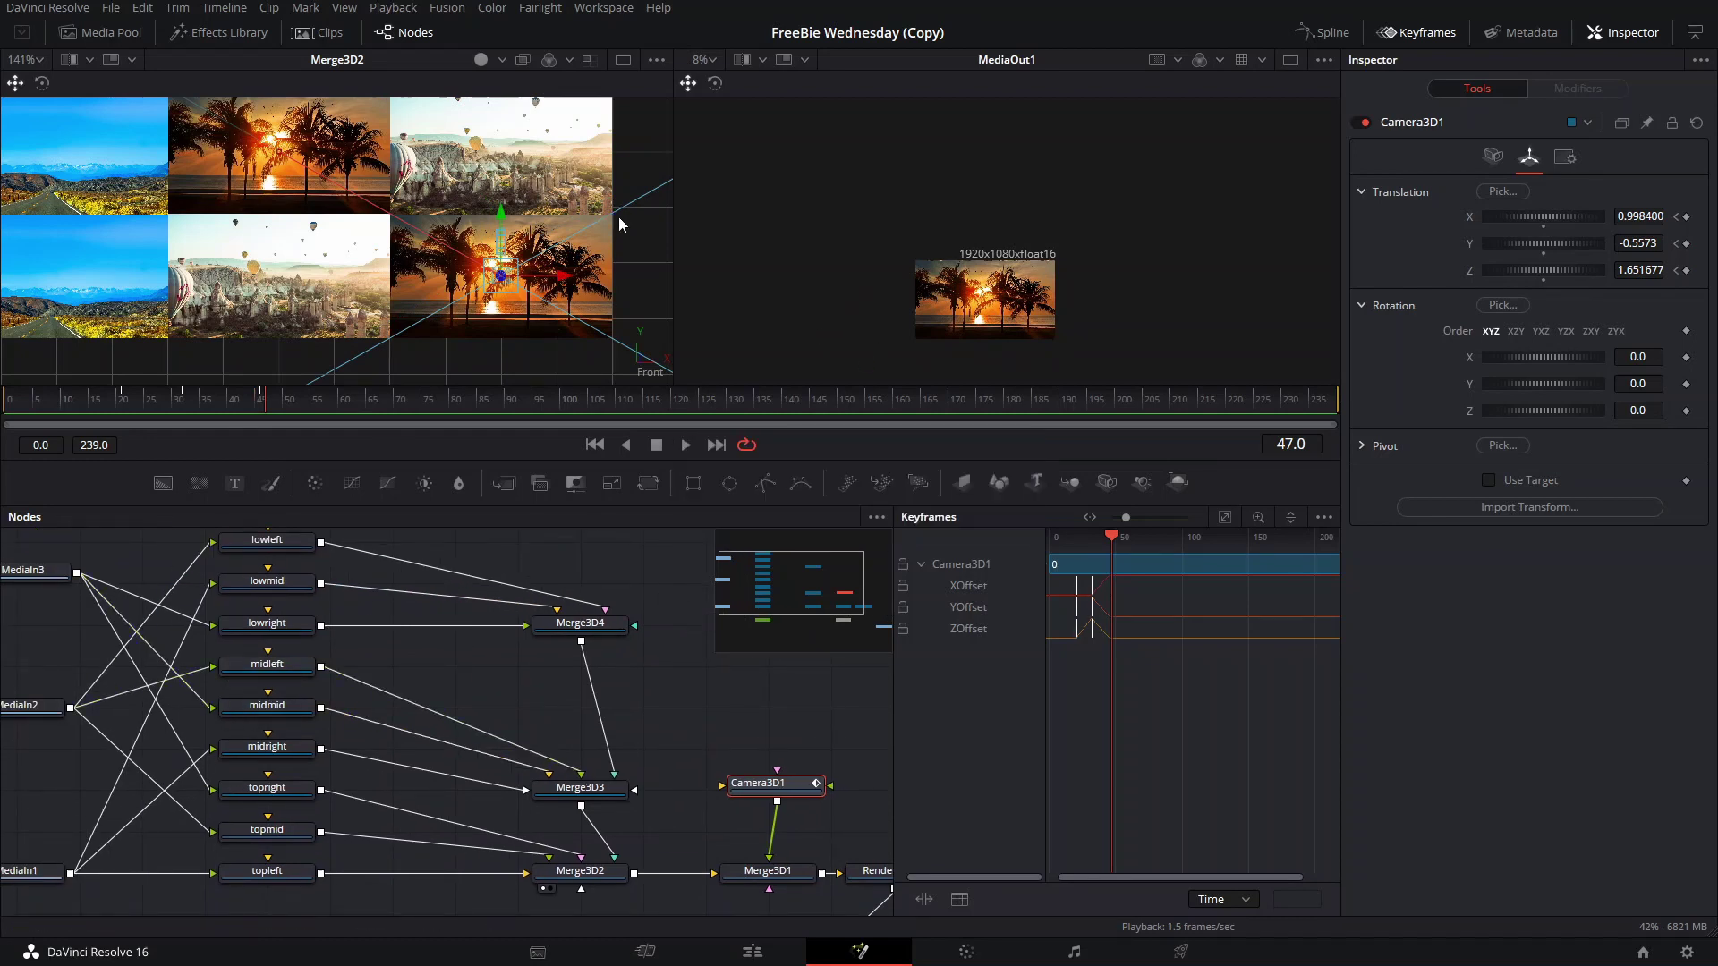
scroll(644, 635, down, 3)
drag(627, 625, 506, 617)
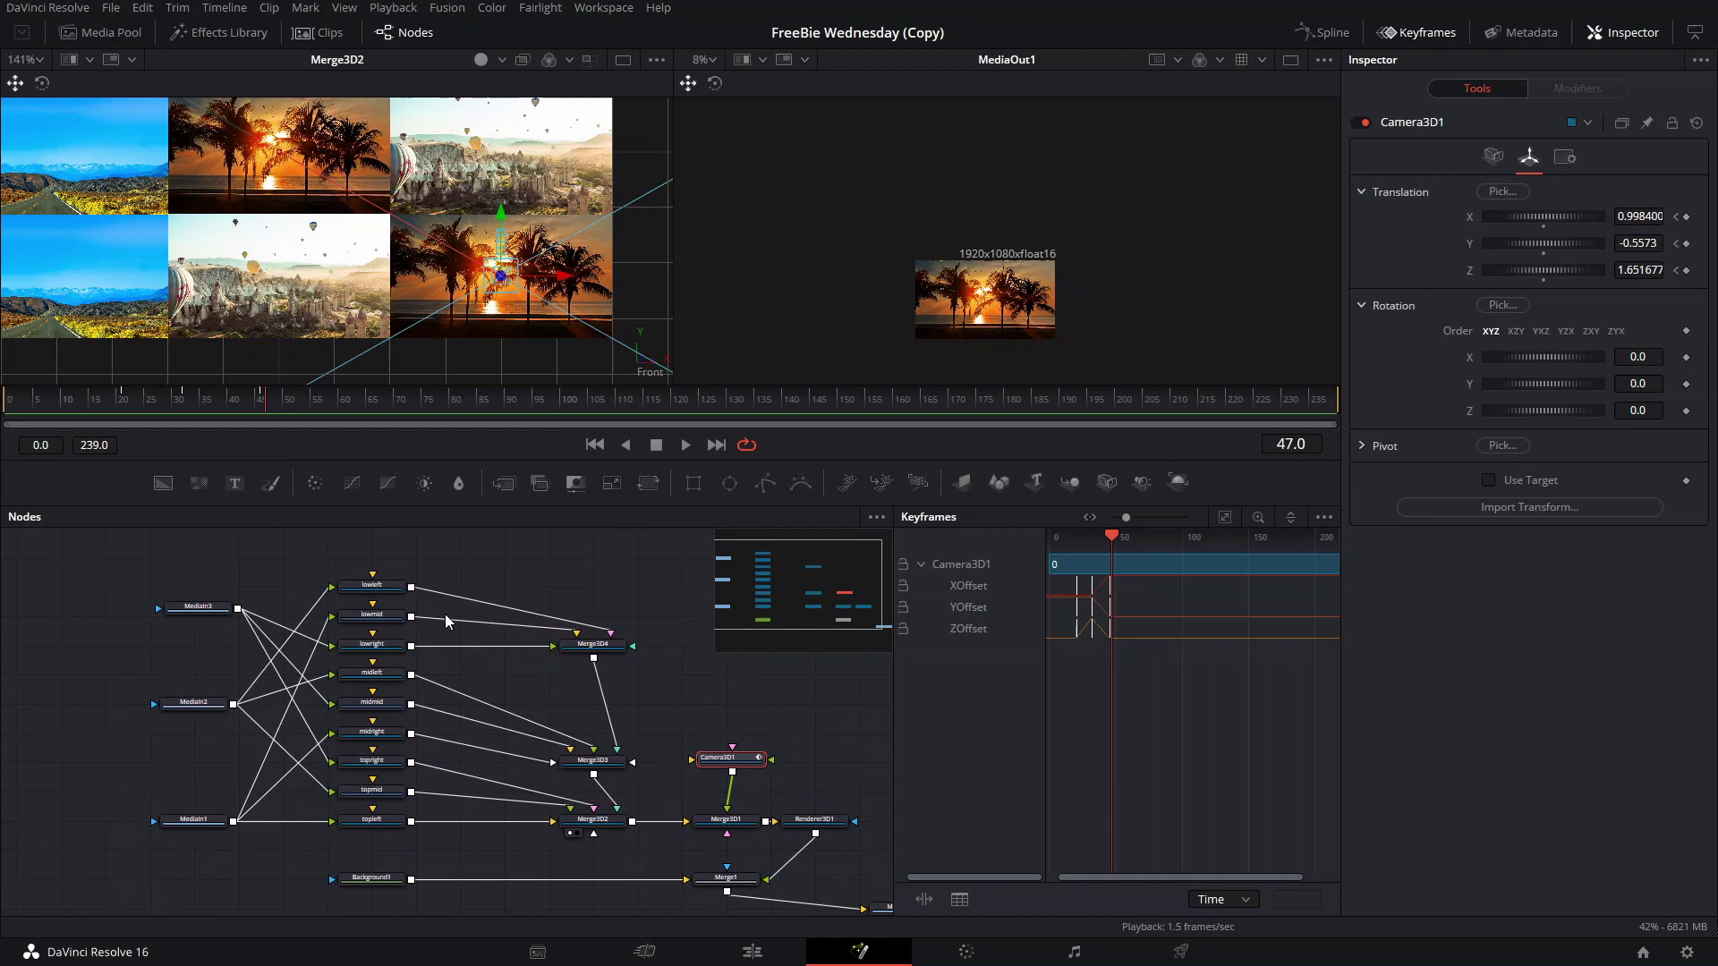
drag(175, 585, 301, 848)
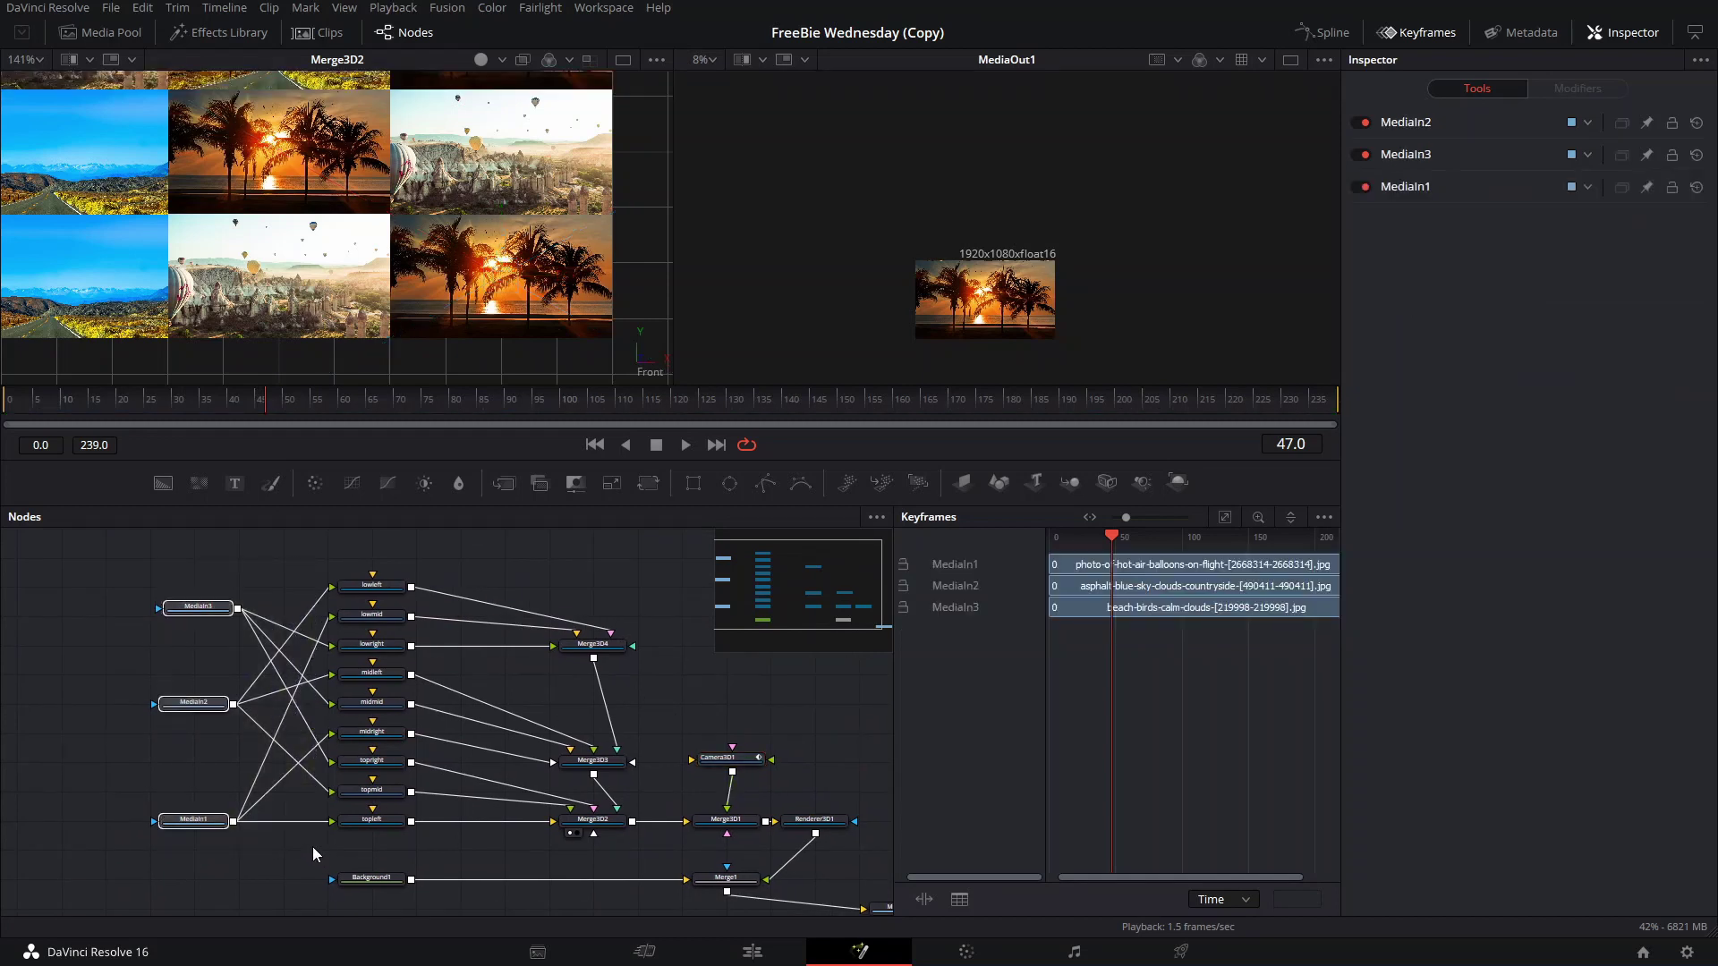
click(313, 612)
key(ctrl+z)
drag(150, 558, 300, 840)
click(192, 821)
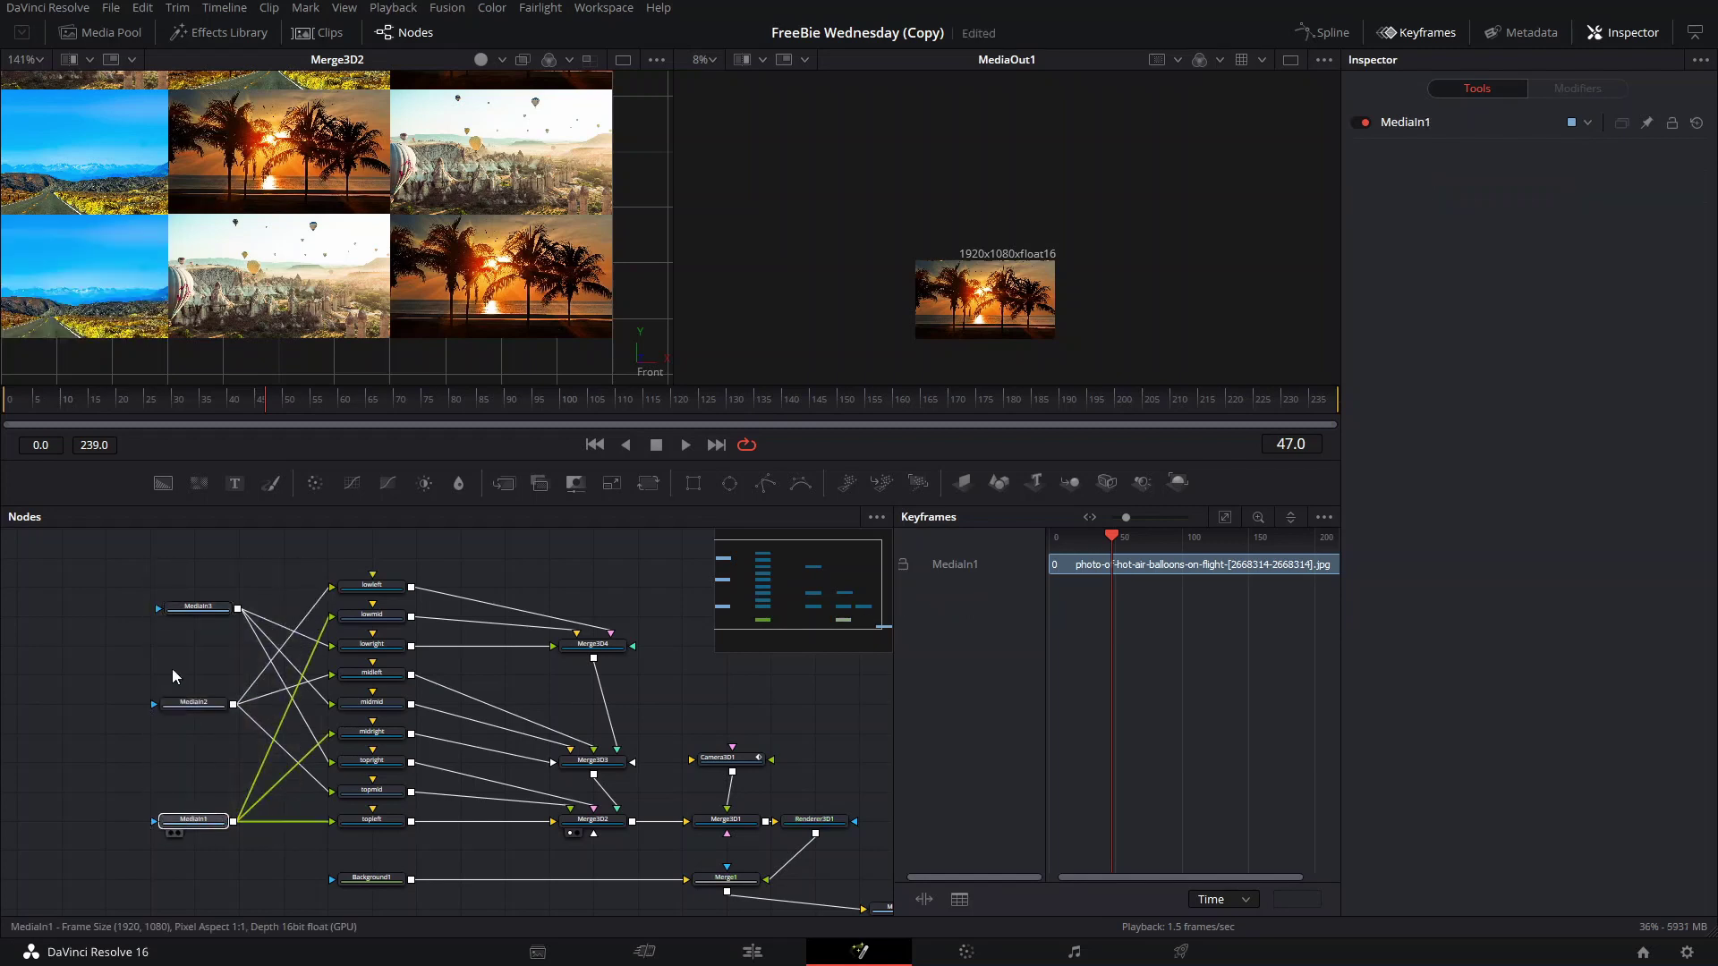
drag(100, 543, 139, 805)
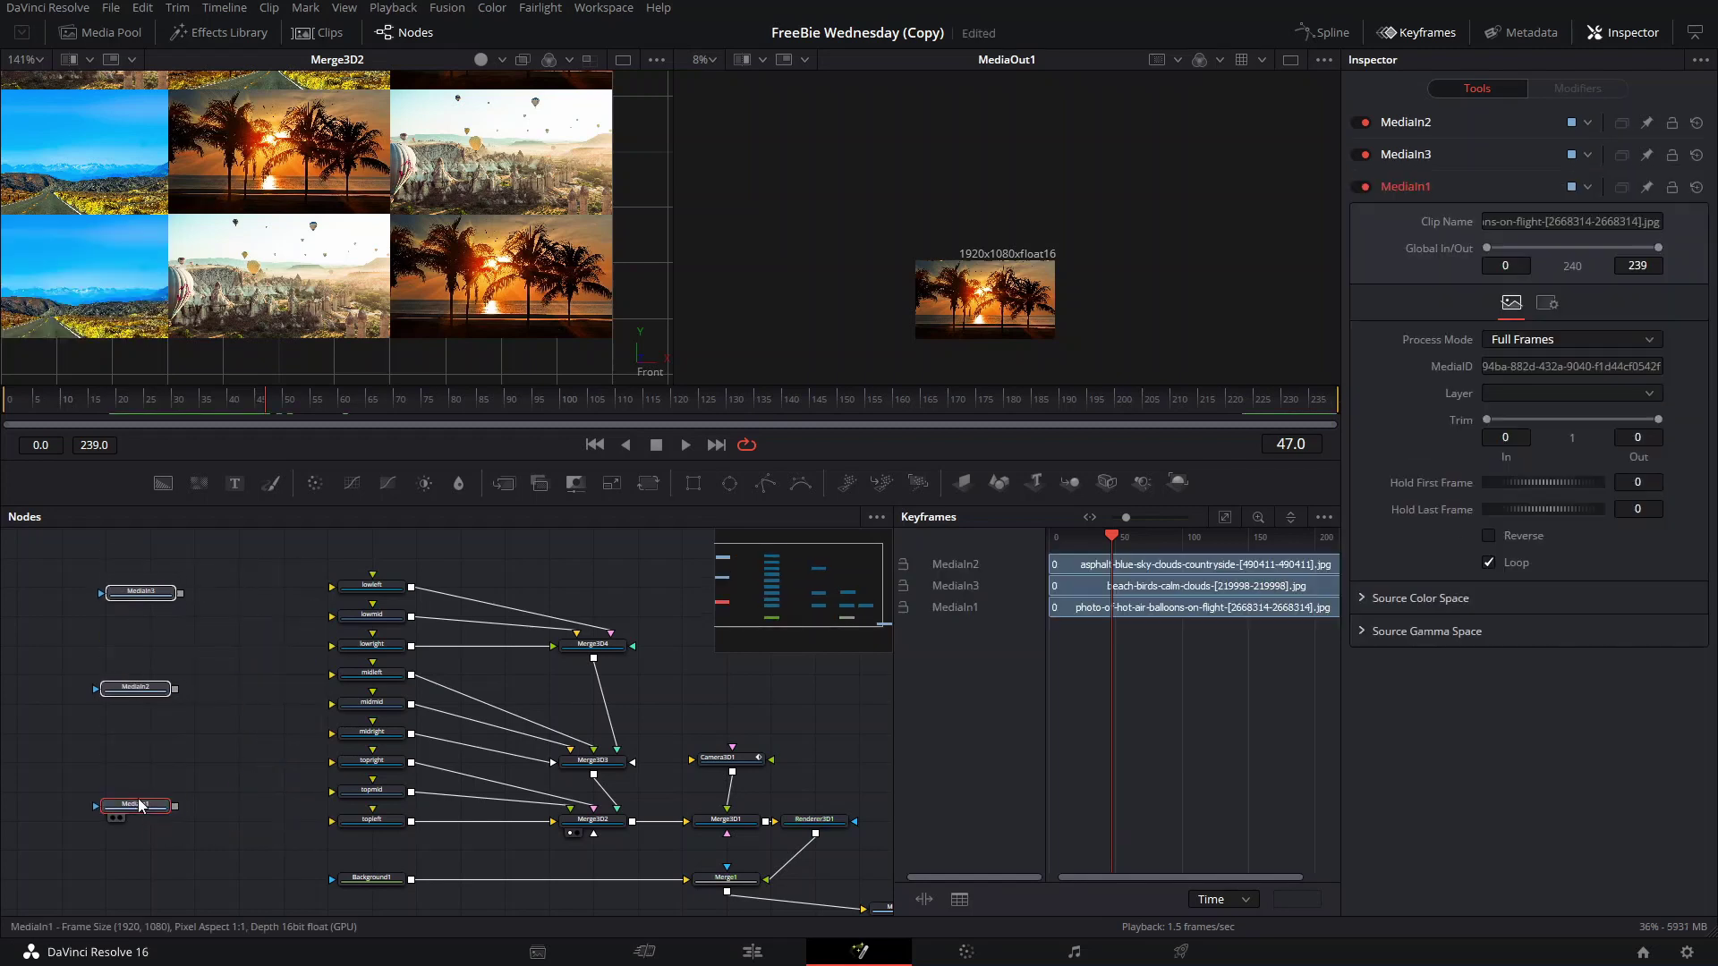
- Select the nine image planes to inspect the empty grid, and undo detaching the MediaIn nodes
scroll(374, 253, down, 3)
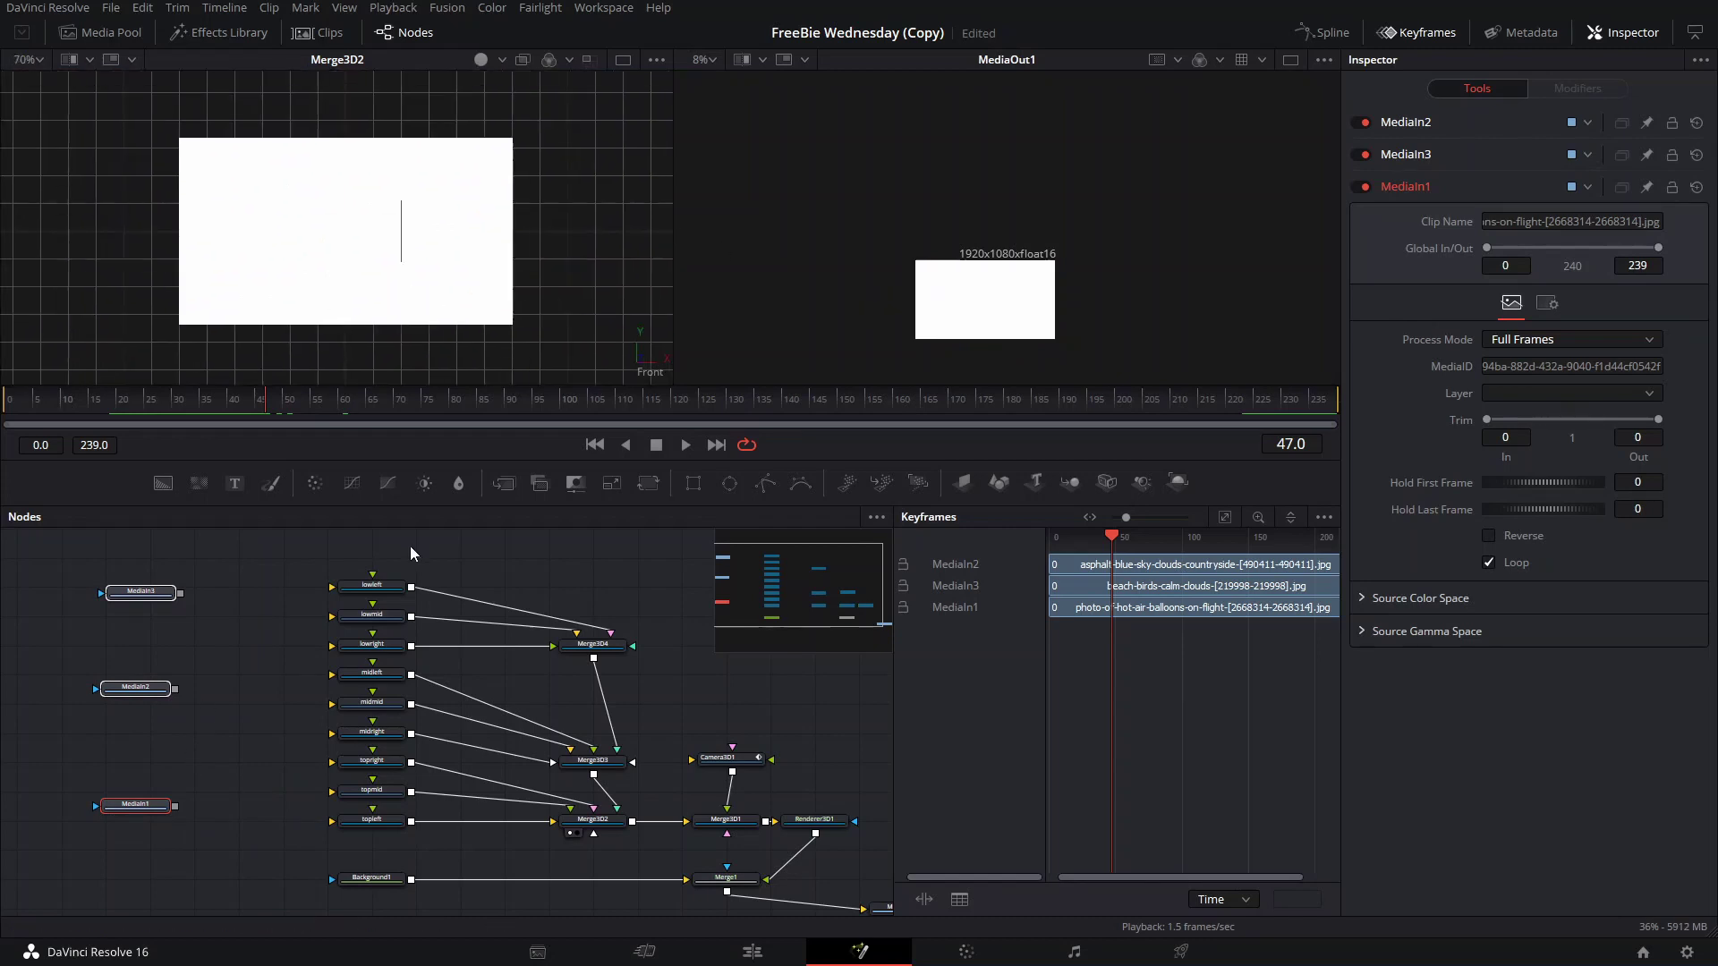
drag(312, 552, 433, 866)
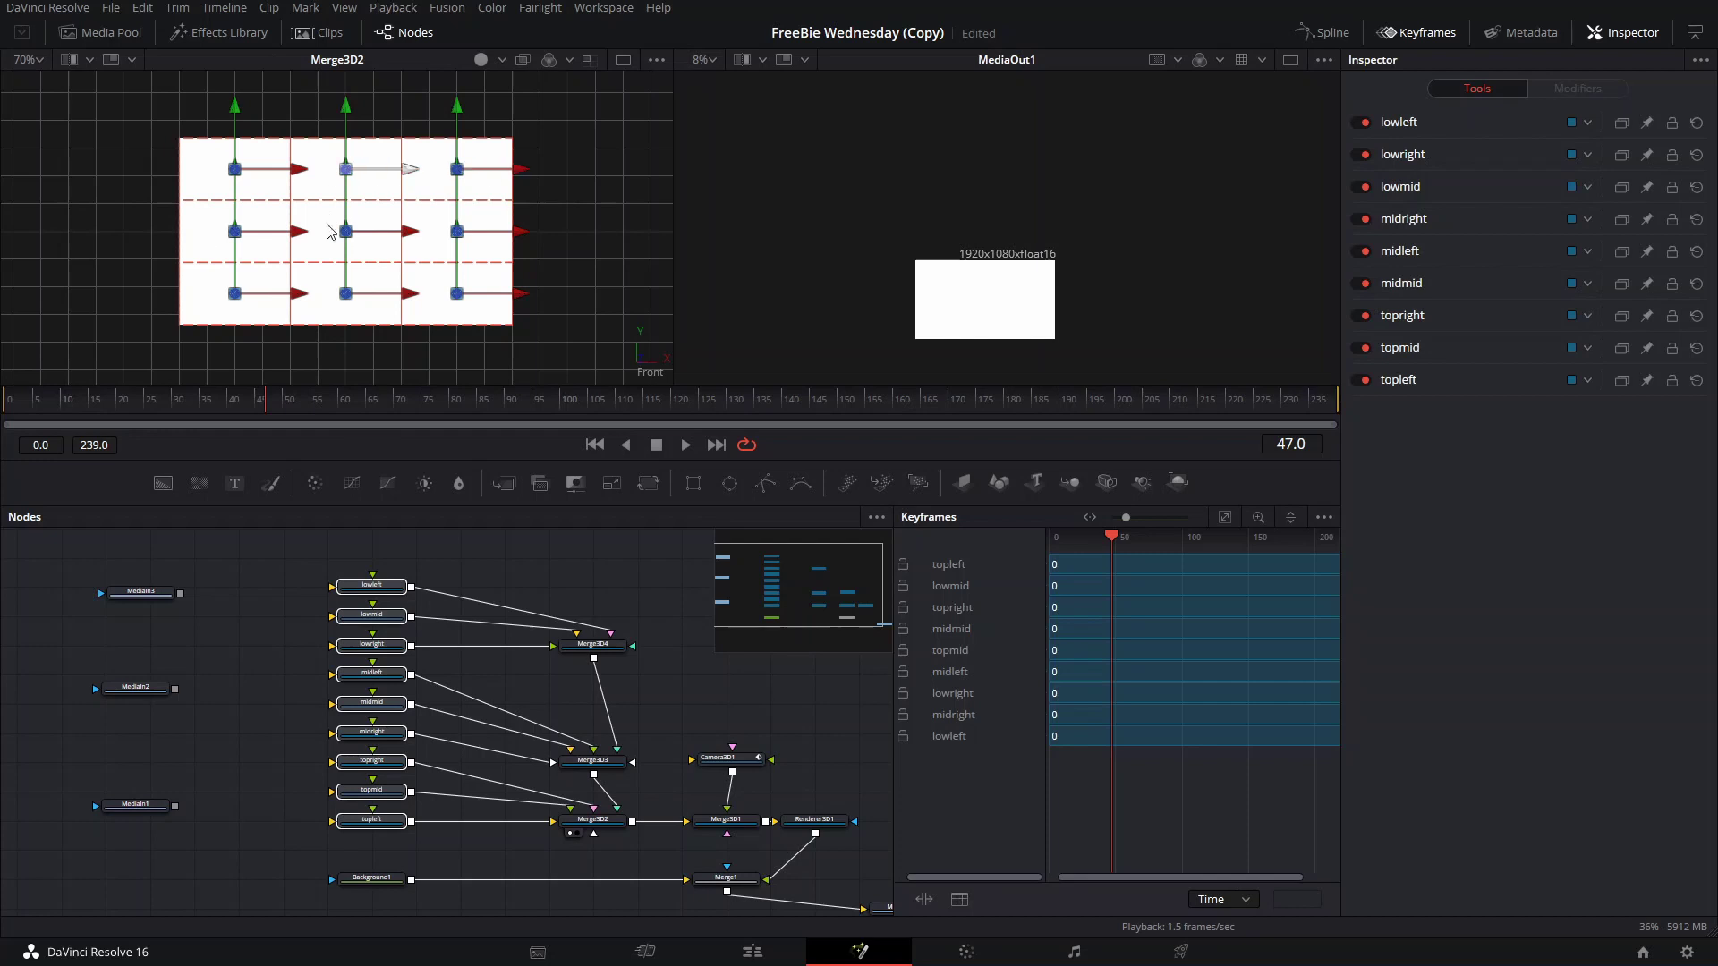
click(207, 614)
key(ctrl+z)
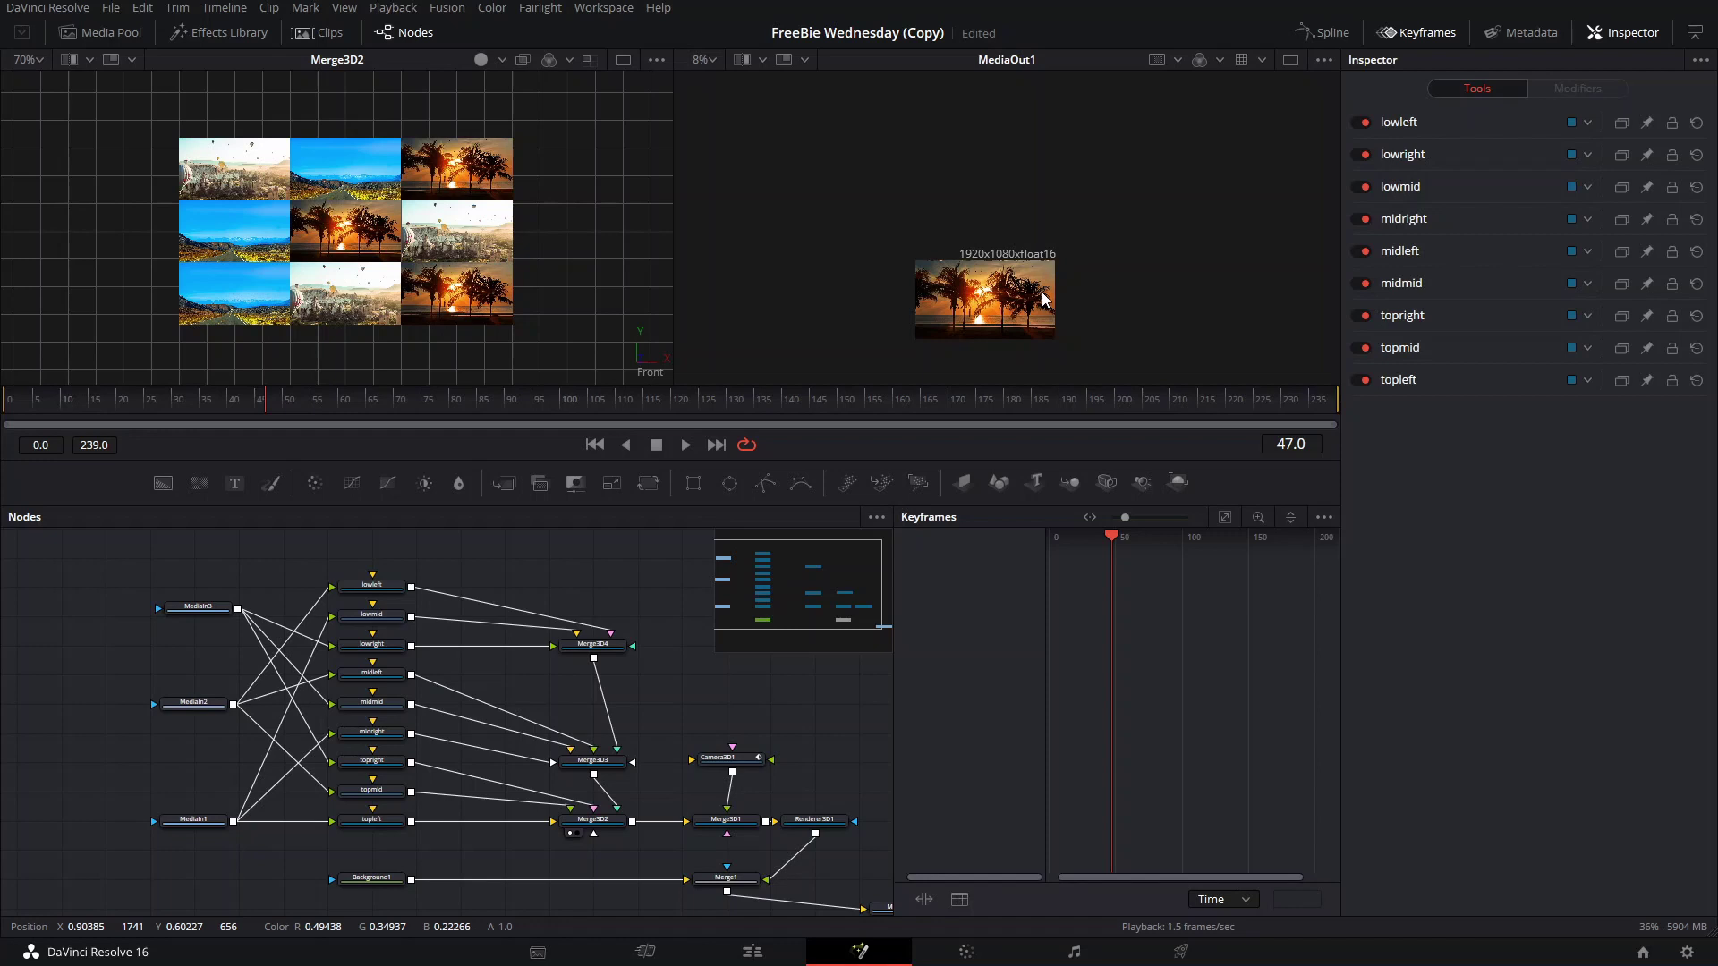
- Select Camera3D1 and compare its position with the middle picture of the grid
click(727, 758)
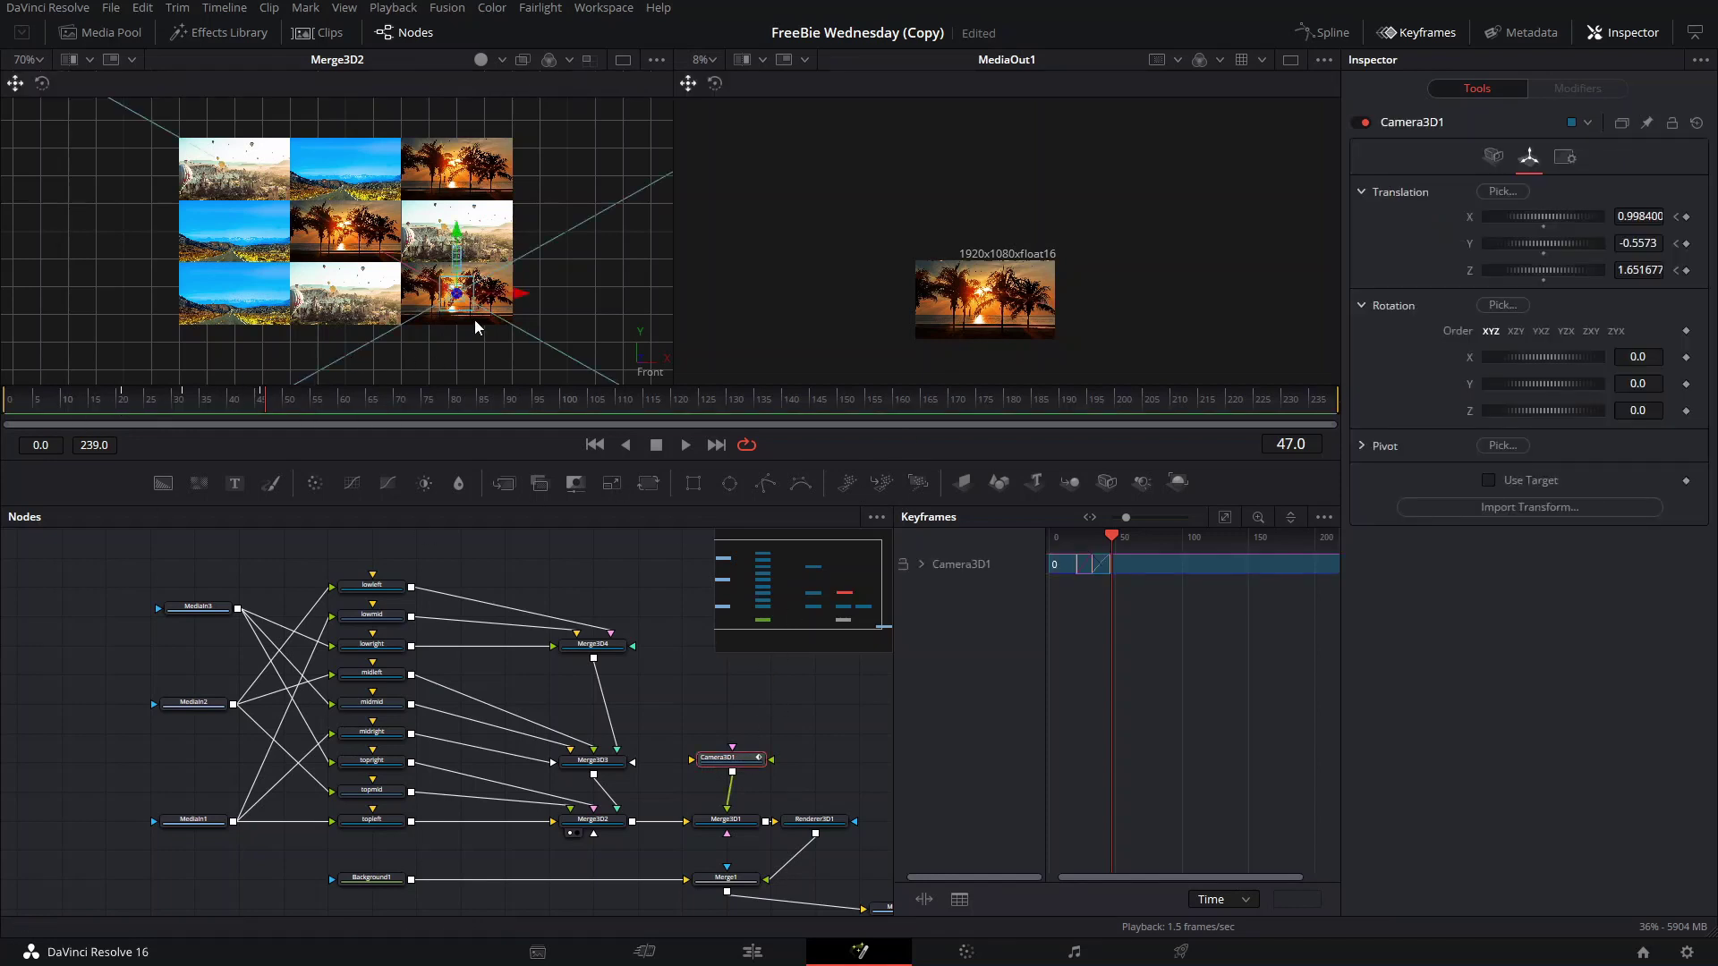
click(344, 233)
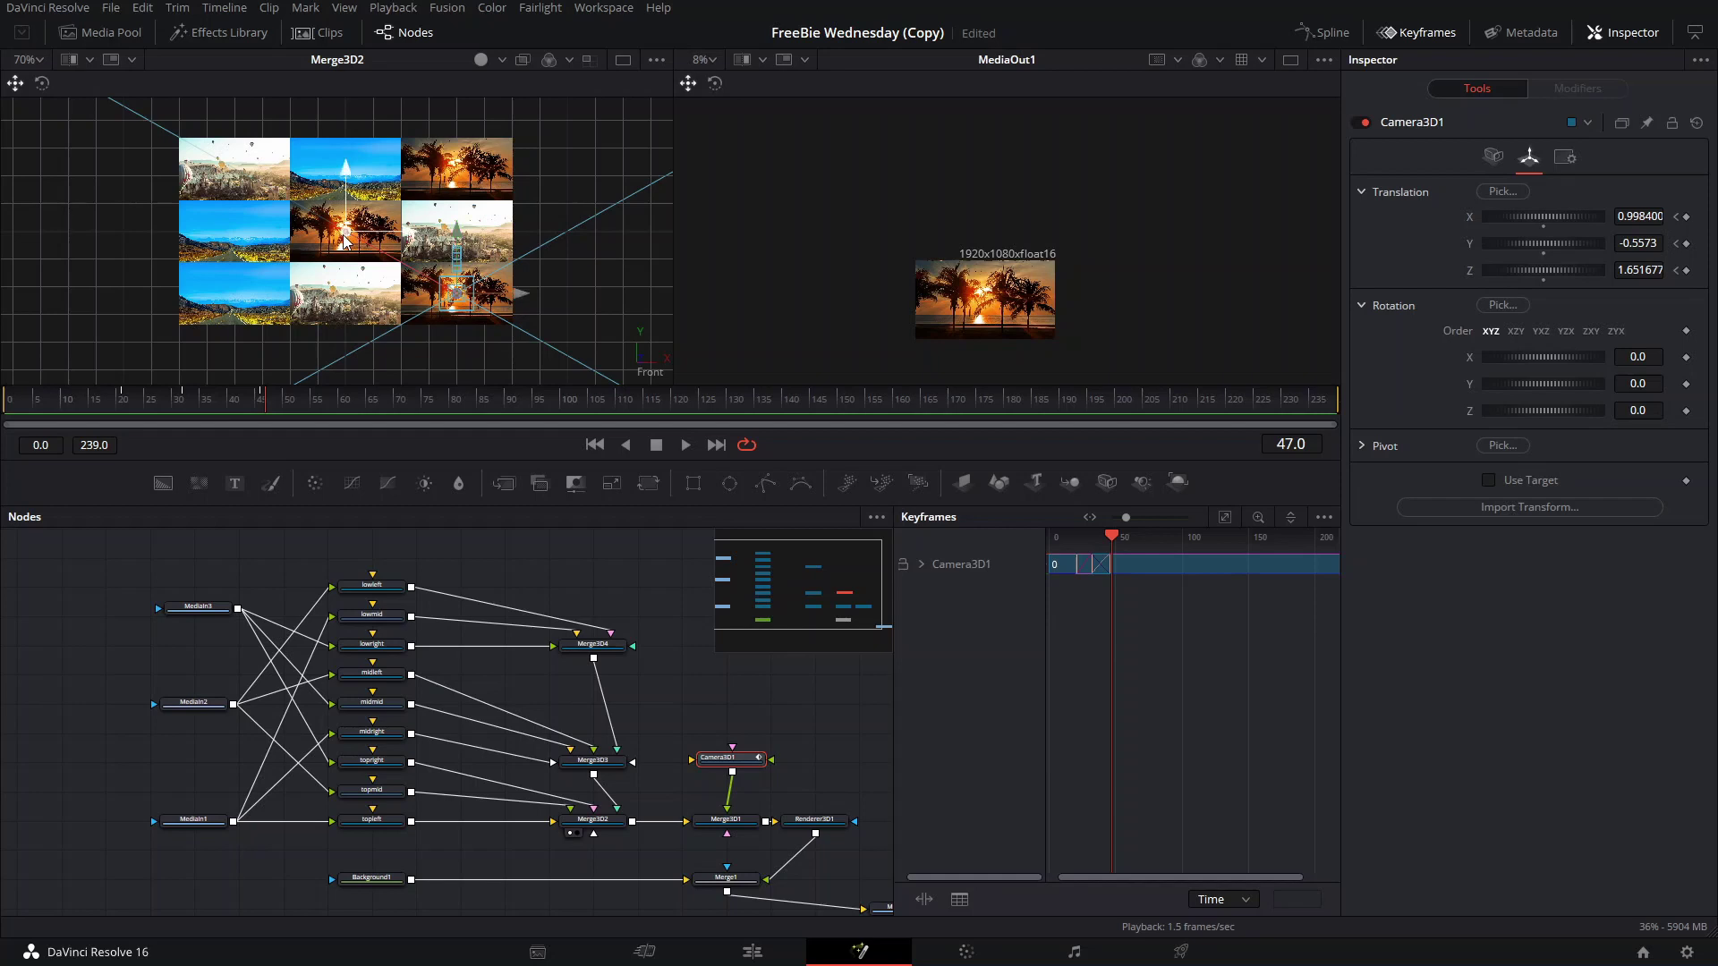